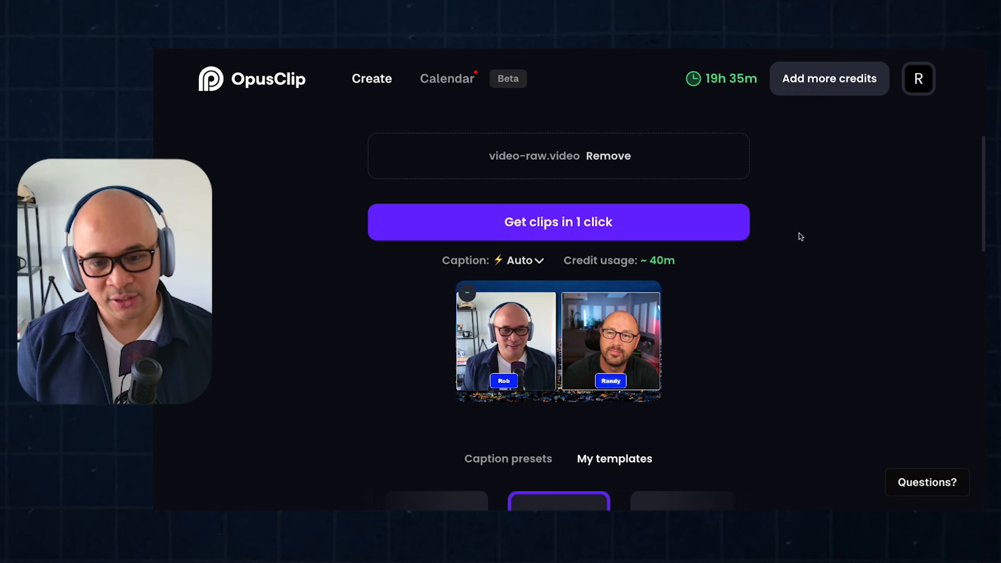
# - Set the caption language of the uploaded video to English
pyautogui.scroll(-2, 796, 235)
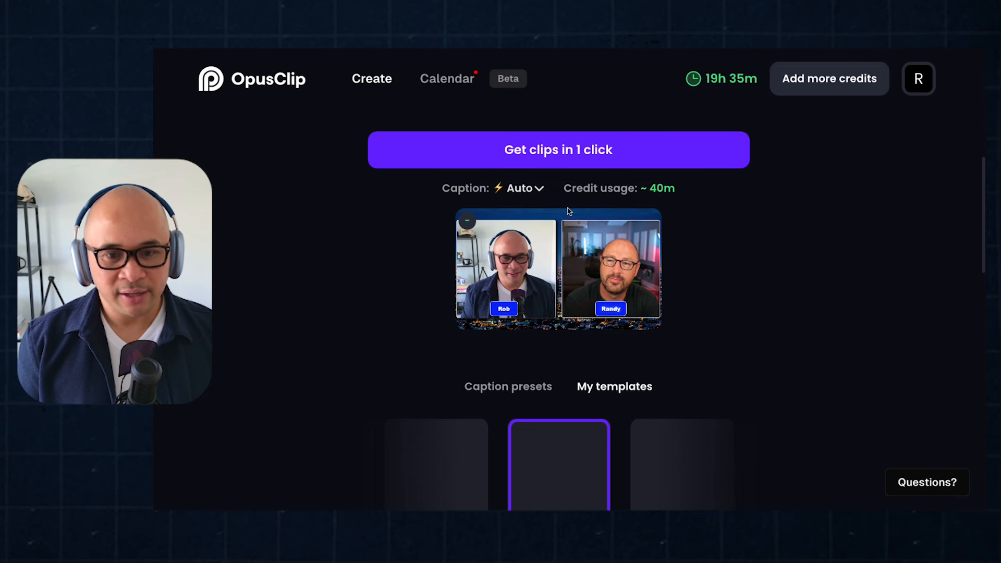
pyautogui.click(520, 191)
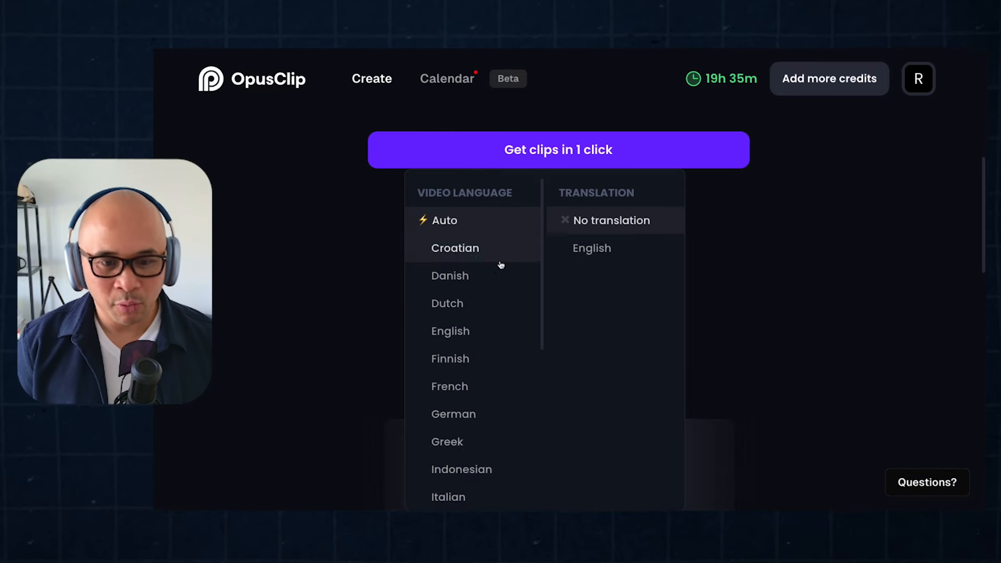
pyautogui.scroll(-4, 480, 379)
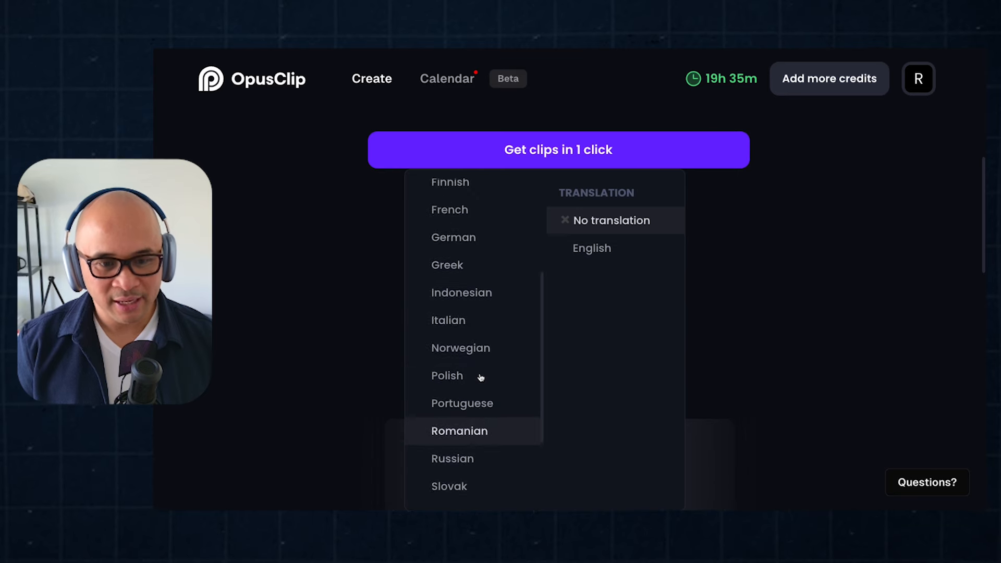
pyautogui.scroll(4, 480, 378)
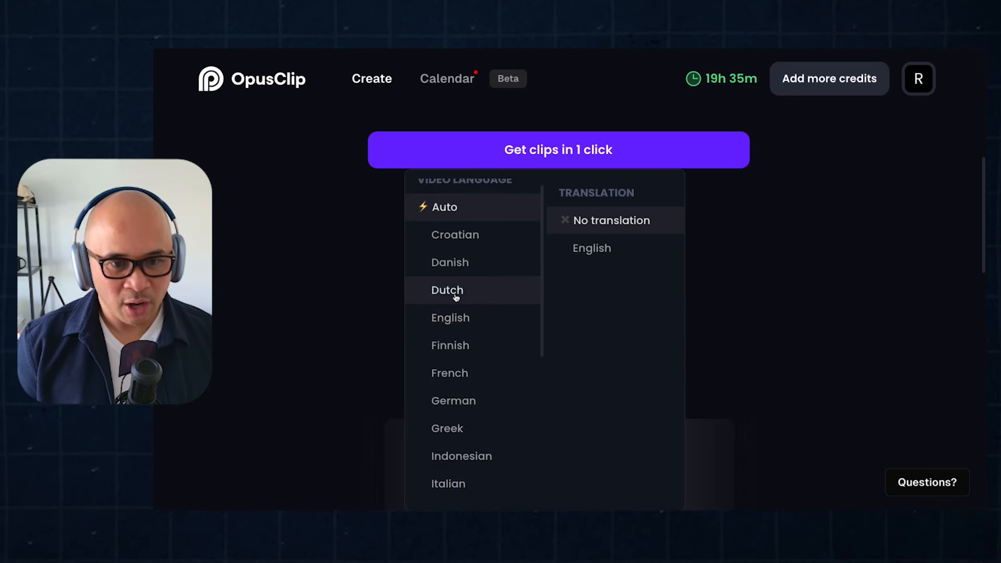
pyautogui.click(453, 320)
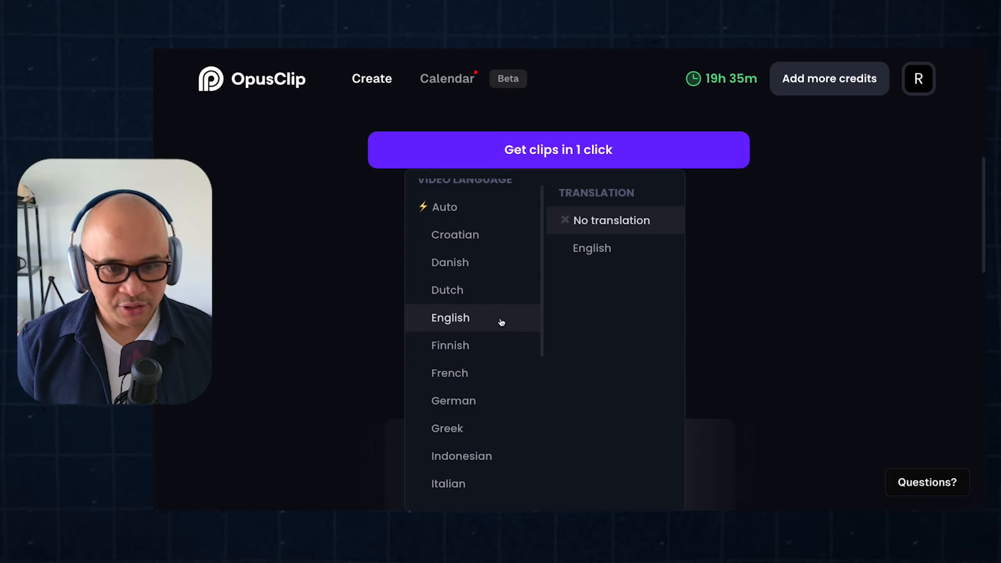
pyautogui.click(738, 274)
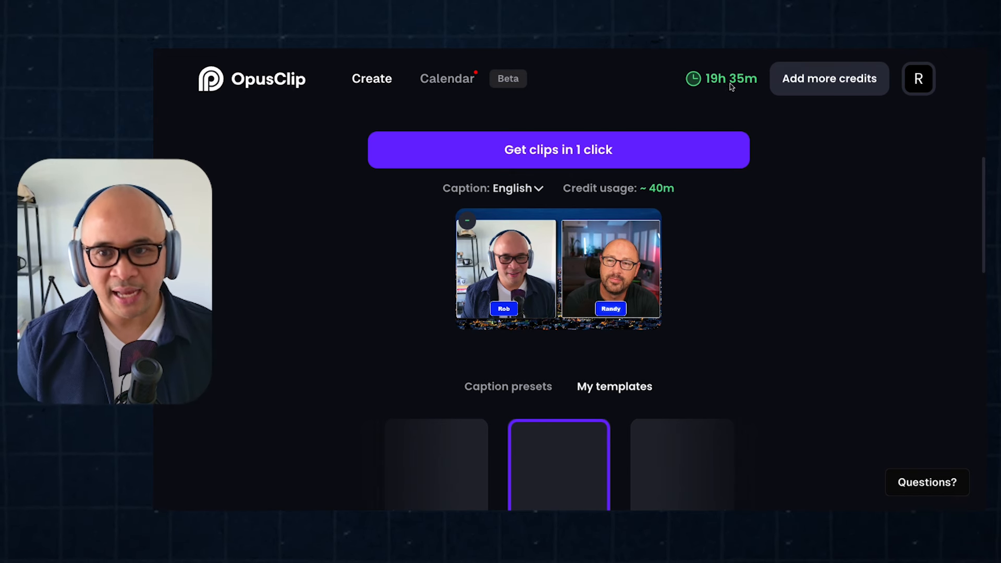
pyautogui.moveTo(722, 79)
pyautogui.scroll(1, 725, 247)
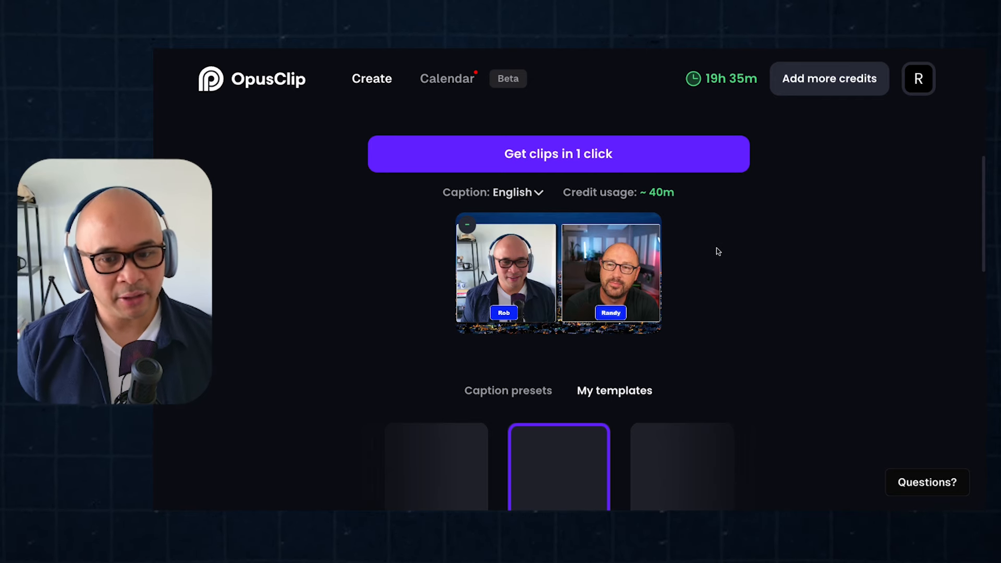
# - Look through the caption presets, from Karaoke past Mozi, Popline and Simple to Think Media
pyautogui.scroll(-4, 719, 252)
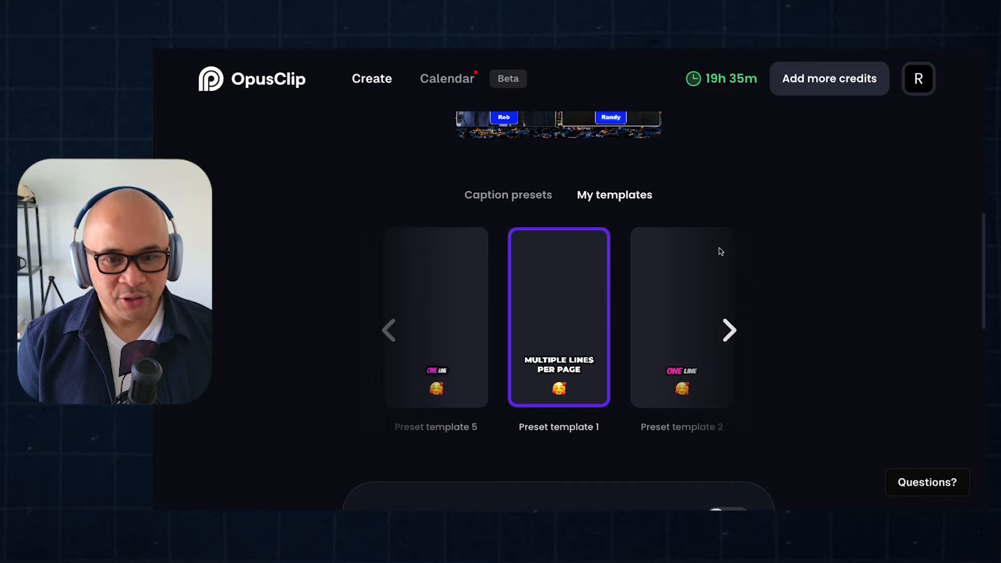
pyautogui.click(517, 171)
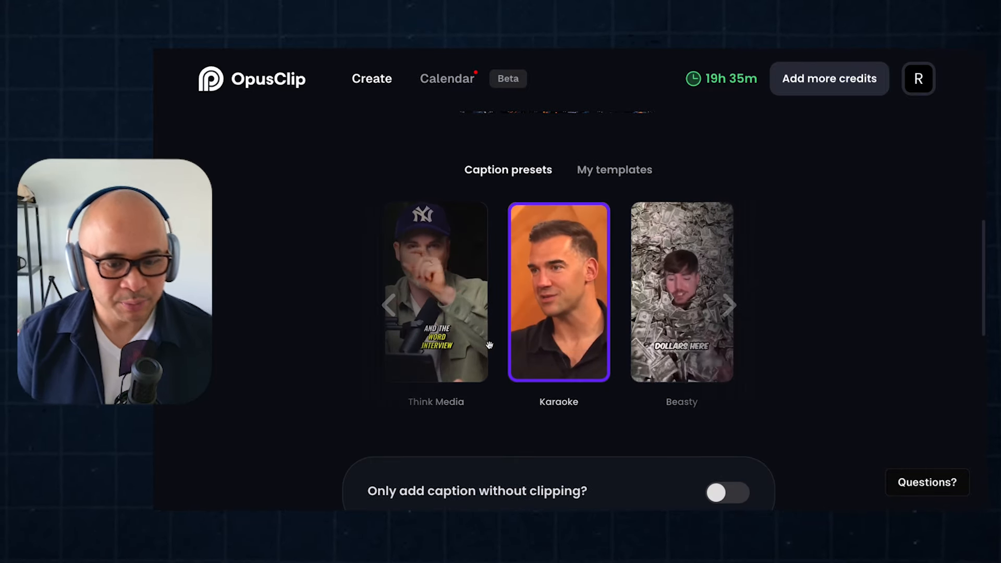
pyautogui.click(728, 305)
pyautogui.click(728, 305)
pyautogui.click(729, 305)
pyautogui.click(729, 305)
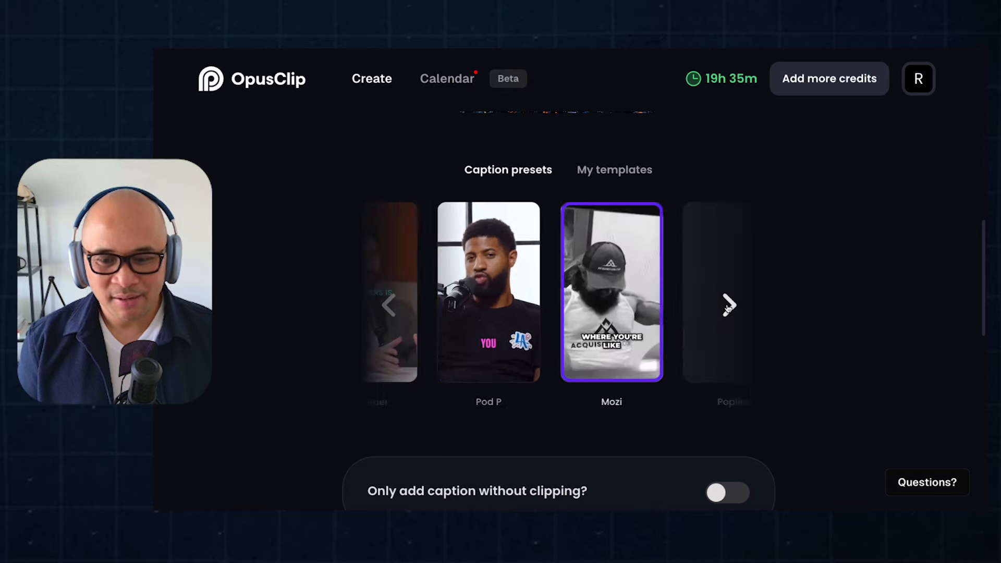
pyautogui.click(729, 305)
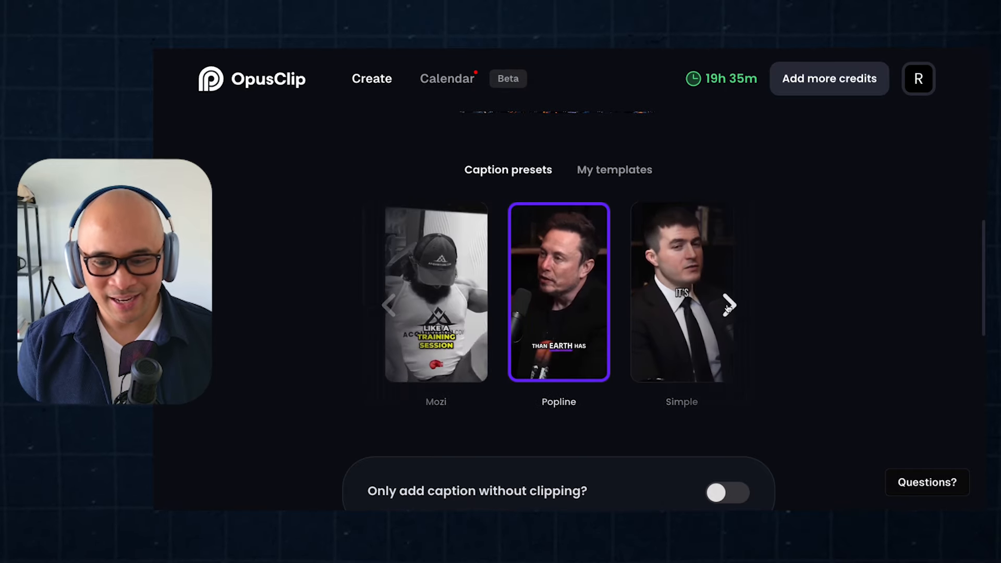
pyautogui.click(728, 306)
pyautogui.click(729, 306)
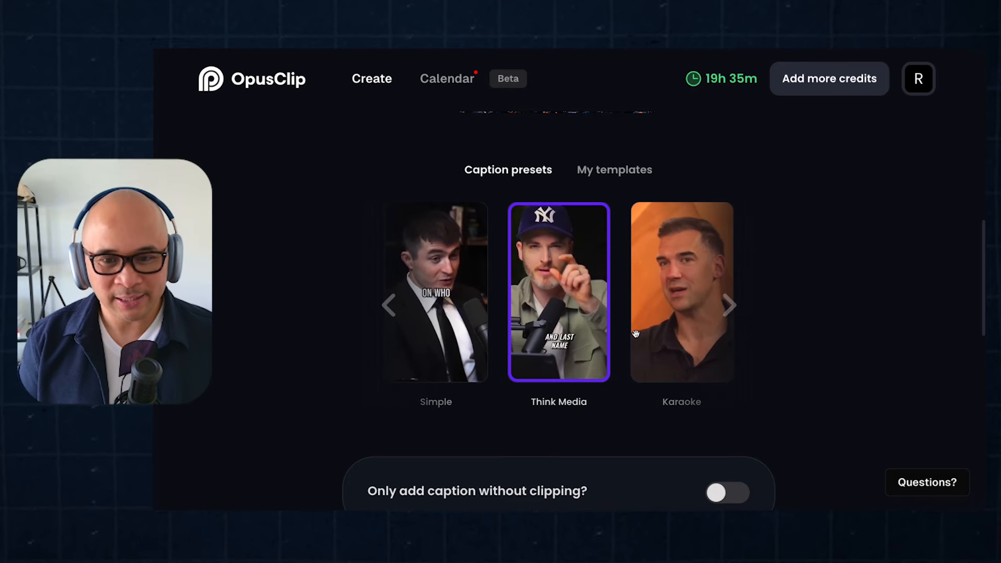
# - Look through the personal caption templates, from Preset template 1 to Preset template 4
pyautogui.scroll(1, 727, 257)
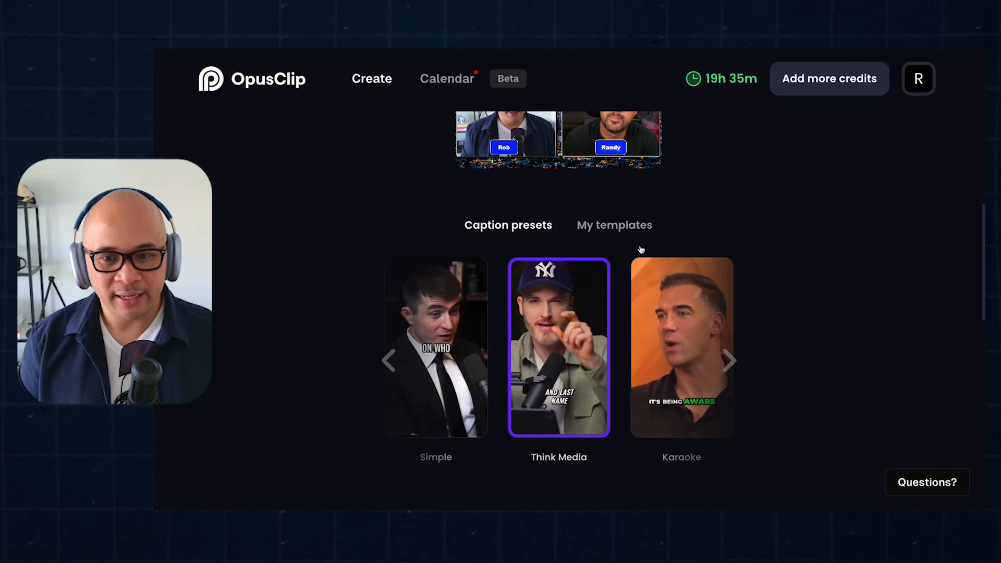
pyautogui.click(612, 232)
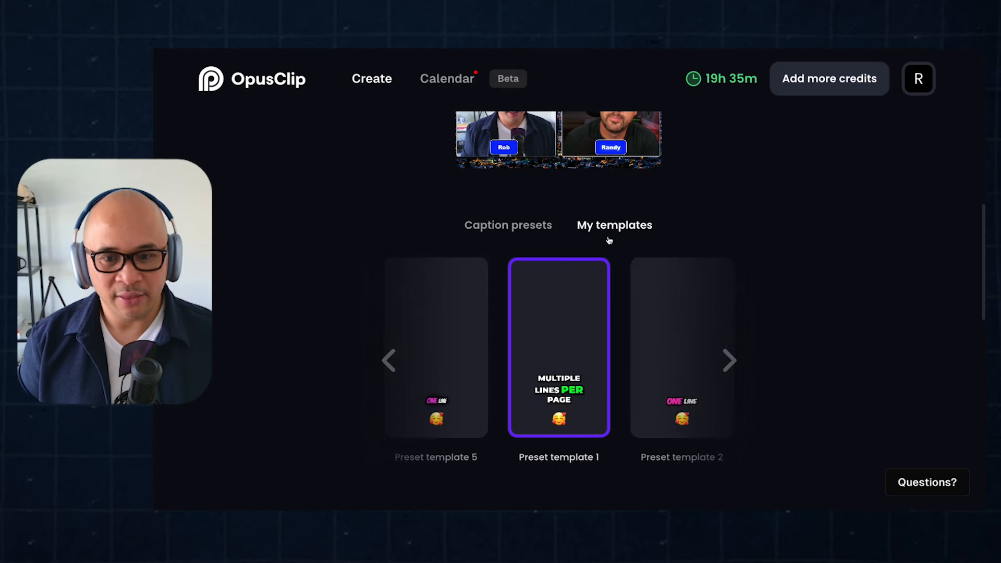
pyautogui.click(729, 369)
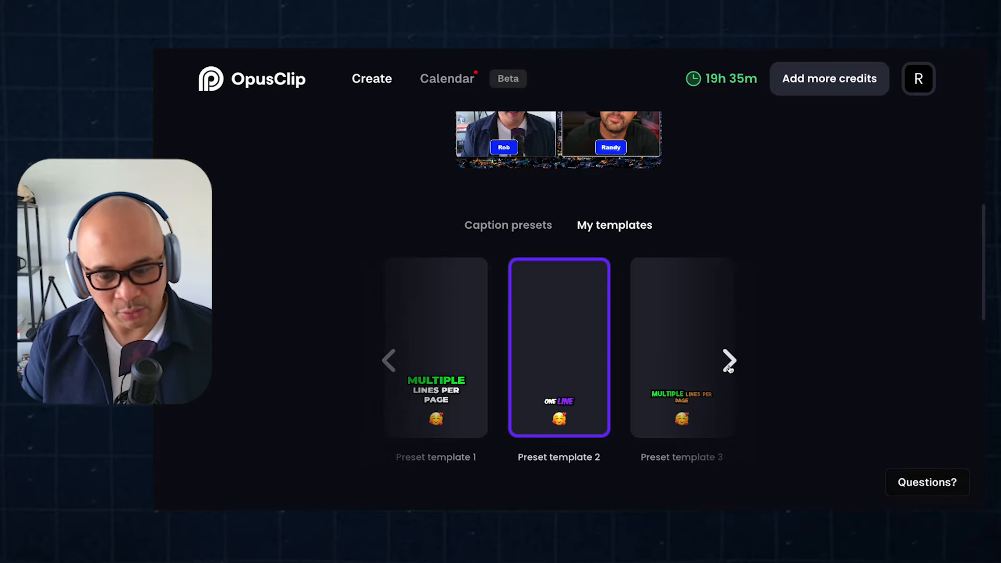
pyautogui.click(730, 369)
pyautogui.click(730, 368)
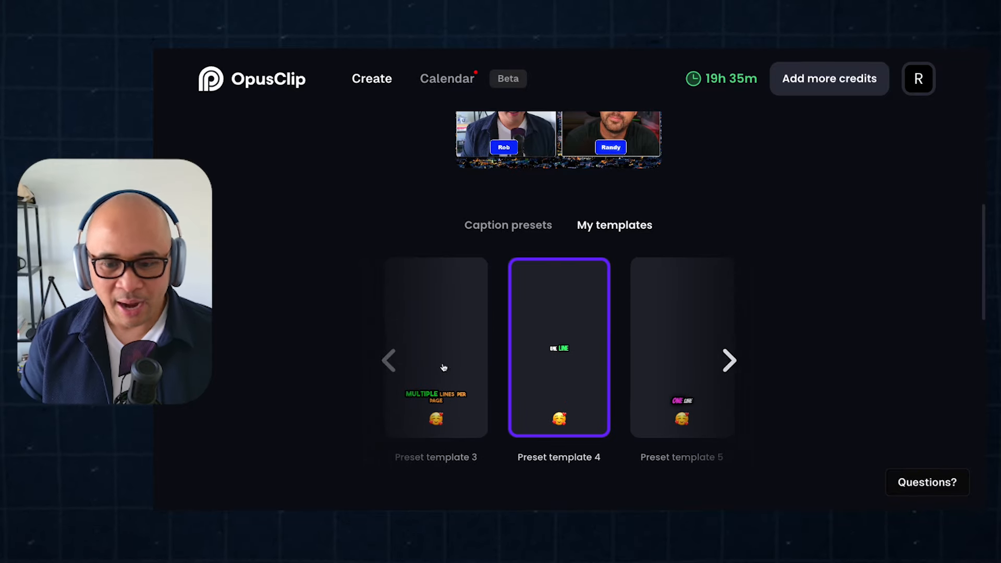
# - Return to the caption presets and choose the Deep Diver style
pyautogui.click(479, 230)
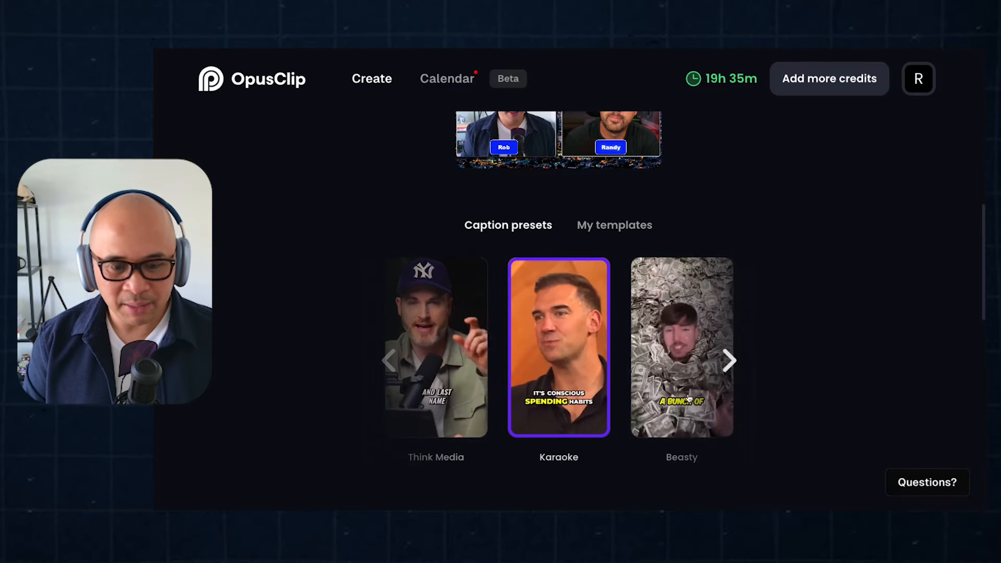
pyautogui.click(728, 369)
pyautogui.click(726, 369)
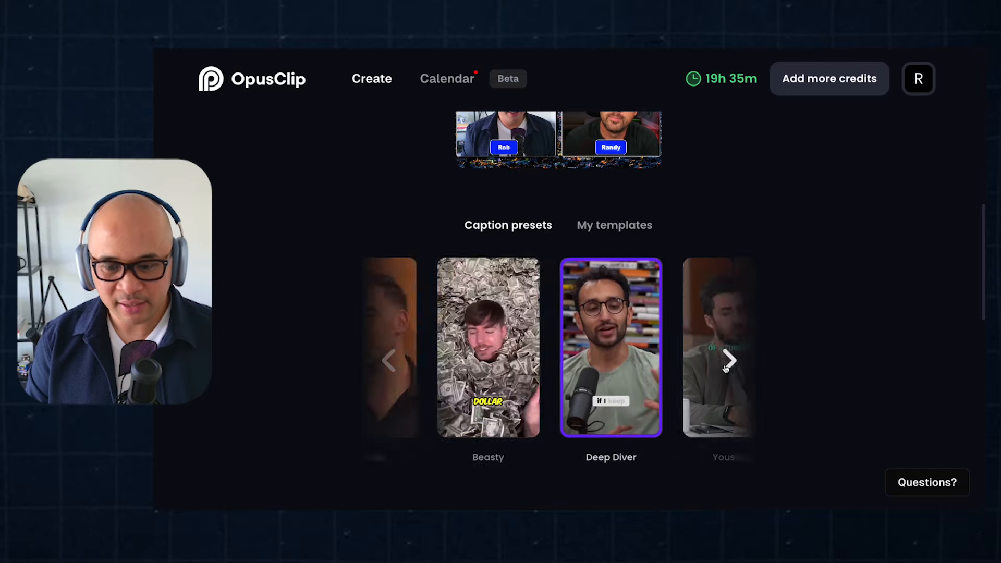
# - Review the available video genres and set the genre of the video to Podcast
pyautogui.scroll(-1, 870, 379)
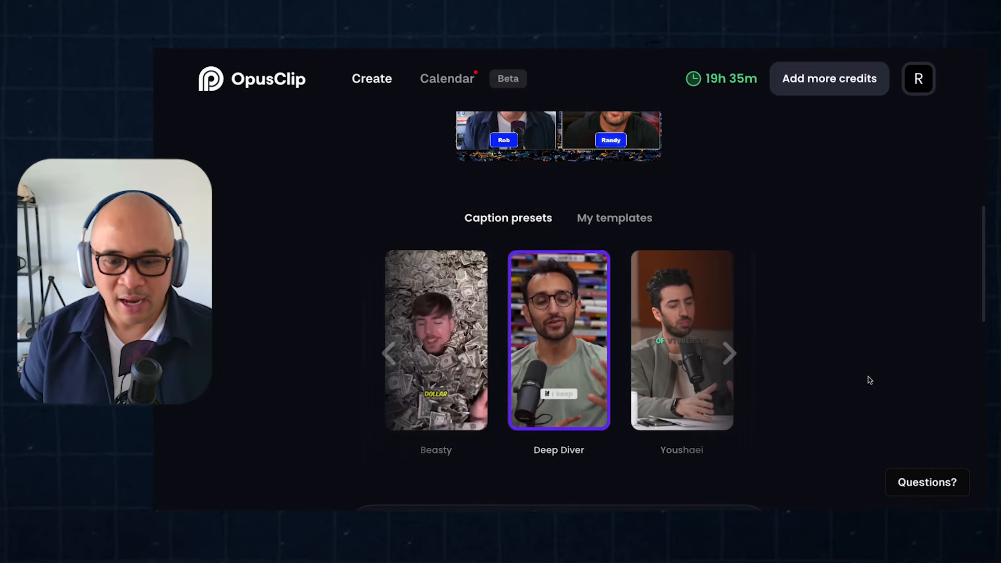
pyautogui.scroll(-5, 868, 377)
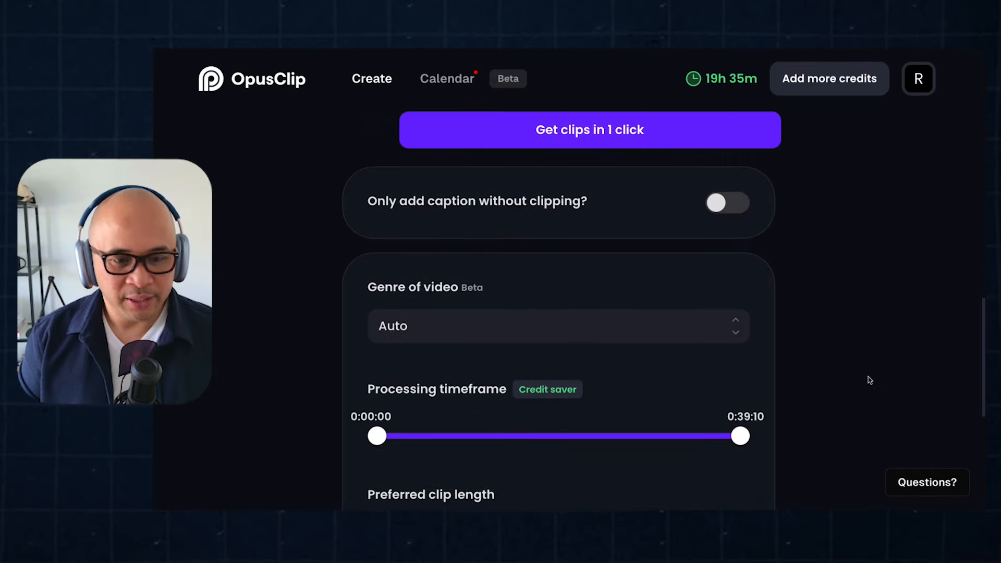
pyautogui.scroll(-2, 737, 261)
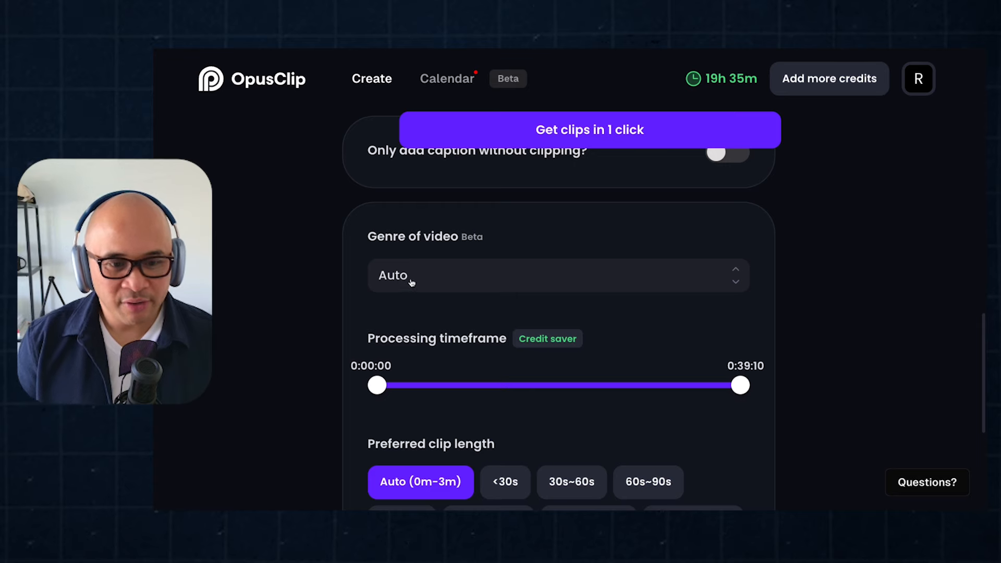
pyautogui.click(412, 283)
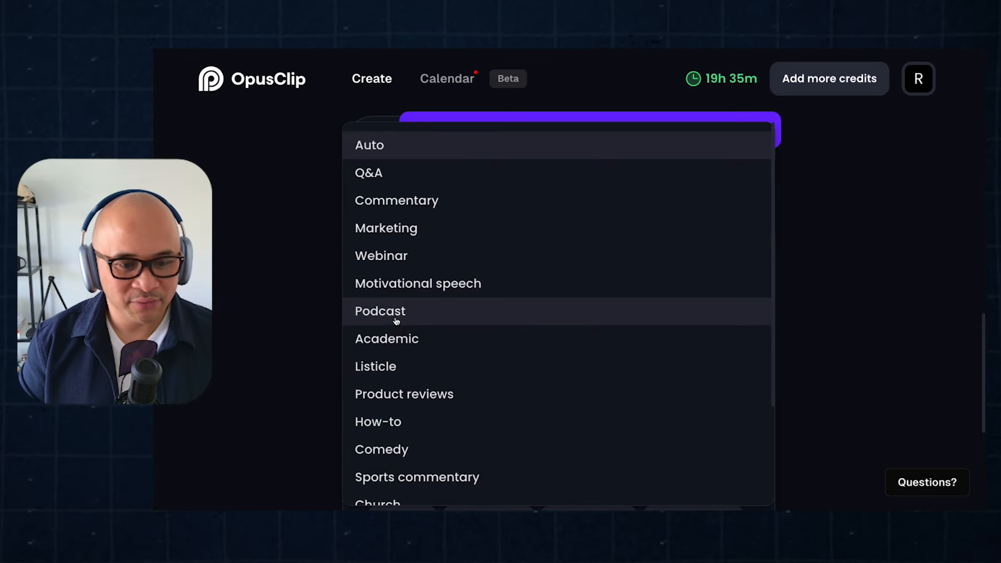
pyautogui.scroll(-5, 397, 321)
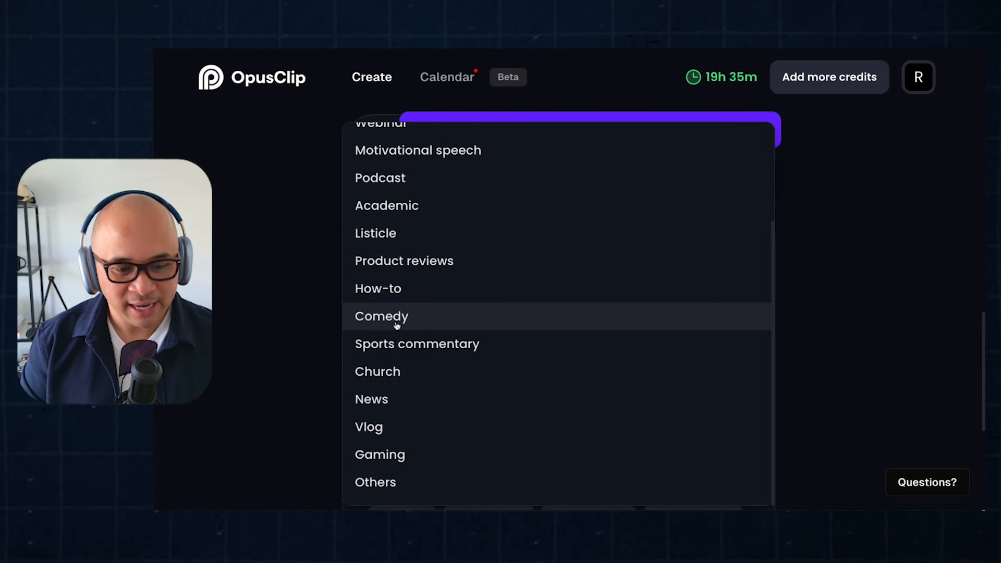
pyautogui.scroll(3, 397, 325)
pyautogui.scroll(-3, 396, 325)
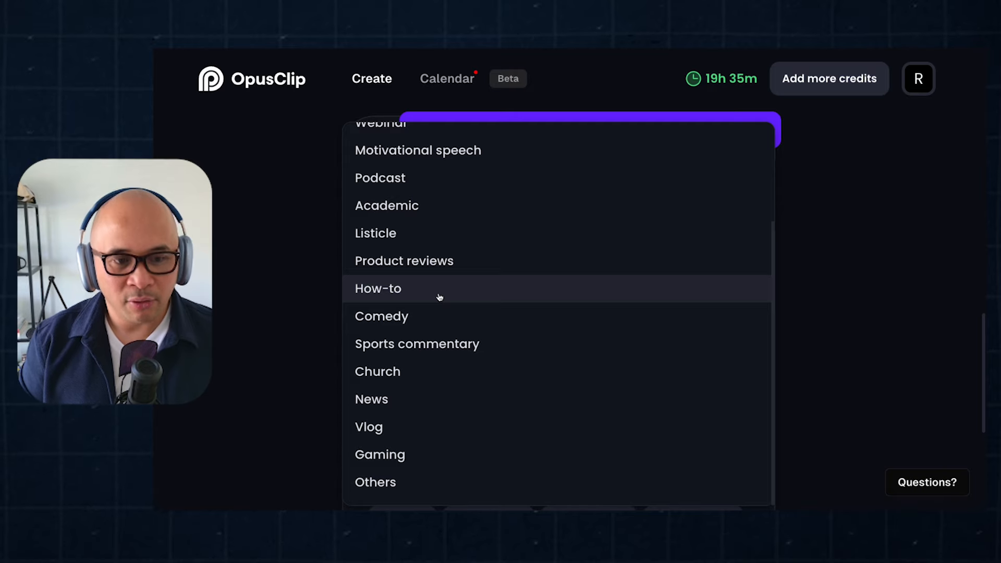
pyautogui.scroll(1, 440, 298)
pyautogui.click(408, 209)
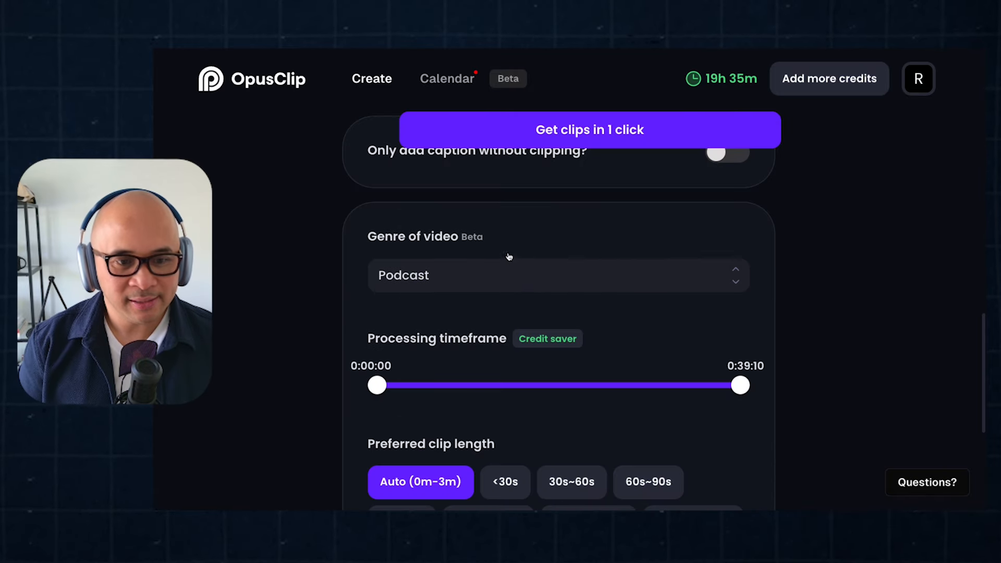
# - Limit the processing timeframe to 0:04:08 through 0:34:43 and check the estimated credit usage
pyautogui.scroll(-3, 825, 277)
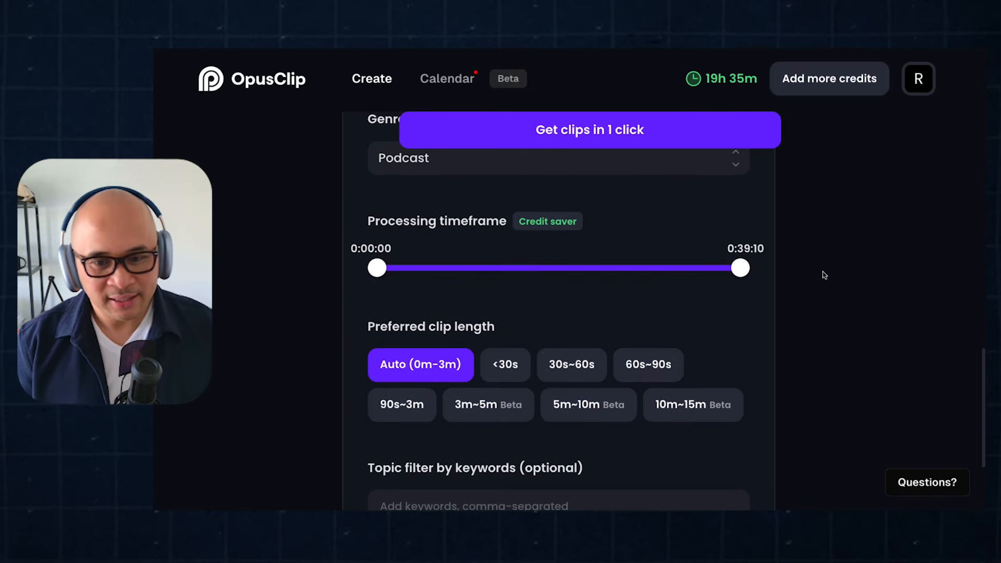
pyautogui.scroll(-1, 824, 276)
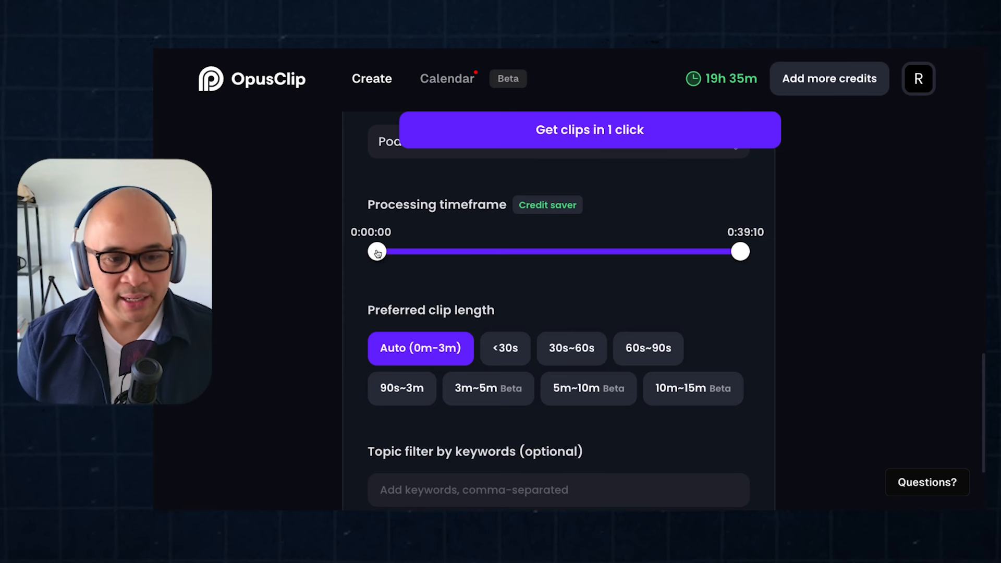
pyautogui.moveTo(377, 253); pyautogui.dragTo(416, 253)
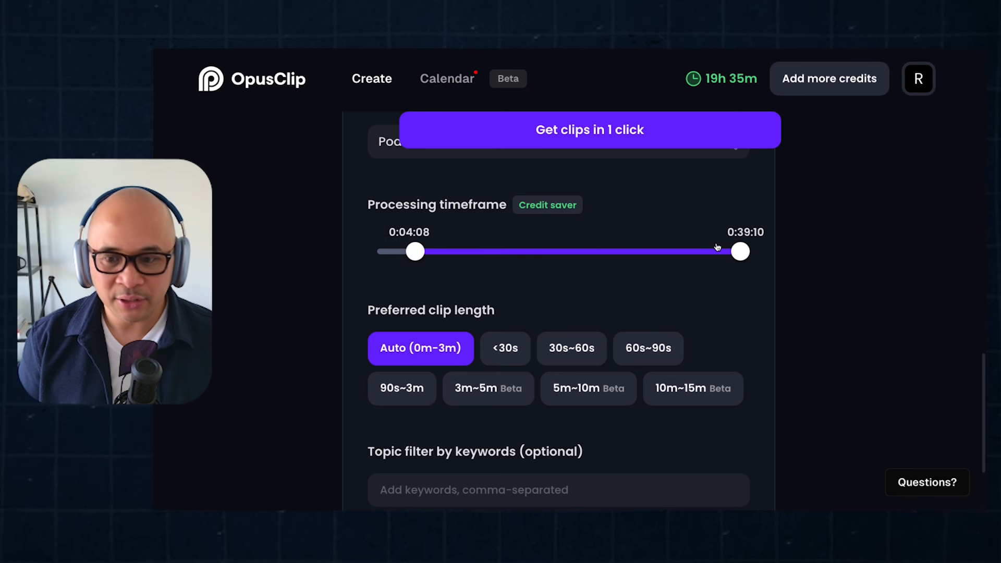
pyautogui.moveTo(741, 253); pyautogui.dragTo(699, 254)
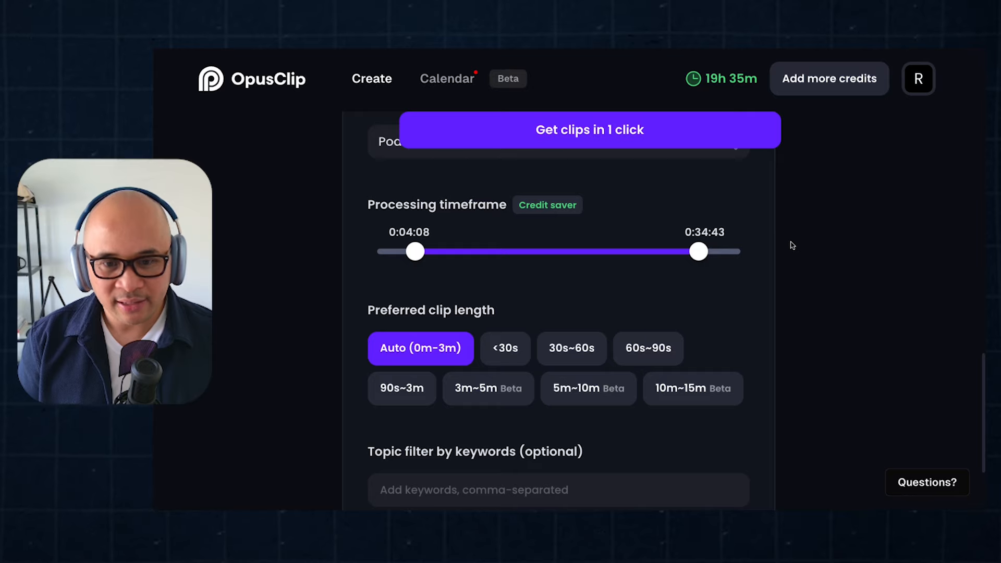
pyautogui.scroll(7, 793, 245)
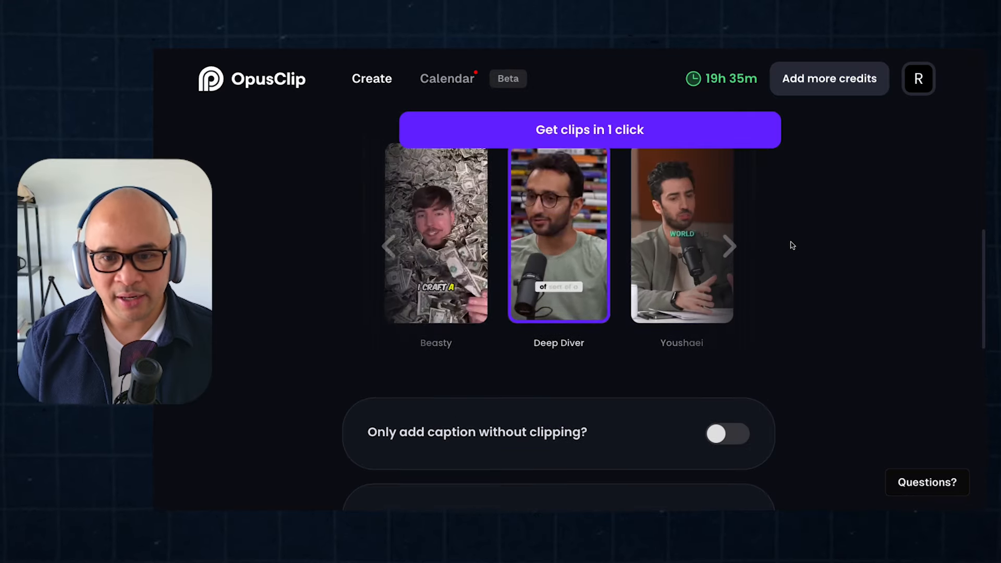
pyautogui.scroll(4, 792, 245)
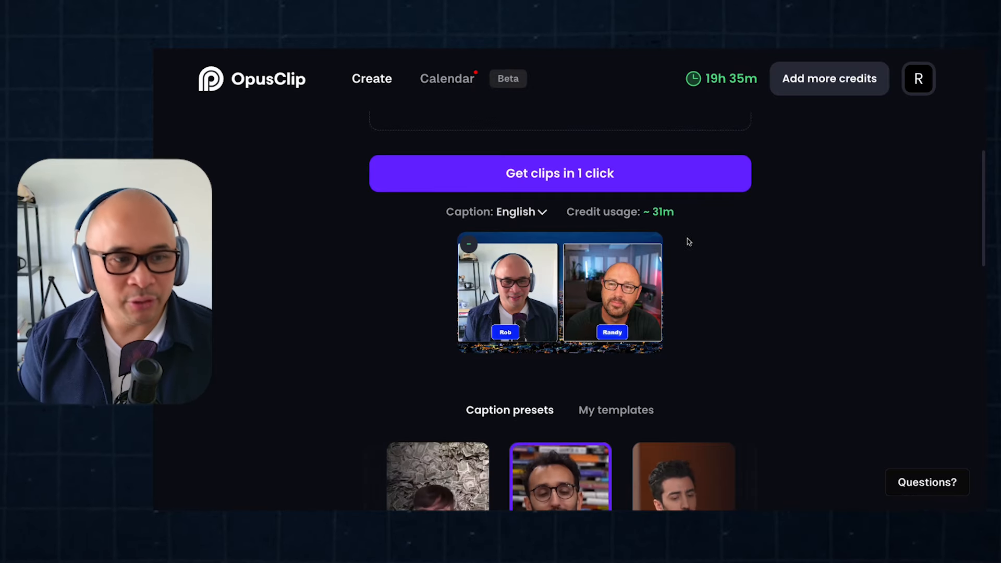
# - Reset the processing timeframe to the full video, from 0:00:00 to 0:39:10
pyautogui.scroll(-3, 723, 277)
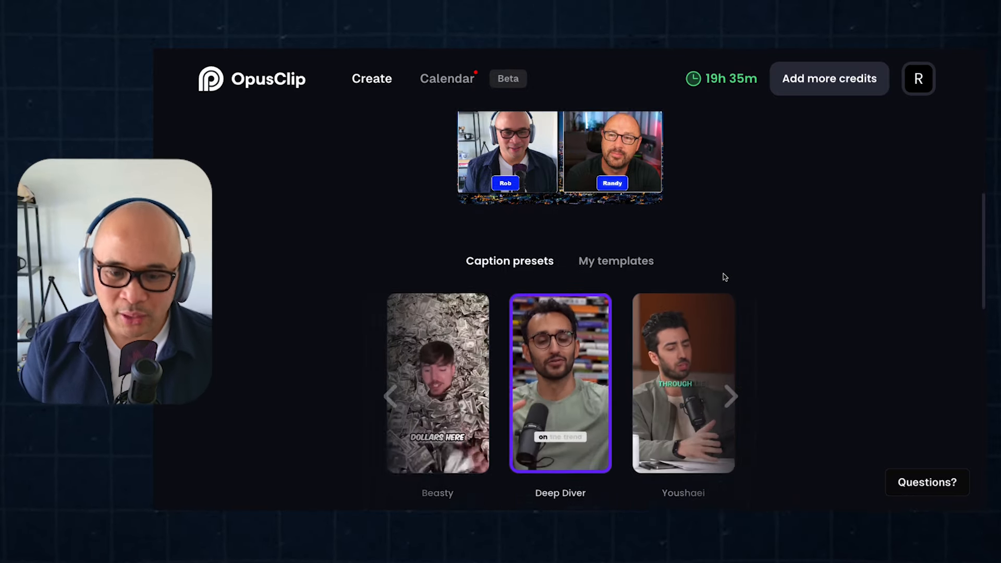
pyautogui.scroll(-7, 723, 277)
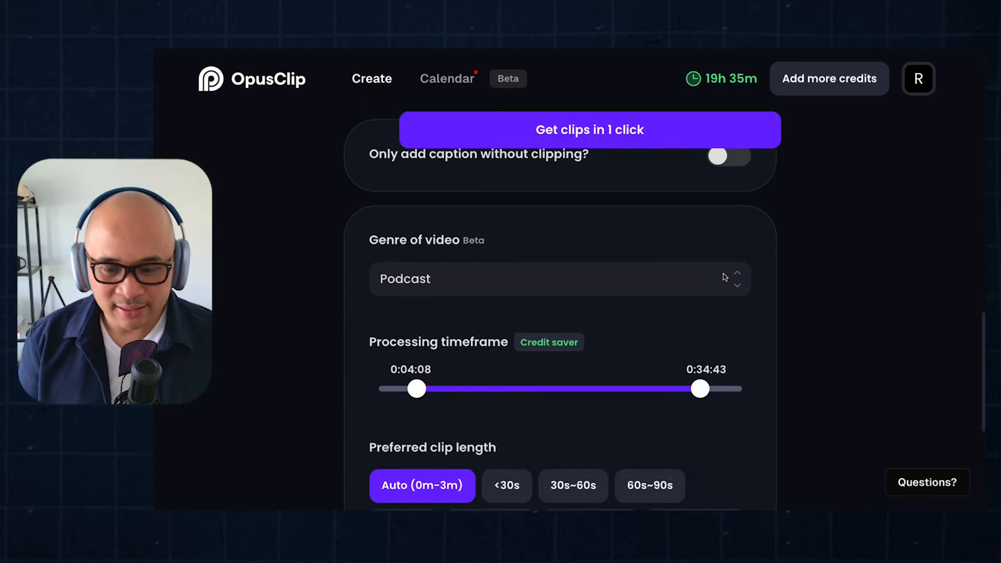
pyautogui.scroll(-3, 723, 276)
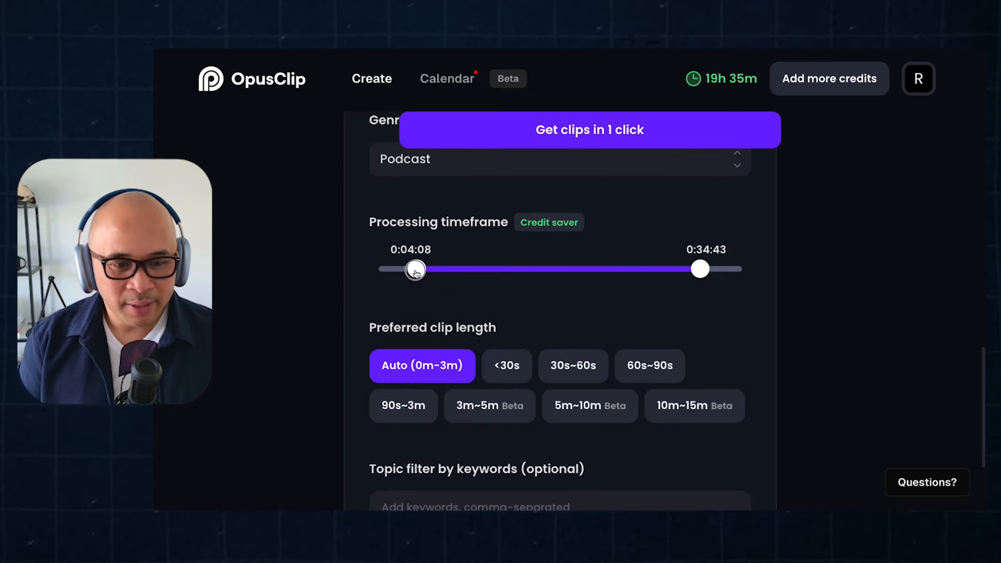
pyautogui.moveTo(416, 272); pyautogui.dragTo(376, 270)
pyautogui.moveTo(701, 269); pyautogui.dragTo(743, 273)
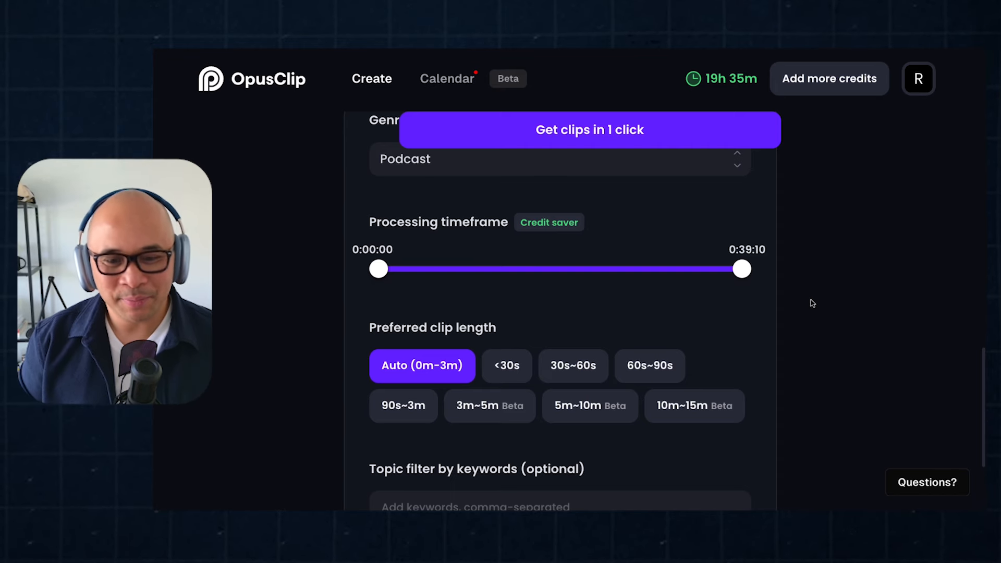
# - Try the 3m~5m, 5m~10m and 10m~15m beta clip lengths, and return the preferred clip length to Auto (0m-3m)
pyautogui.scroll(-2, 813, 303)
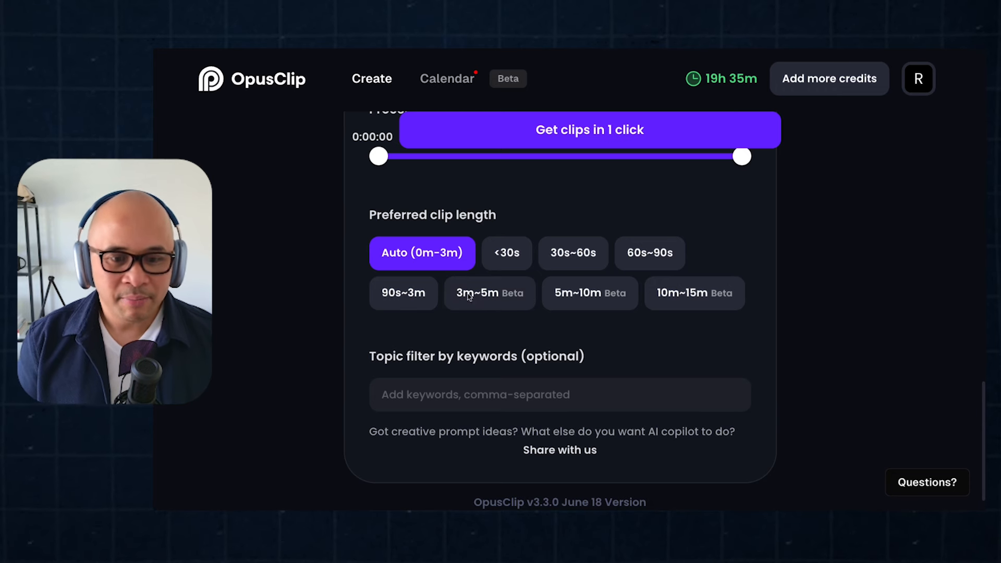
pyautogui.click(485, 298)
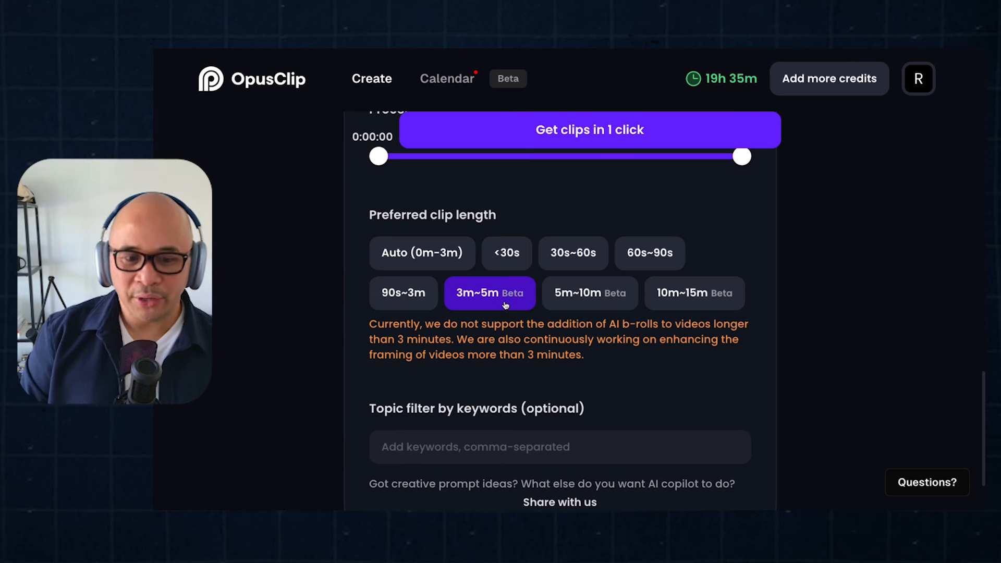
pyautogui.click(588, 306)
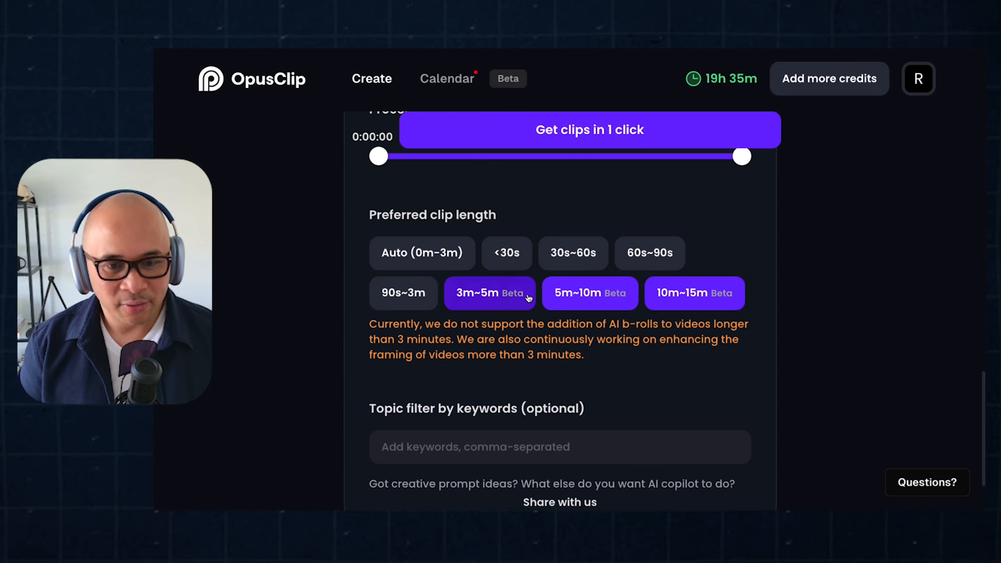
pyautogui.scroll(-1, 538, 308)
pyautogui.scroll(1, 536, 305)
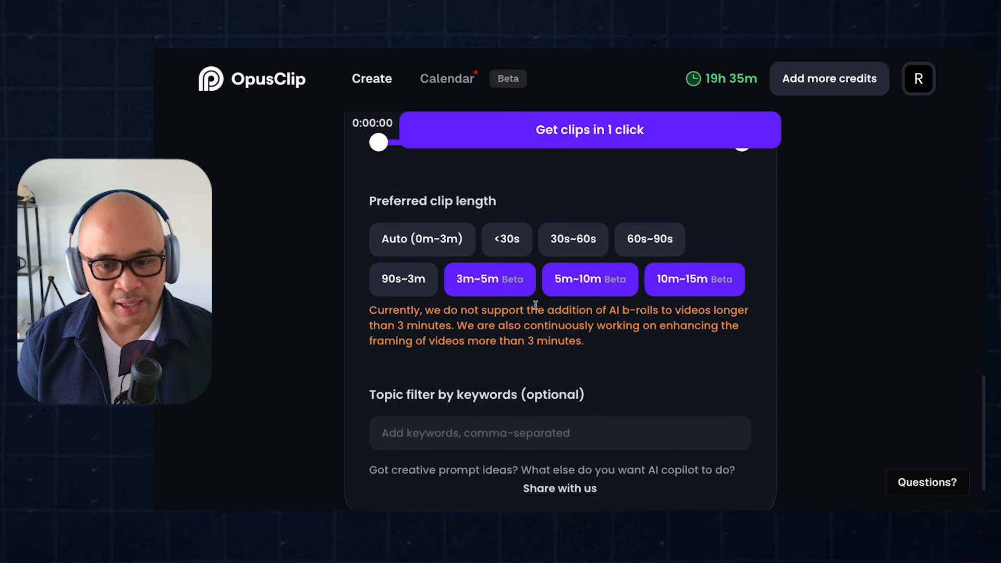
pyautogui.click(424, 244)
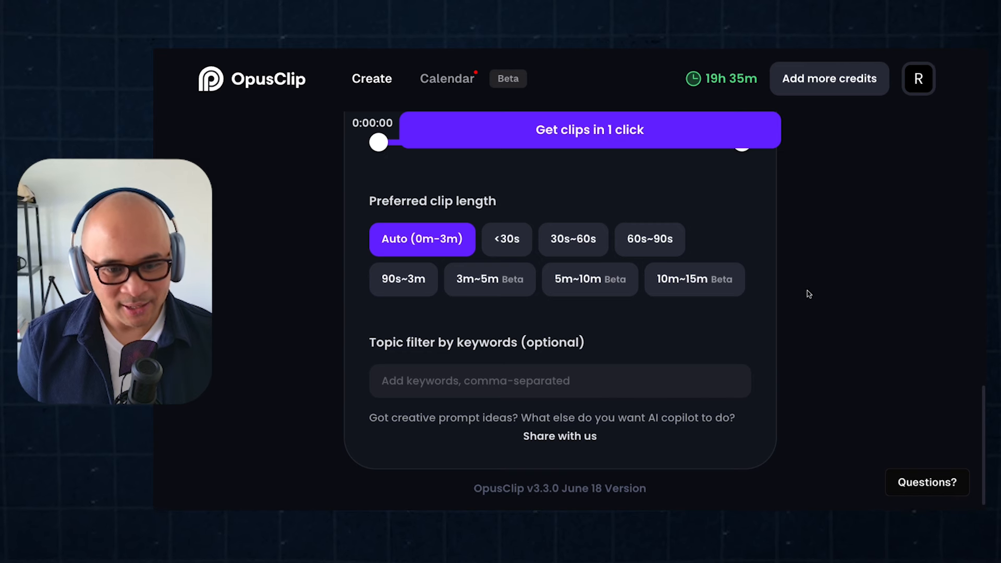
# - Enter the topic keywords "memberships, uscreen, revenue, digital products" in the topic filter and clear them again
pyautogui.scroll(-1, 809, 290)
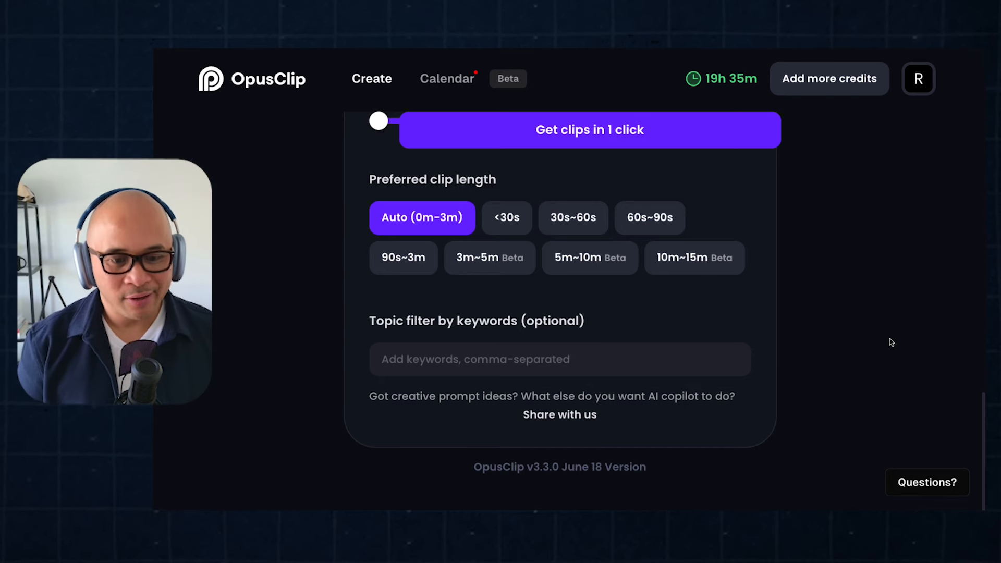
pyautogui.click(476, 359)
pyautogui.write('memberships, uscreen,')
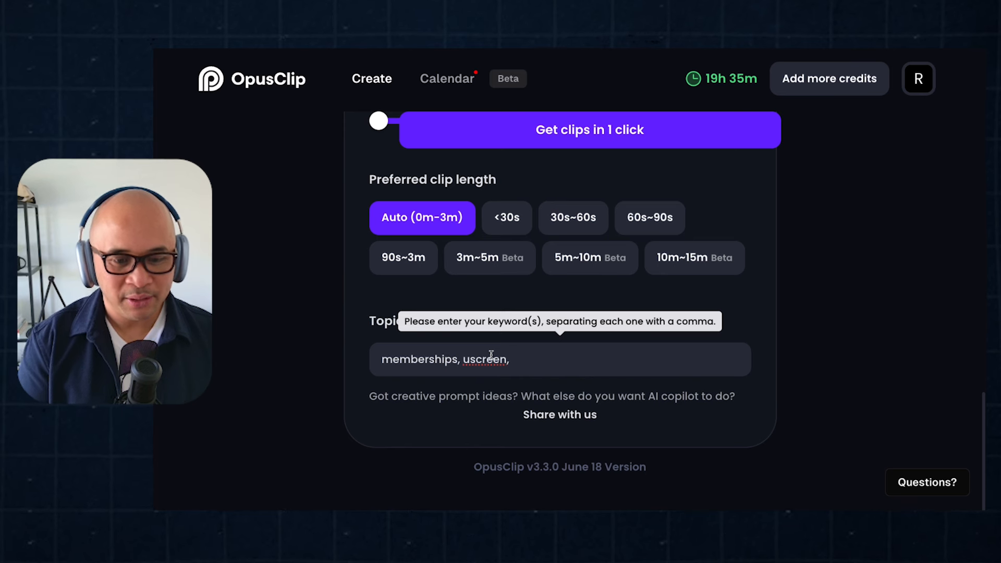
pyautogui.write('revenue')
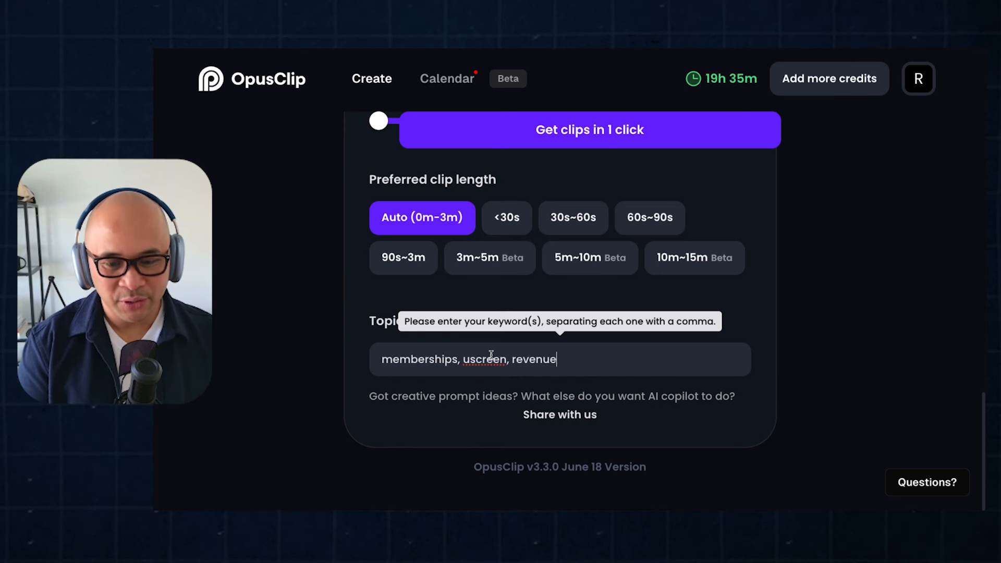
pyautogui.write(', digital products')
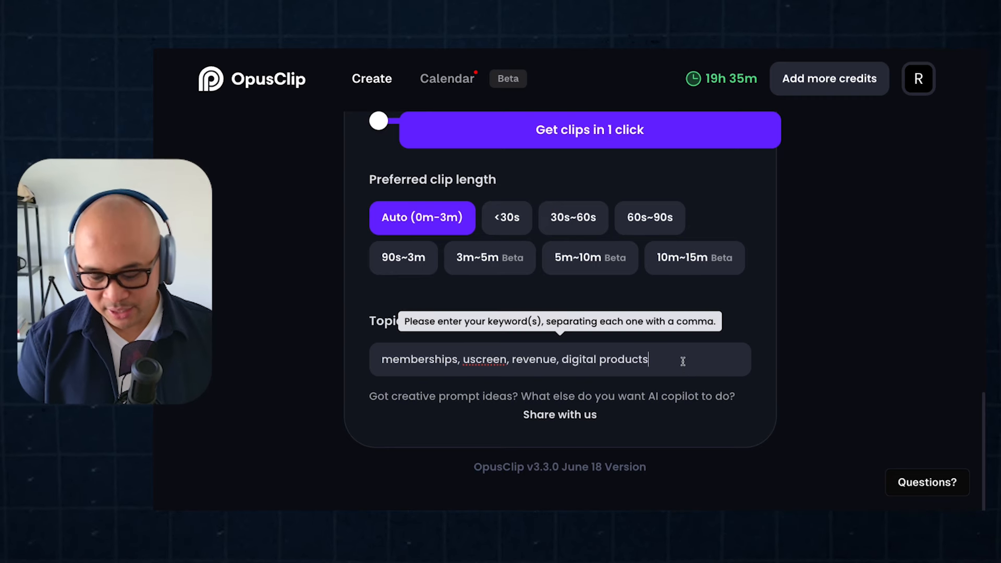
pyautogui.hotkey('ctrl', 'a')
pyautogui.press('BackSpace')
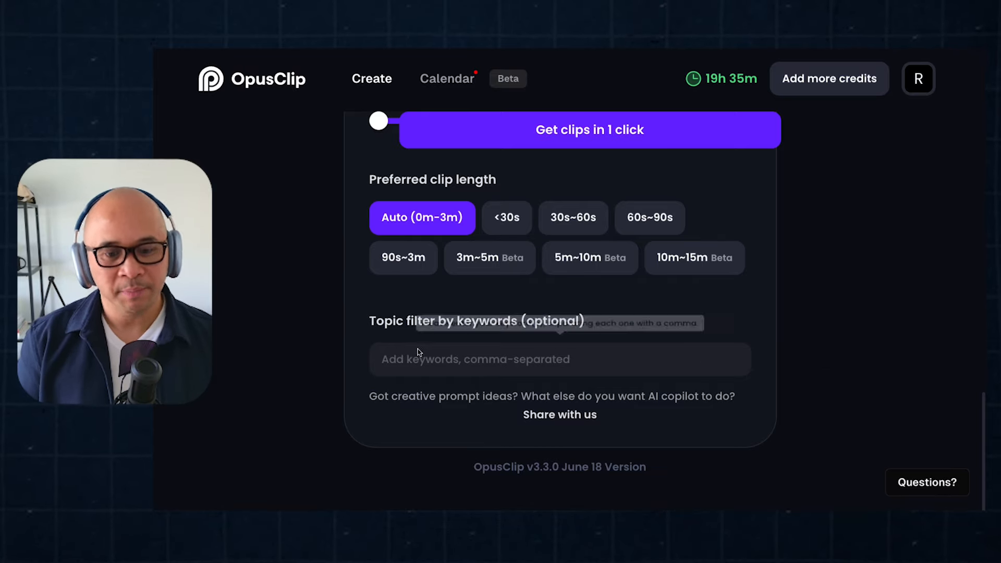
# - Start generating clips from the uploaded video with the chosen settings and read the processing notice
pyautogui.scroll(10, 832, 358)
pyautogui.scroll(5, 831, 359)
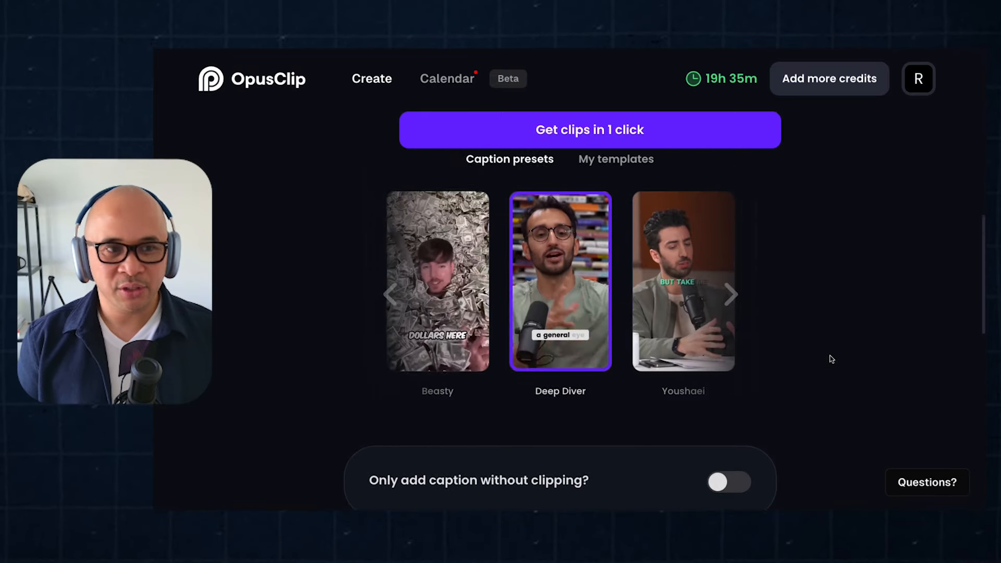
pyautogui.scroll(3, 832, 359)
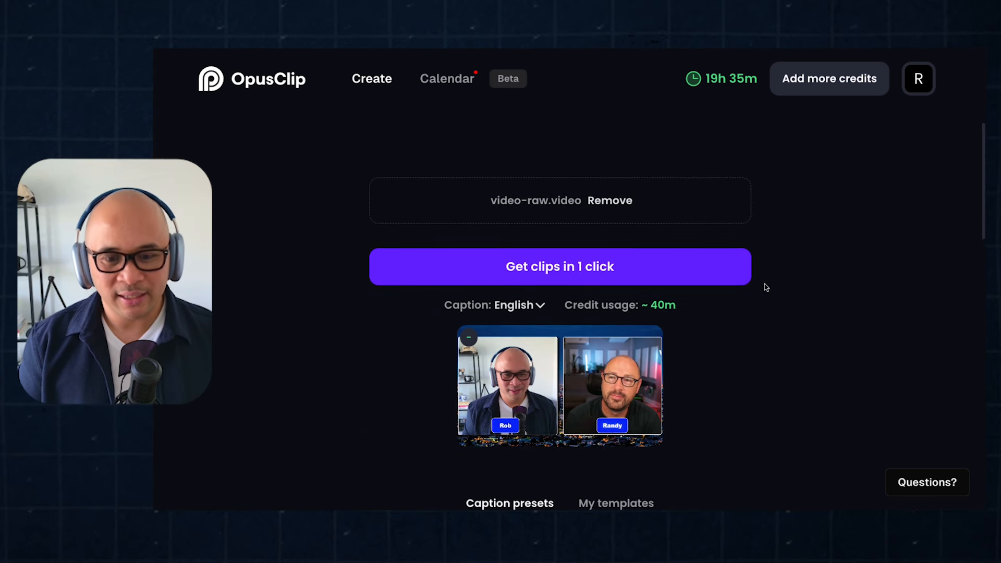
pyautogui.click(561, 274)
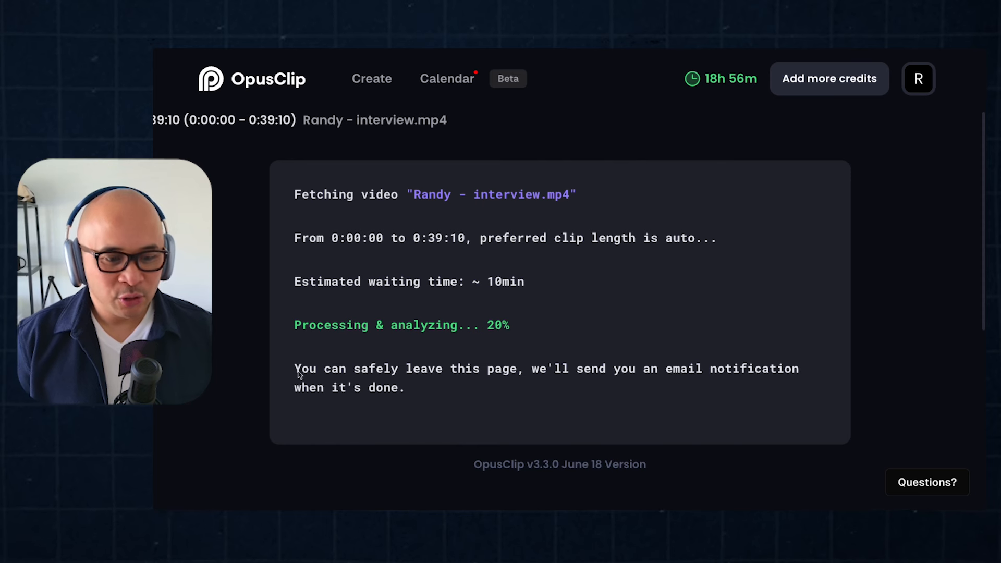
pyautogui.moveTo(295, 372); pyautogui.dragTo(431, 387)
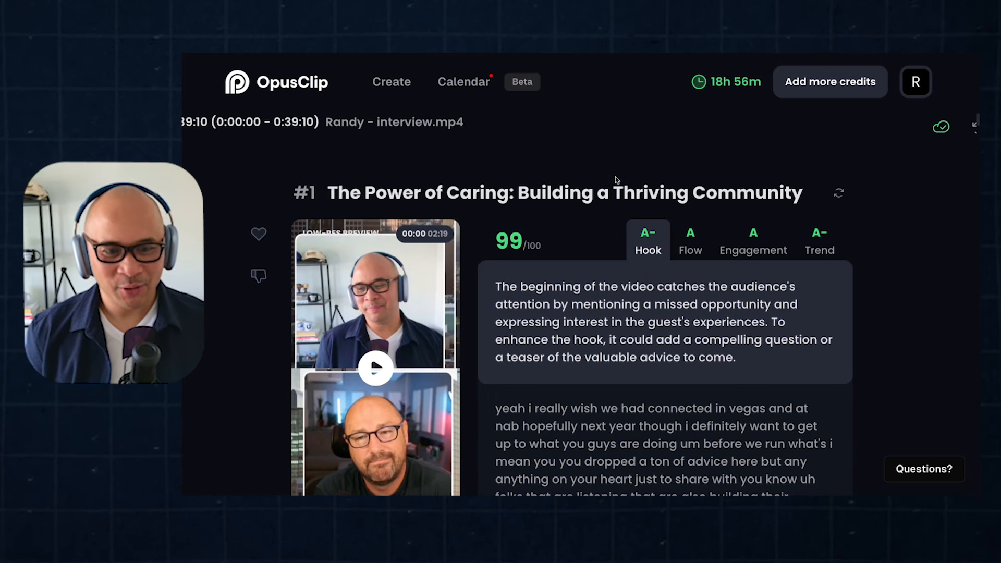
# - Look through the generated clips from the first to the last one, and return to the first clip
pyautogui.scroll(-1, 617, 179)
pyautogui.scroll(-5, 615, 175)
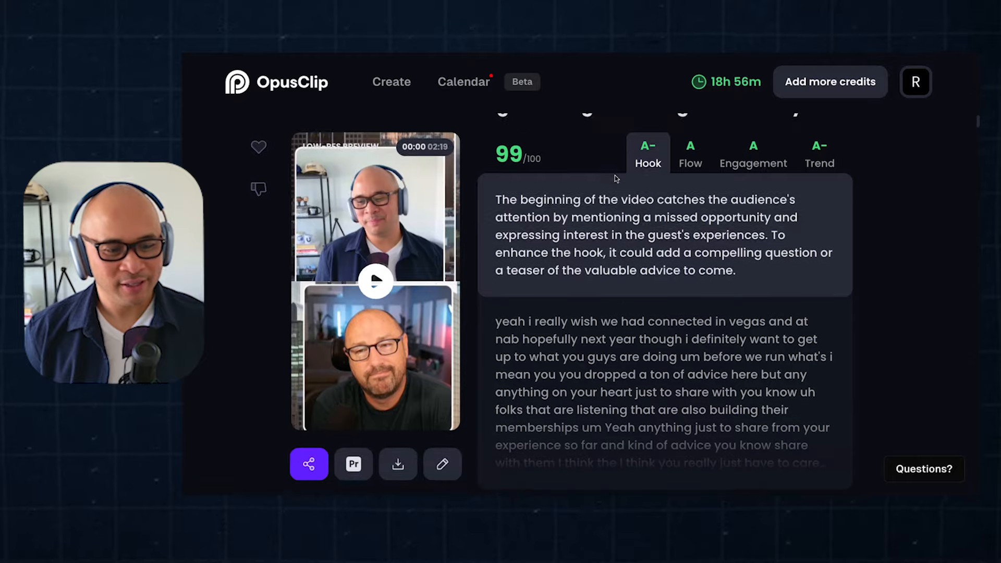
pyautogui.scroll(-10, 615, 177)
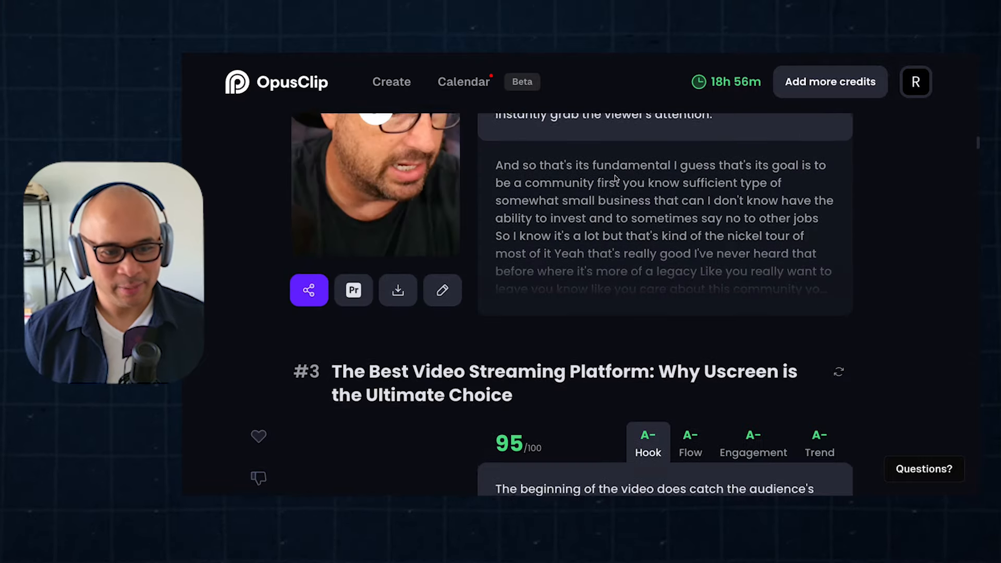
pyautogui.scroll(-20, 615, 175)
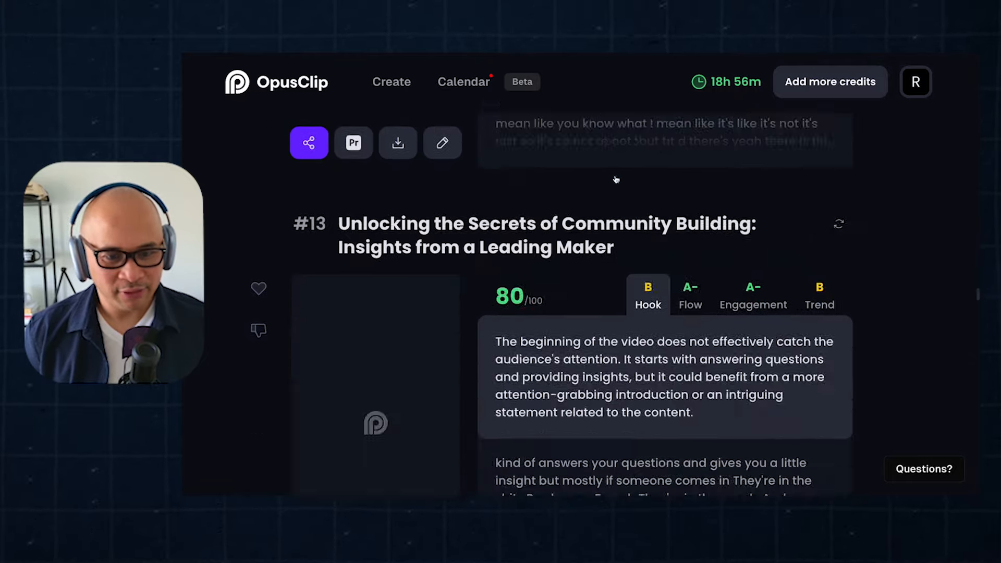
pyautogui.scroll(-20, 616, 179)
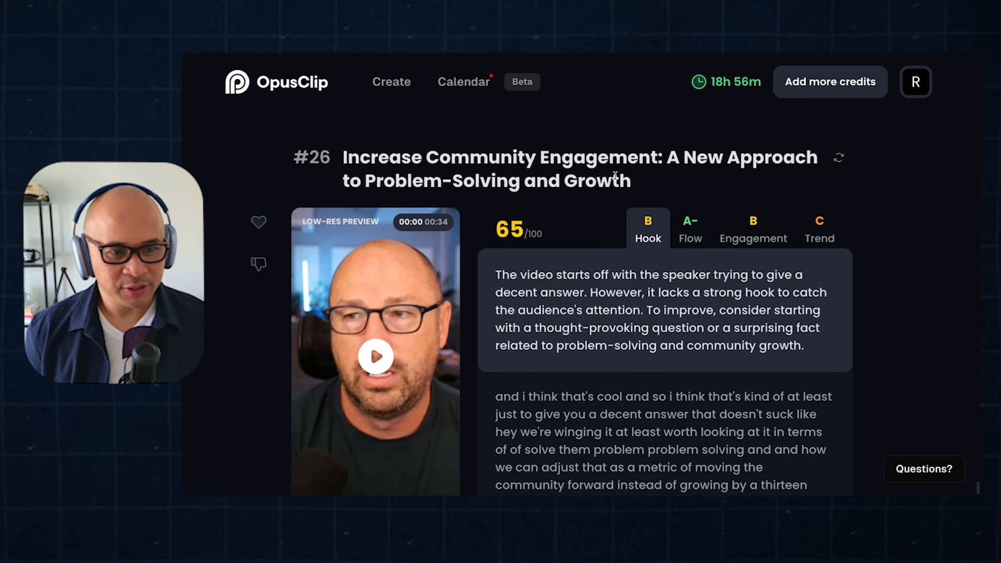
pyautogui.tripleClick(291, 157)
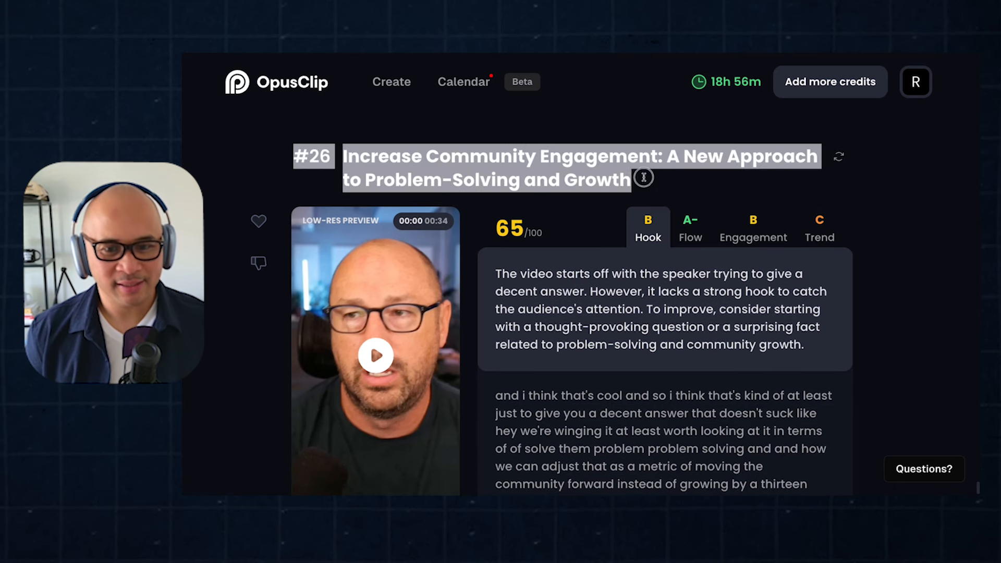
pyautogui.click(302, 155)
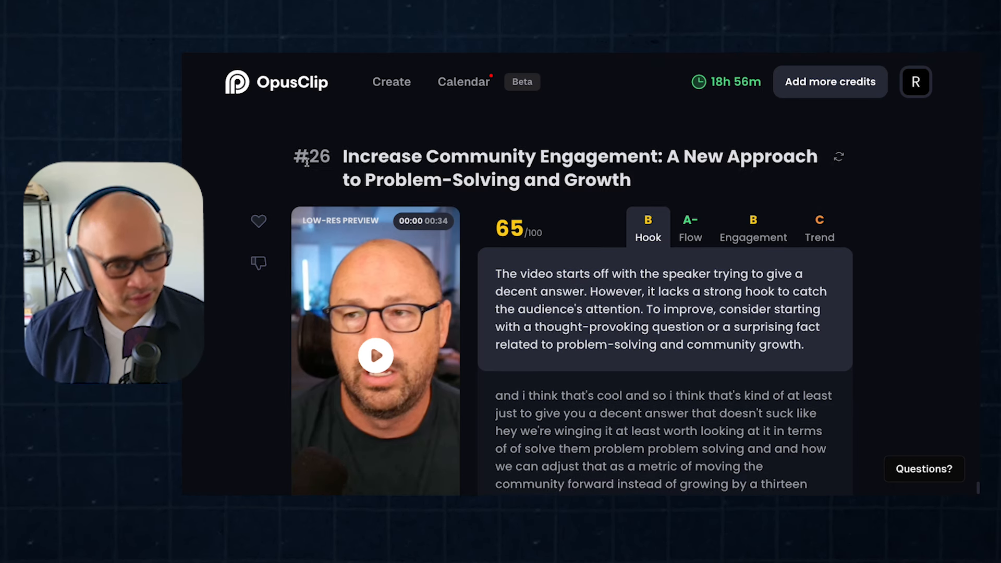
pyautogui.scroll(20, 374, 200)
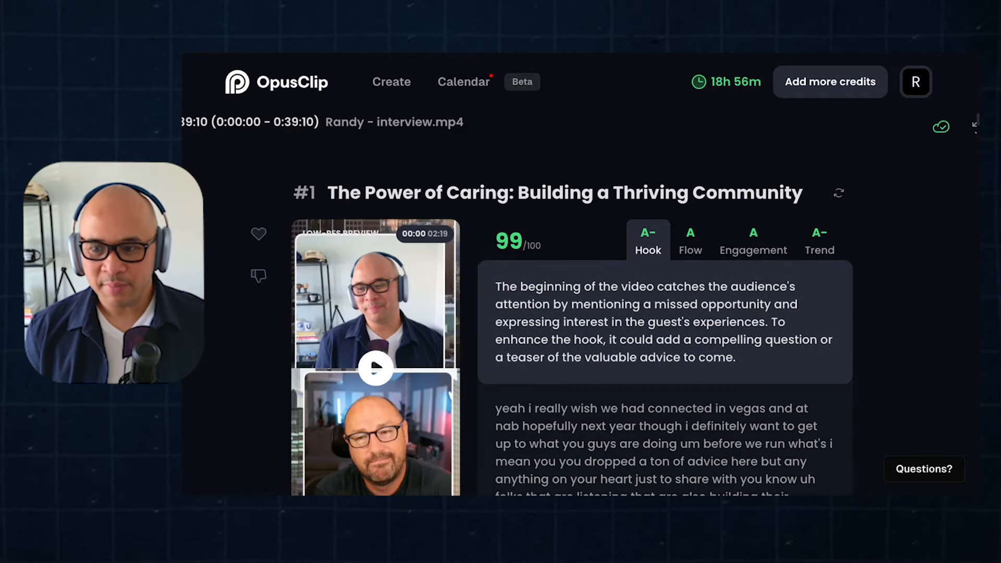
# - Circle the first clip's overall score with the red pen, draw an arrow pointing at it, and exit the annotation tool
pyautogui.click(860, 39)
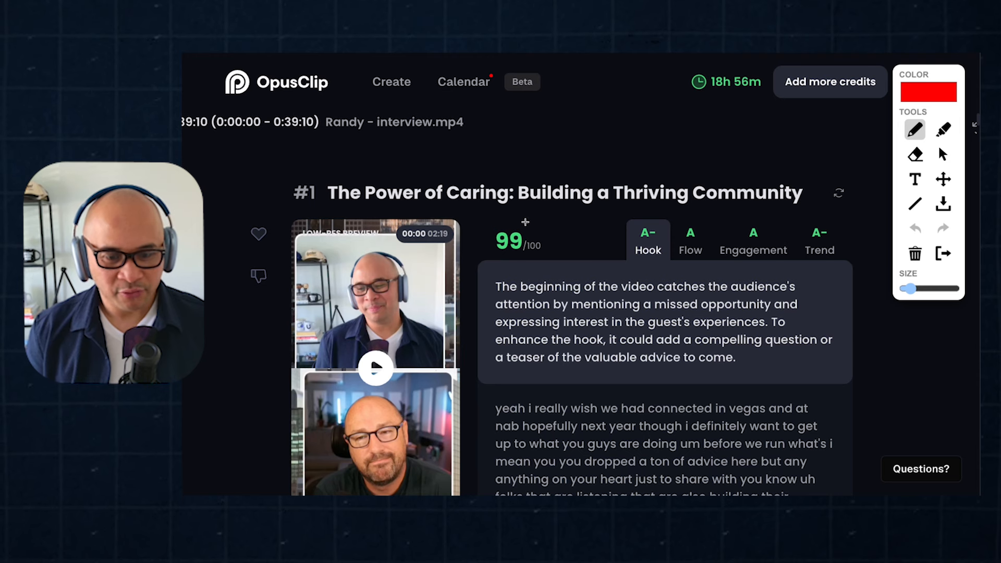
pyautogui.moveTo(537, 213)
pyautogui.mouseDown()
pyautogui.moveTo(484, 228)
pyautogui.moveTo(478, 257)
pyautogui.moveTo(519, 273)
pyautogui.moveTo(552, 257)
pyautogui.moveTo(545, 218)
pyautogui.mouseUp()
pyautogui.moveTo(606, 225)
pyautogui.mouseDown()
pyautogui.moveTo(556, 243)
pyautogui.moveTo(560, 234)
pyautogui.moveTo(571, 252)
pyautogui.mouseUp()
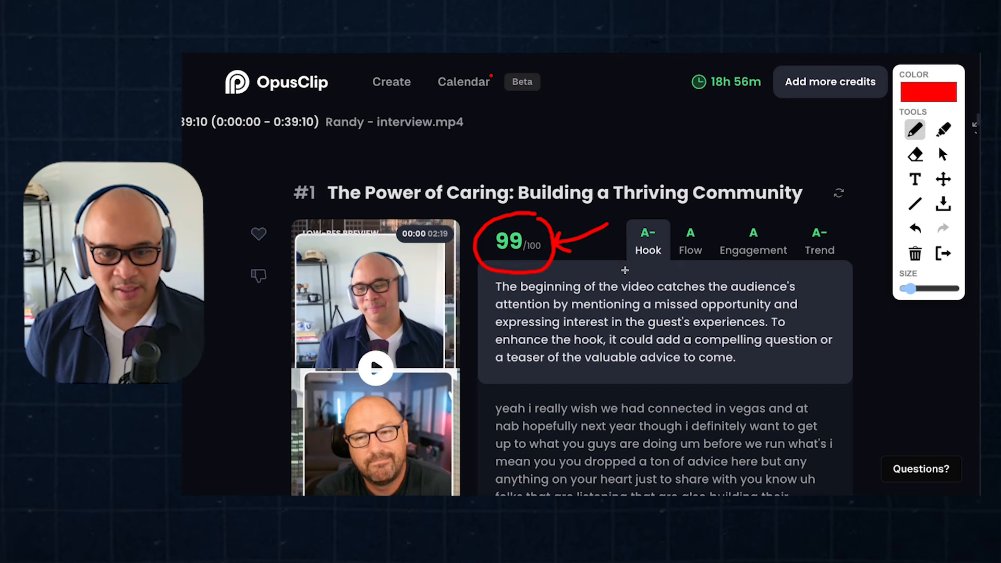
pyautogui.press('Escape')
# - Compare the overall scores of clips #2 through #4 and return to the first clip
pyautogui.scroll(-8, 624, 271)
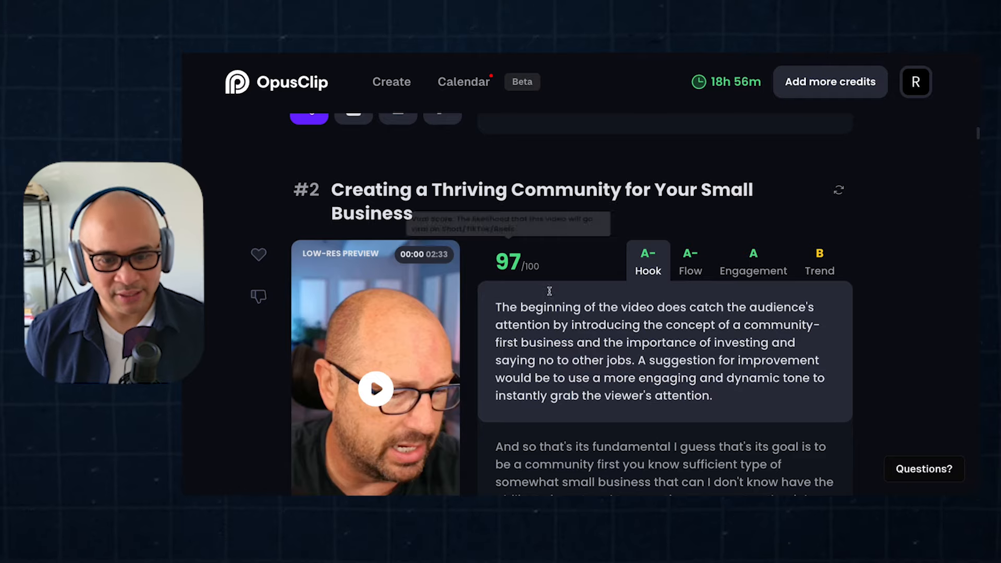
pyautogui.scroll(-3, 551, 290)
pyautogui.scroll(-5, 550, 290)
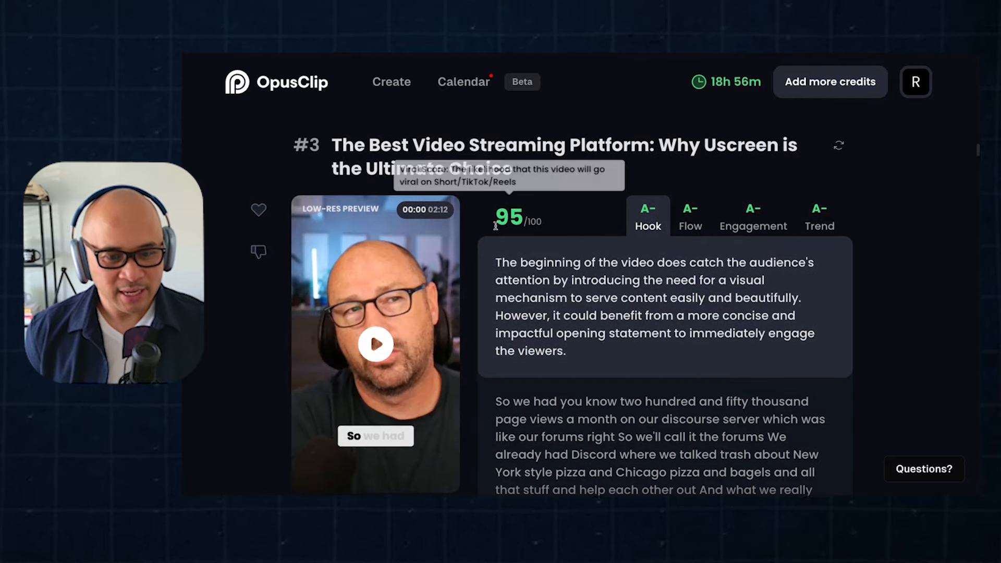
pyautogui.scroll(-5, 532, 282)
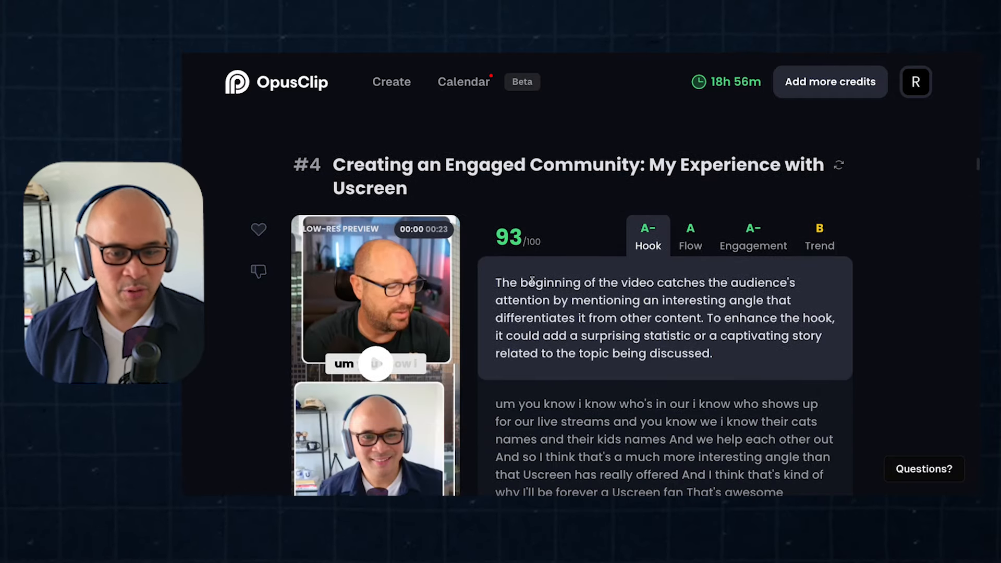
pyautogui.scroll(10, 532, 282)
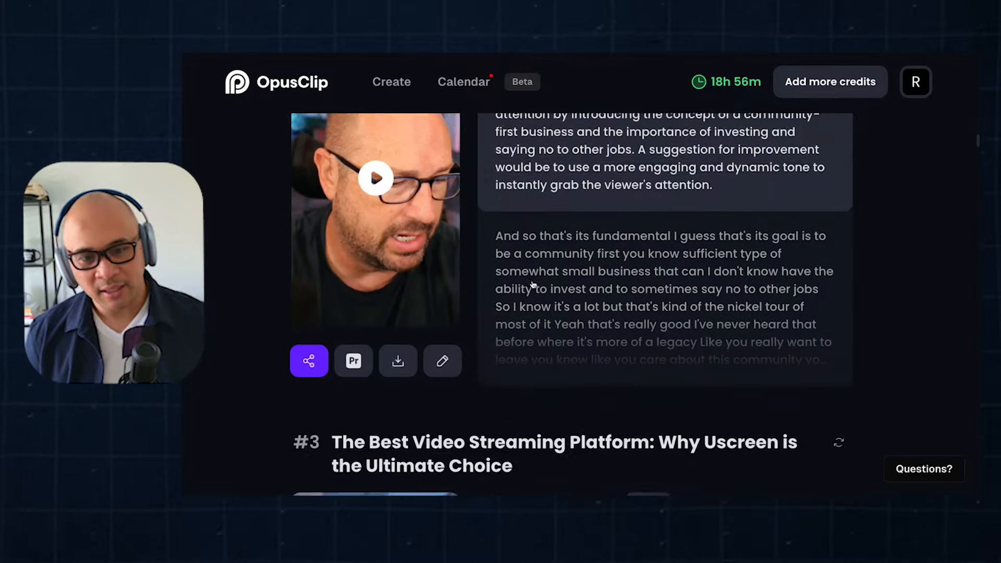
pyautogui.scroll(4, 532, 284)
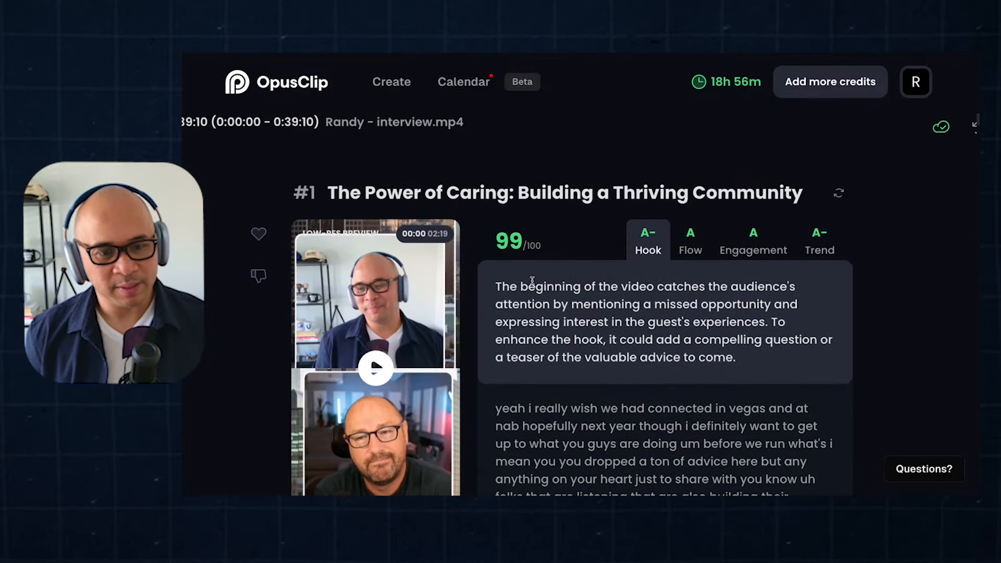
# - Circle the first clip's Hook, Flow, Engagement and Trend grades in red, mark each with an arrow, and exit the annotation tool
pyautogui.hscroll(1, 532, 281)
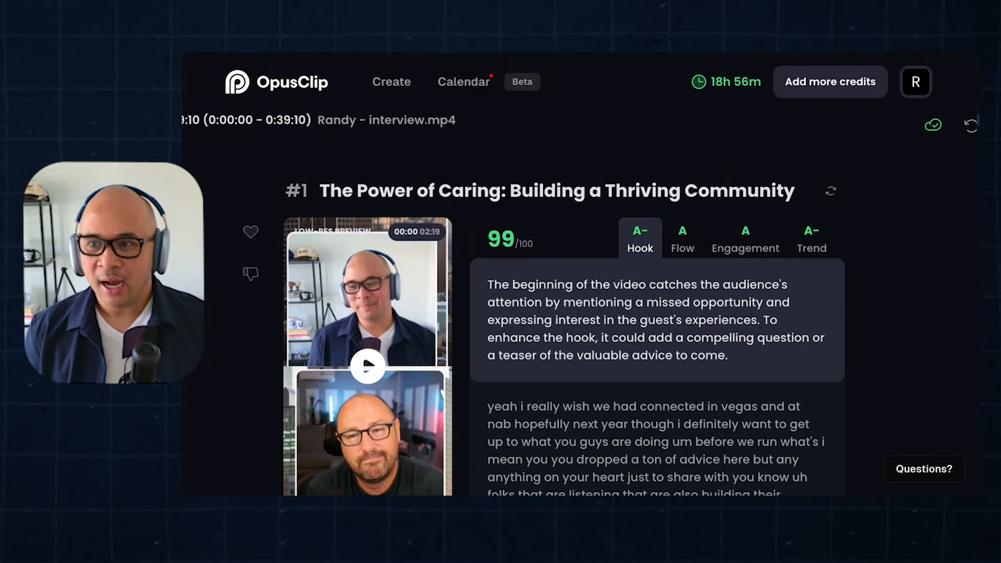
pyautogui.moveTo(842, 210)
pyautogui.mouseDown()
pyautogui.moveTo(621, 212)
pyautogui.moveTo(601, 237)
pyautogui.moveTo(632, 261)
pyautogui.moveTo(793, 268)
pyautogui.moveTo(844, 258)
pyautogui.moveTo(822, 214)
pyautogui.mouseUp()
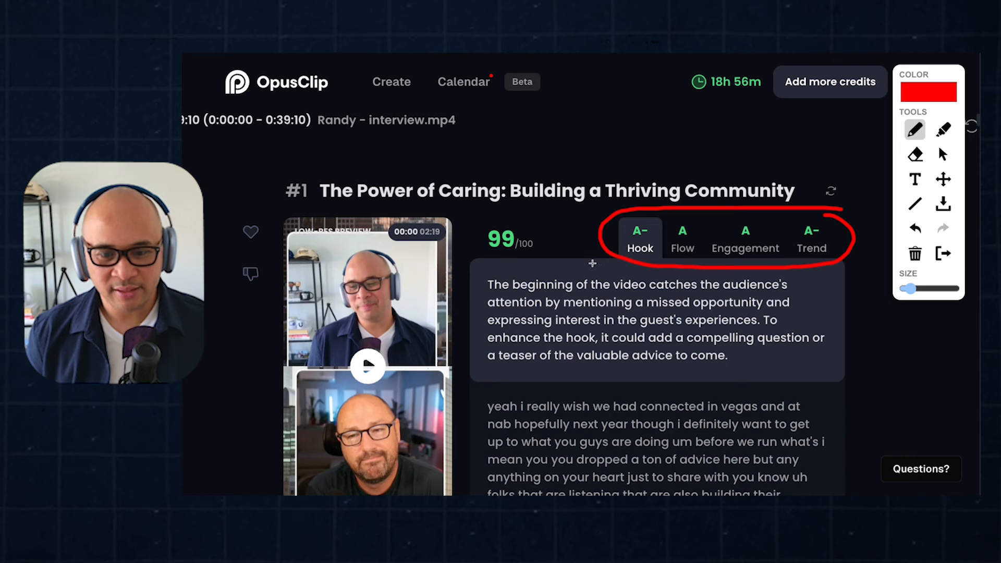
pyautogui.moveTo(581, 264); pyautogui.dragTo(615, 264)
pyautogui.moveTo(713, 221)
pyautogui.mouseDown()
pyautogui.moveTo(698, 229)
pyautogui.moveTo(705, 225)
pyautogui.mouseUp()
pyautogui.moveTo(766, 221)
pyautogui.mouseDown()
pyautogui.moveTo(759, 225)
pyautogui.moveTo(767, 226)
pyautogui.mouseUp()
pyautogui.moveTo(861, 211); pyautogui.dragTo(833, 236)
pyautogui.moveTo(833, 224); pyautogui.dragTo(848, 237)
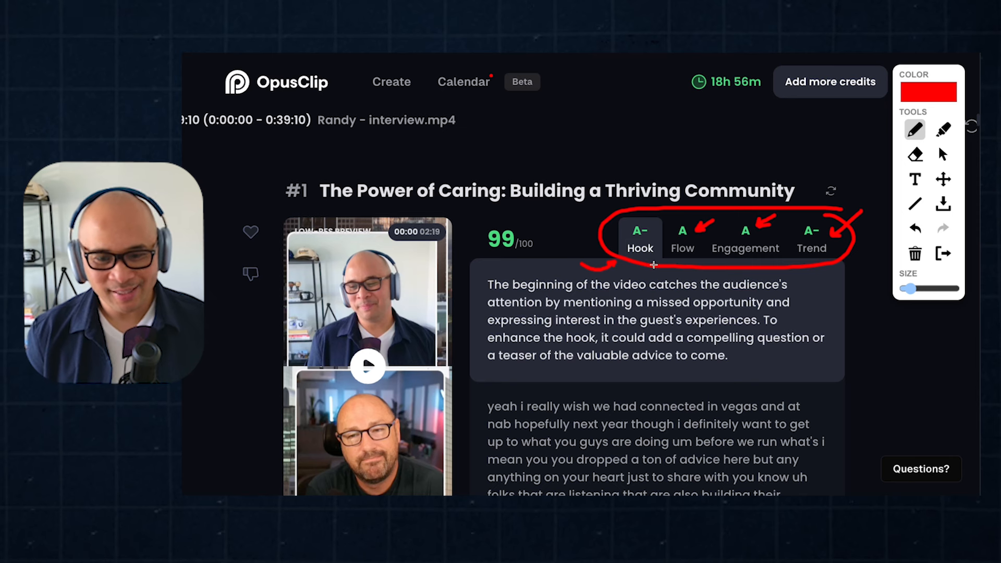
pyautogui.press('Escape')
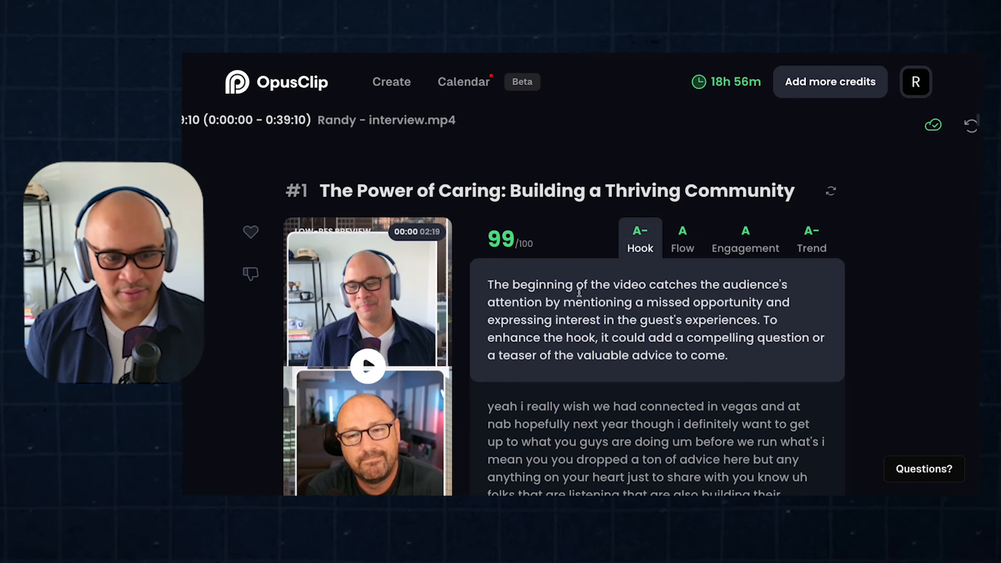
# - Circle the first clip's like and dislike controls with the red annotation pen
pyautogui.hotkey('ctrl', 'shift', 'a')
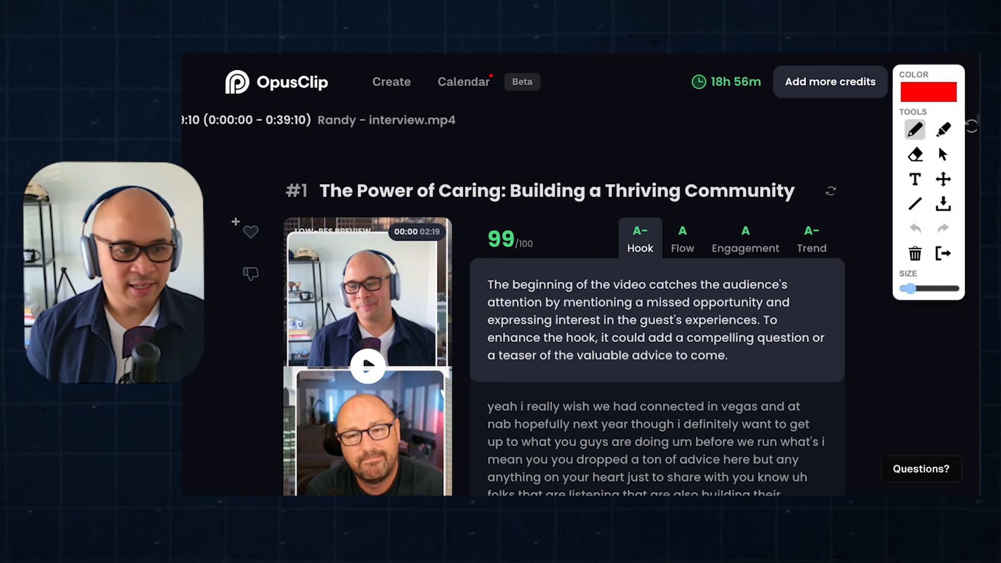
pyautogui.moveTo(261, 210)
pyautogui.mouseDown()
pyautogui.moveTo(228, 240)
pyautogui.moveTo(260, 245)
pyautogui.moveTo(263, 213)
pyautogui.mouseUp()
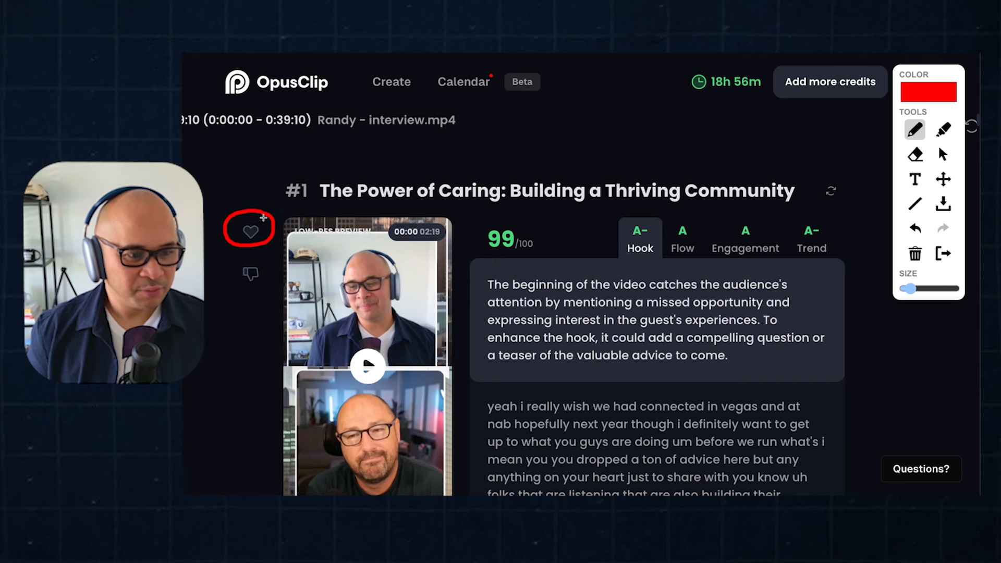
pyautogui.moveTo(258, 258)
pyautogui.mouseDown()
pyautogui.moveTo(227, 275)
pyautogui.moveTo(248, 293)
pyautogui.moveTo(272, 284)
pyautogui.moveTo(266, 259)
pyautogui.mouseUp()
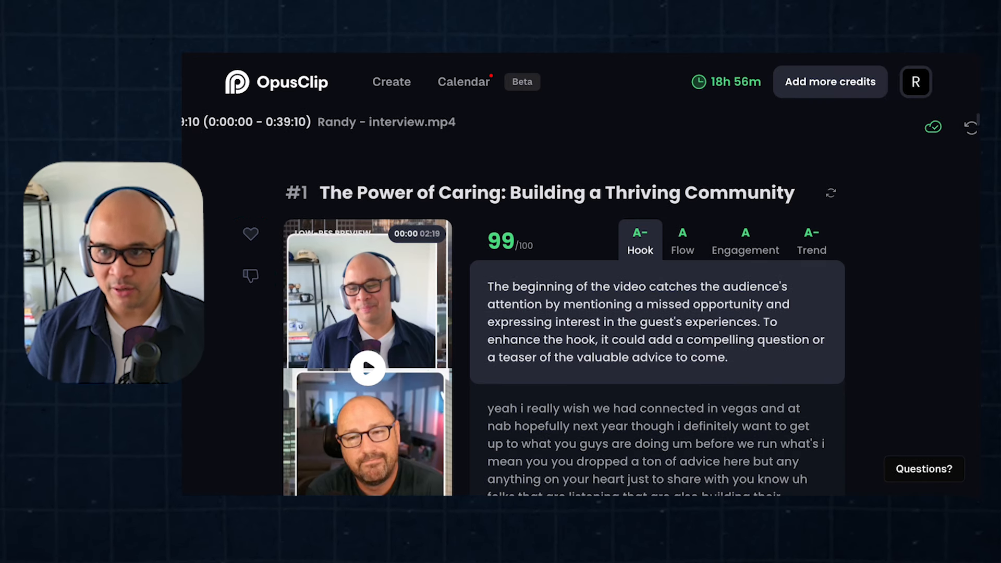
# - Draw a red arrow toward the Questions help control, exit the annotation tool, and try the control
pyautogui.moveTo(903, 382)
pyautogui.mouseDown()
pyautogui.moveTo(903, 442)
pyautogui.moveTo(893, 435)
pyautogui.moveTo(921, 428)
pyautogui.mouseUp()
pyautogui.press('Escape')
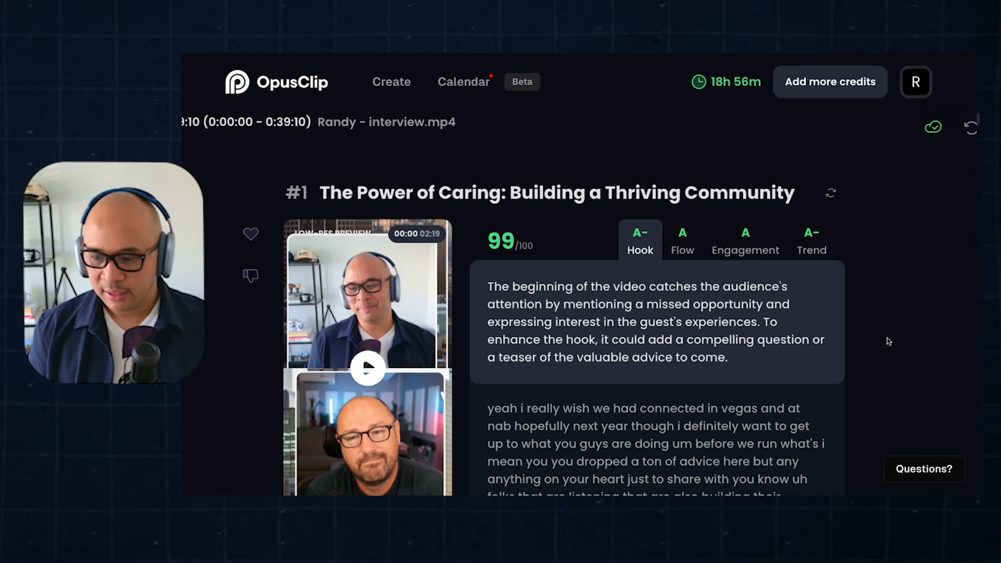
pyautogui.click(918, 467)
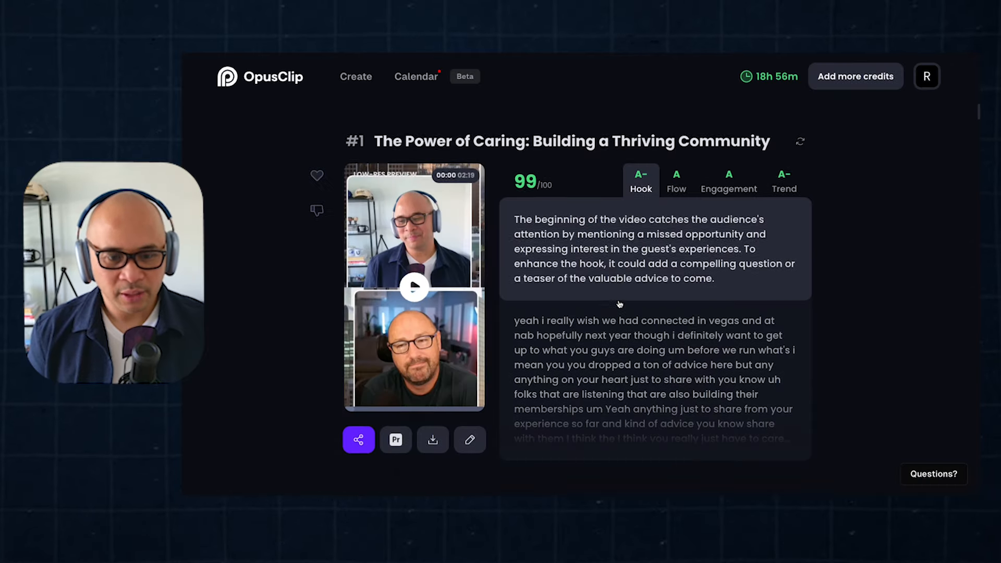
# - Compare clip #2 with the first clip, and open the first clip, "The Power of Caring: Building a Thriving Community", for editing
pyautogui.scroll(-5, 608, 306)
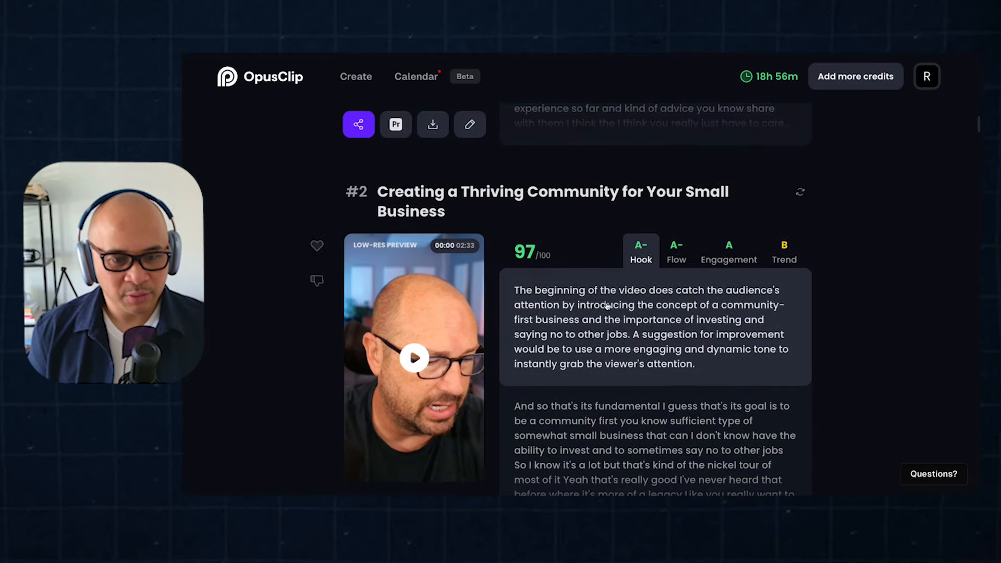
pyautogui.scroll(5, 455, 247)
pyautogui.scroll(4, 683, 196)
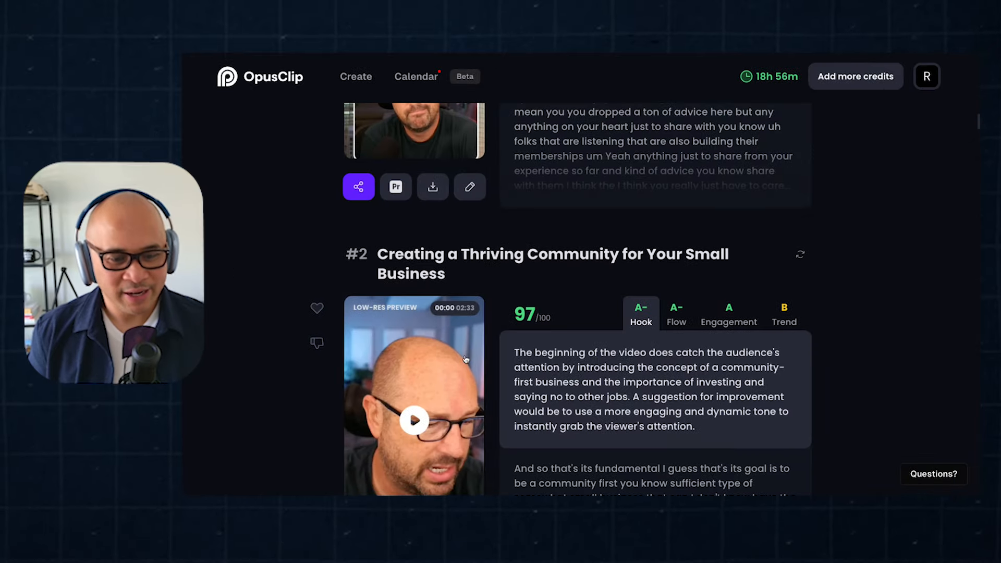
pyautogui.scroll(-2, 673, 264)
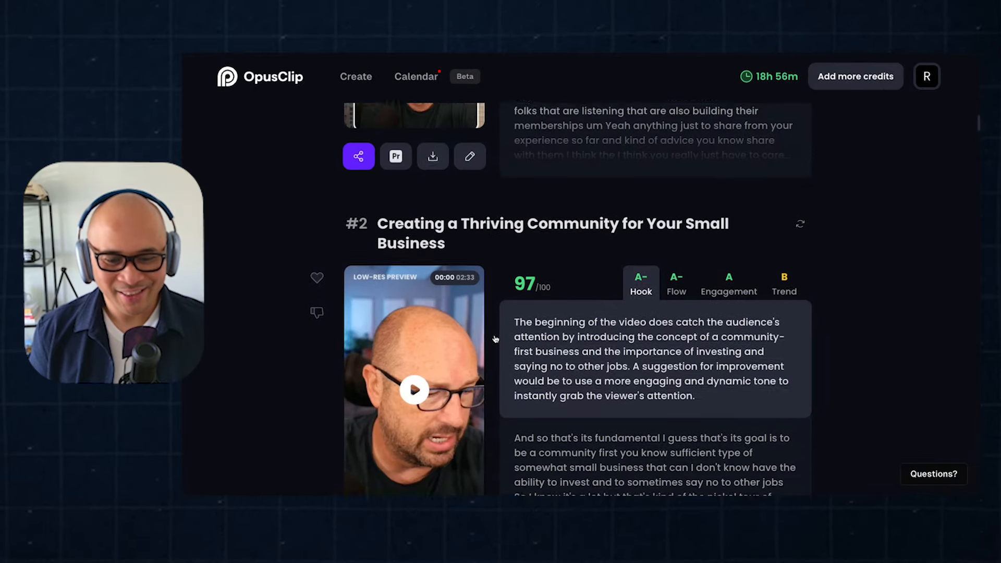
pyautogui.scroll(6, 495, 334)
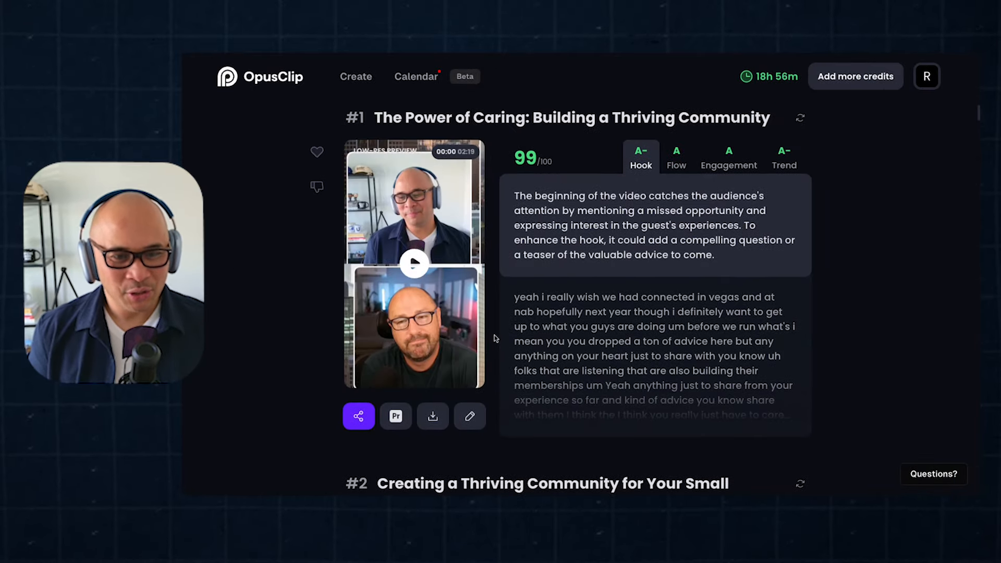
pyautogui.scroll(-1, 531, 361)
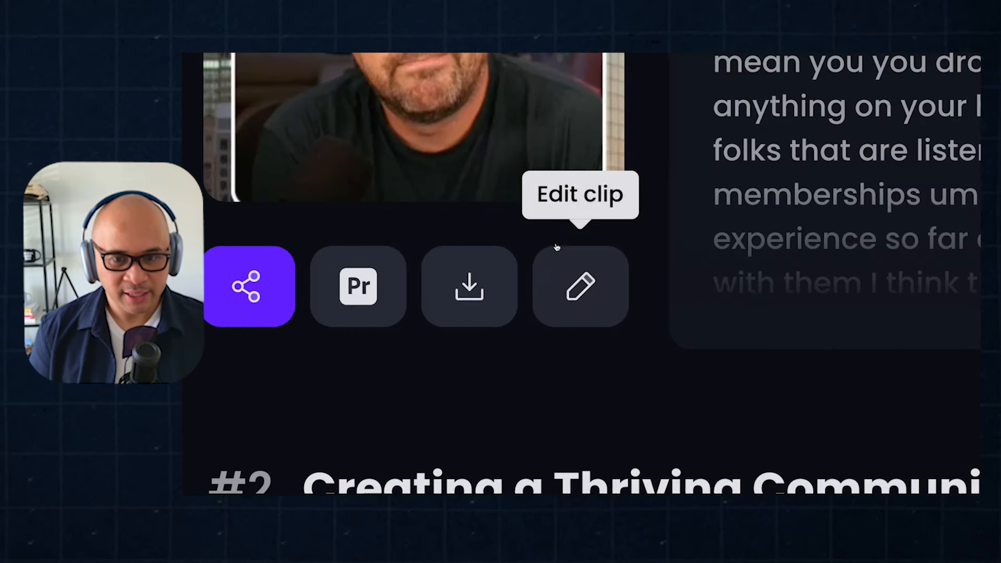
pyautogui.click(584, 292)
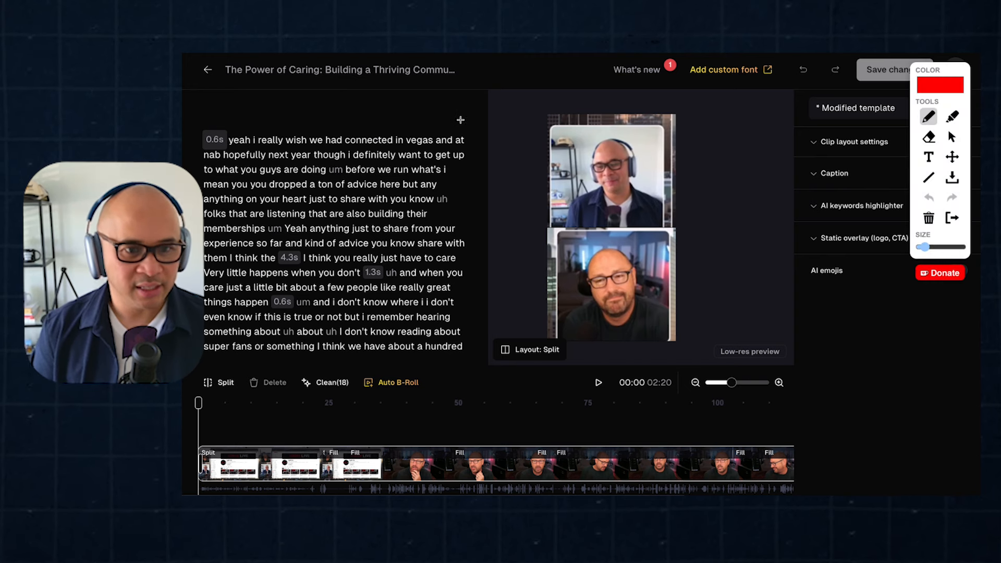
# - Outline the transcript, the video preview and the timeline with the red annotation pen, and exit the annotation tool
pyautogui.moveTo(461, 120)
pyautogui.mouseDown()
pyautogui.moveTo(202, 117)
pyautogui.moveTo(190, 172)
pyautogui.moveTo(320, 369)
pyautogui.moveTo(465, 368)
pyautogui.moveTo(477, 119)
pyautogui.mouseUp()
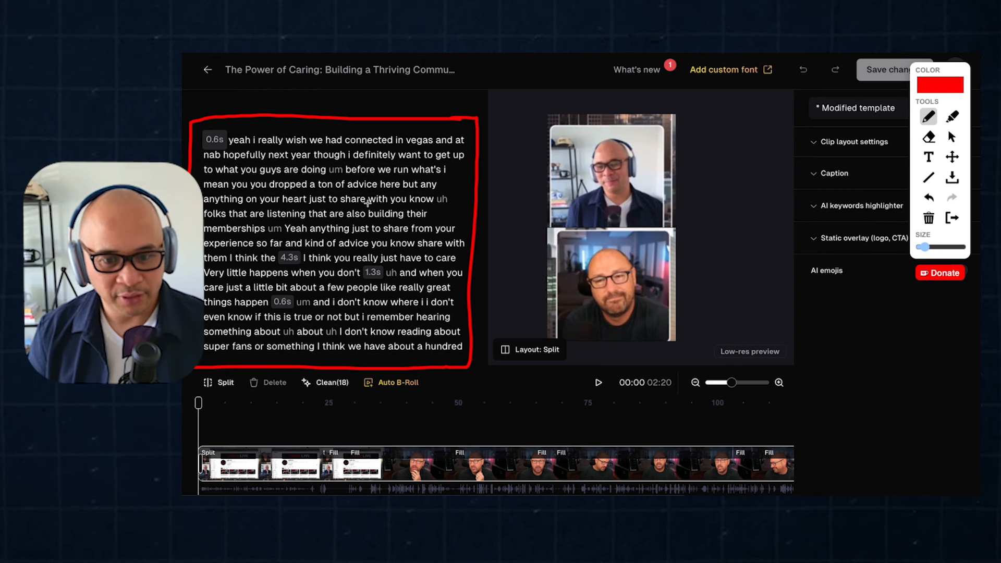
pyautogui.moveTo(745, 94)
pyautogui.mouseDown()
pyautogui.moveTo(573, 96)
pyautogui.moveTo(509, 145)
pyautogui.moveTo(508, 372)
pyautogui.moveTo(729, 370)
pyautogui.moveTo(713, 108)
pyautogui.mouseUp()
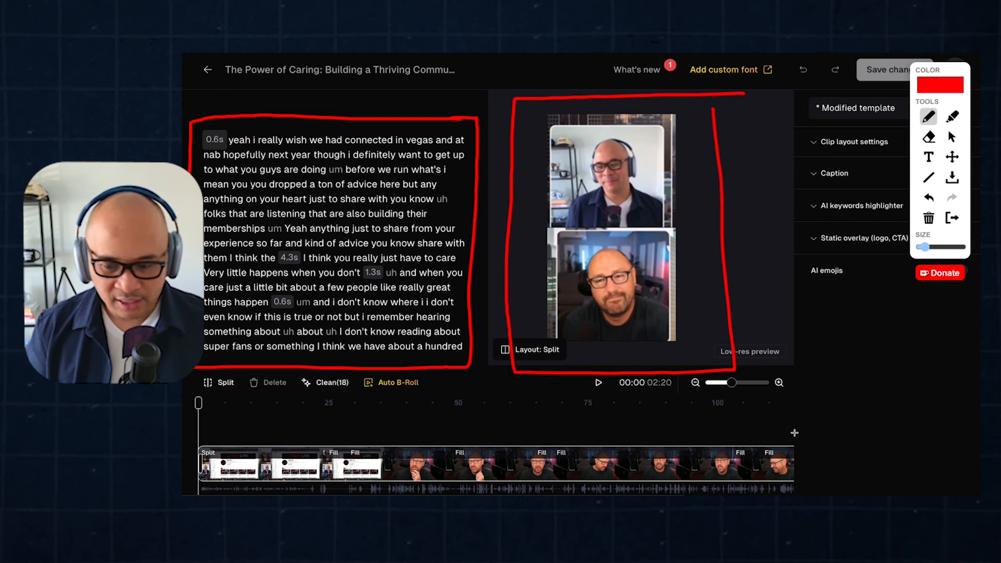
pyautogui.moveTo(795, 433)
pyautogui.mouseDown()
pyautogui.moveTo(205, 433)
pyautogui.moveTo(195, 436)
pyautogui.moveTo(194, 461)
pyautogui.moveTo(198, 495)
pyautogui.moveTo(819, 491)
pyautogui.moveTo(808, 432)
pyautogui.mouseUp()
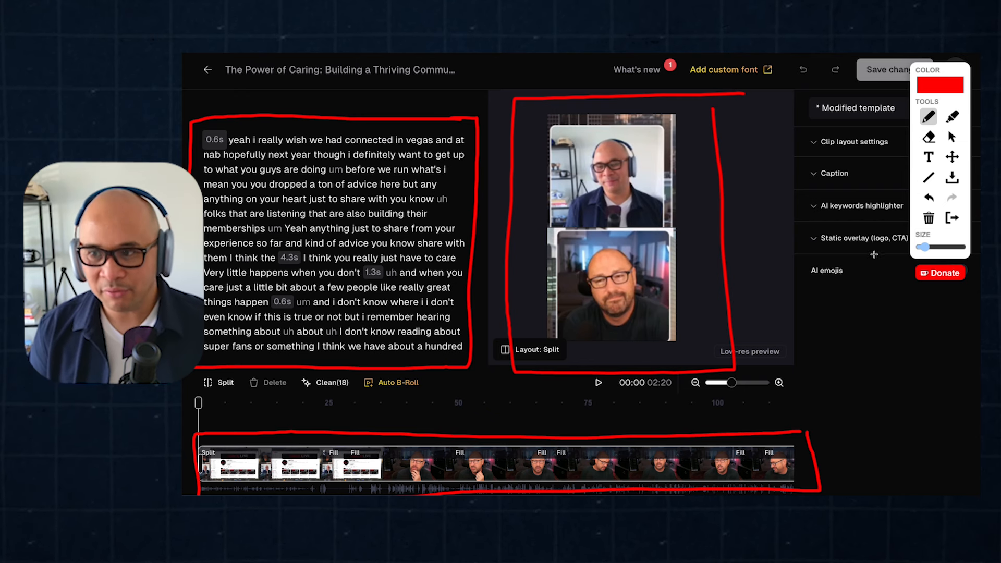
pyautogui.moveTo(943, 71); pyautogui.dragTo(618, 86)
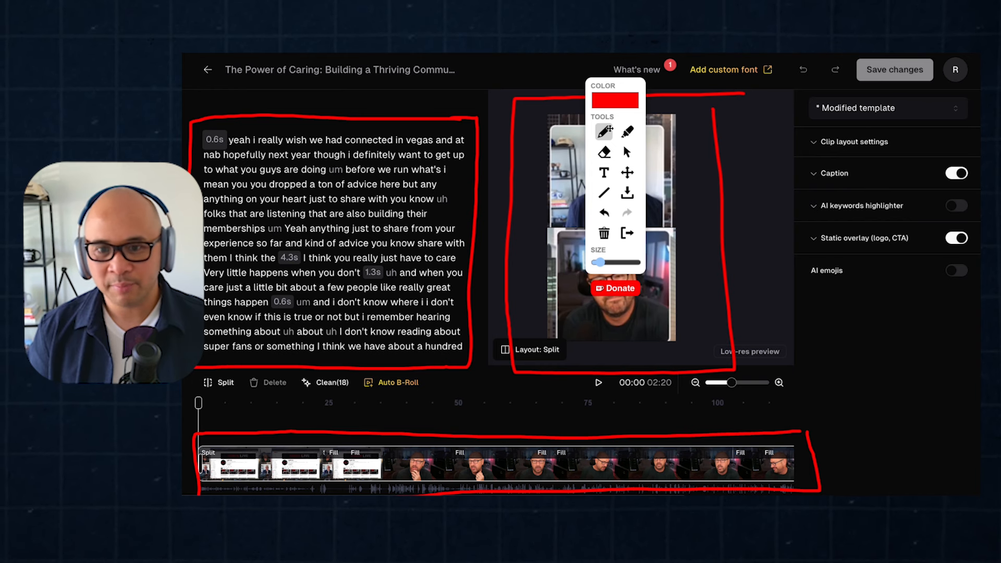
pyautogui.press('Escape')
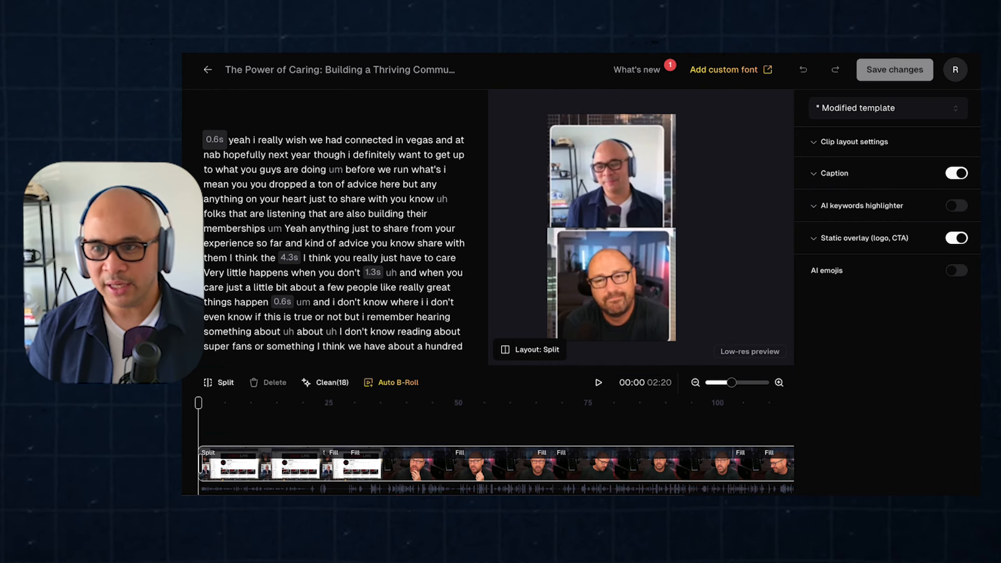
# - Restart the annotation tool, move its palette off the template, caption and overlay settings, and outline those settings in red
pyautogui.click(853, 51)
pyautogui.moveTo(950, 72); pyautogui.dragTo(659, 96)
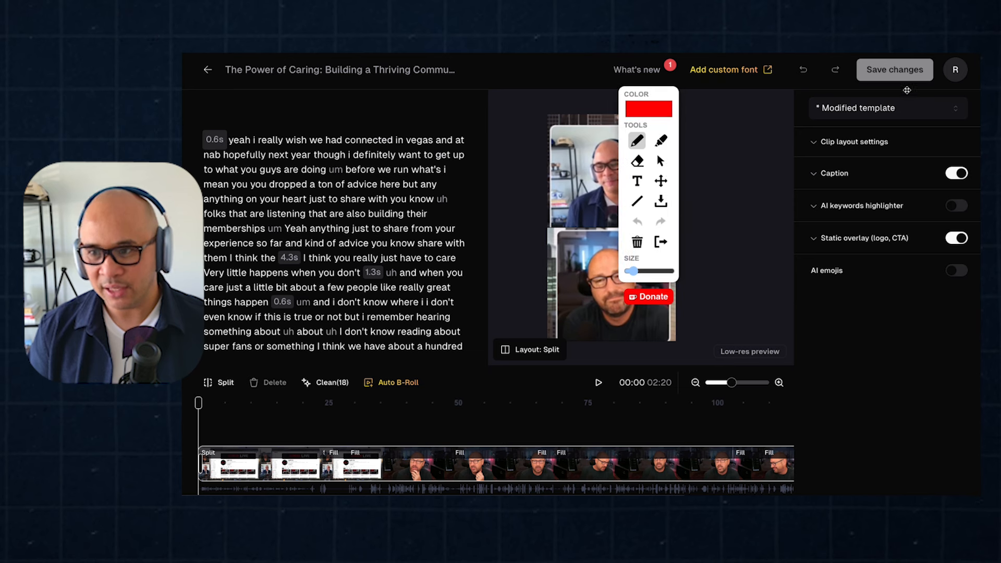
pyautogui.moveTo(969, 306)
pyautogui.mouseDown()
pyautogui.moveTo(871, 314)
pyautogui.moveTo(767, 293)
pyautogui.moveTo(775, 101)
pyautogui.moveTo(977, 100)
pyautogui.moveTo(967, 300)
pyautogui.mouseUp()
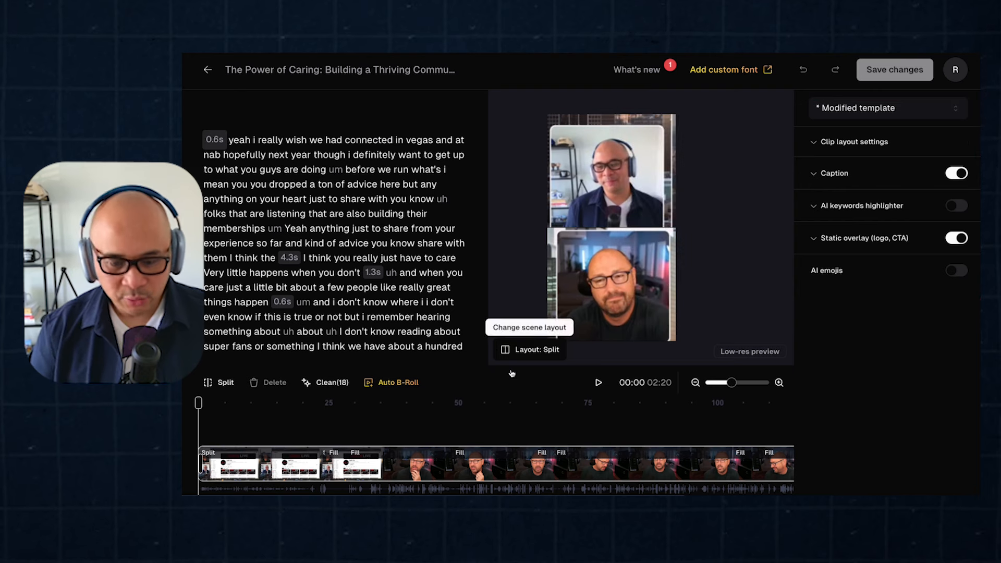
# - Play the clip to 00:15, and outline the Split, Delete, Clean and Auto B-Roll tools in red with an arrow before exiting annotation
pyautogui.click(596, 384)
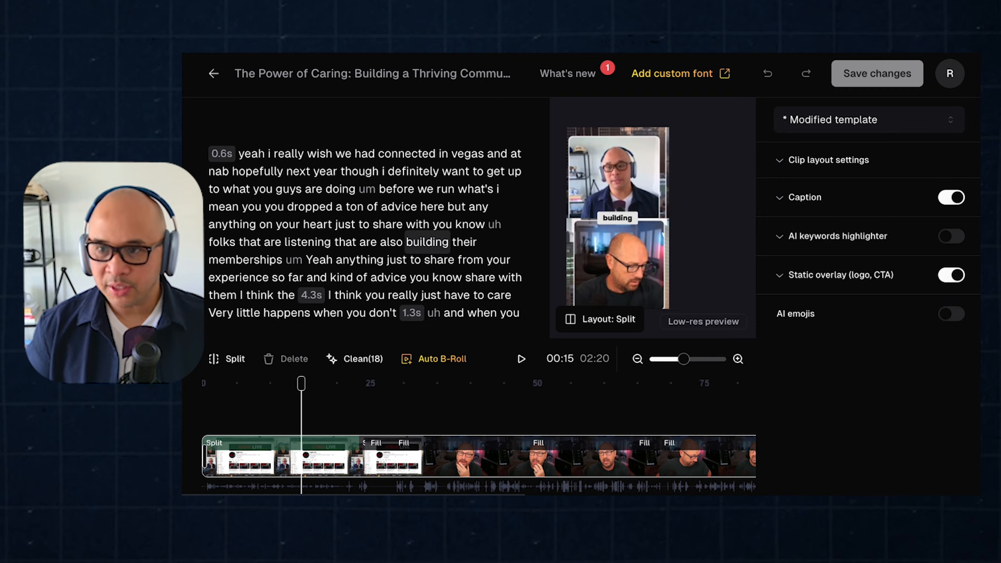
pyautogui.hotkey('alt', 'm')
pyautogui.moveTo(469, 341)
pyautogui.mouseDown()
pyautogui.moveTo(206, 345)
pyautogui.moveTo(283, 372)
pyautogui.moveTo(431, 375)
pyautogui.moveTo(459, 340)
pyautogui.moveTo(472, 341)
pyautogui.mouseUp()
pyautogui.moveTo(520, 327)
pyautogui.mouseDown()
pyautogui.moveTo(491, 346)
pyautogui.moveTo(510, 349)
pyautogui.mouseUp()
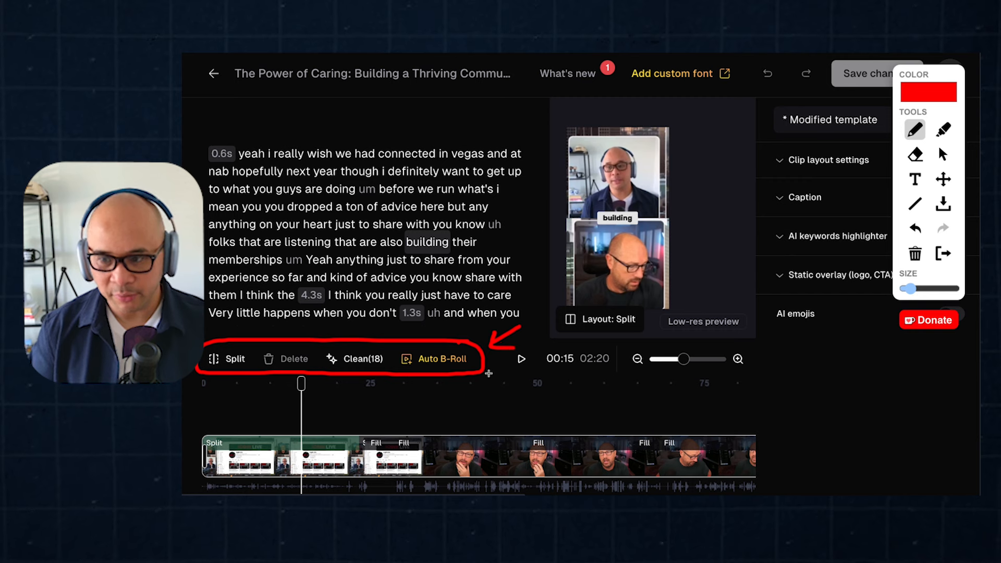
pyautogui.hotkey('alt', 'm')
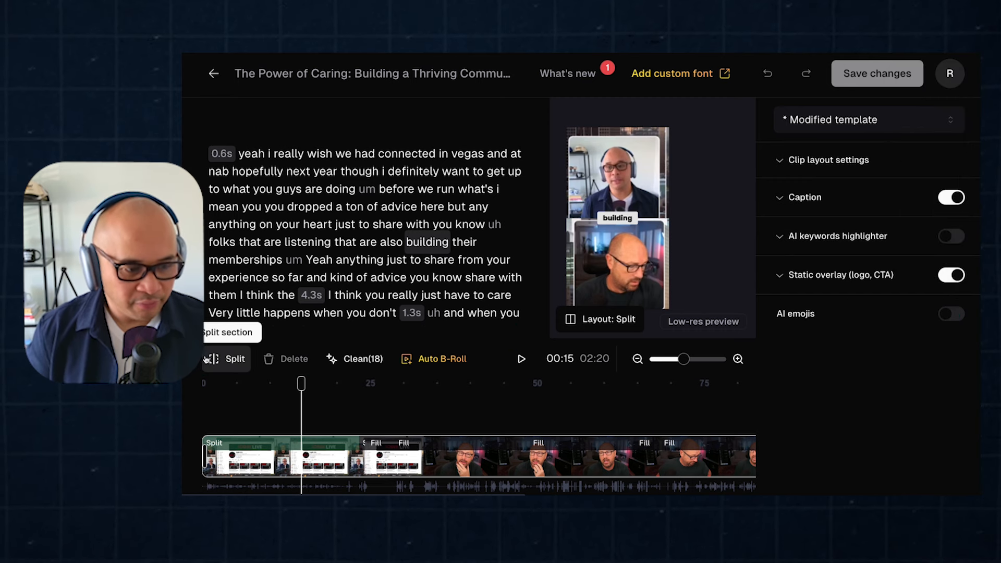
# - Split the clip at 00:05, just before "definitely", and delete the opening section
pyautogui.moveTo(301, 385); pyautogui.dragTo(232, 386)
pyautogui.click(231, 360)
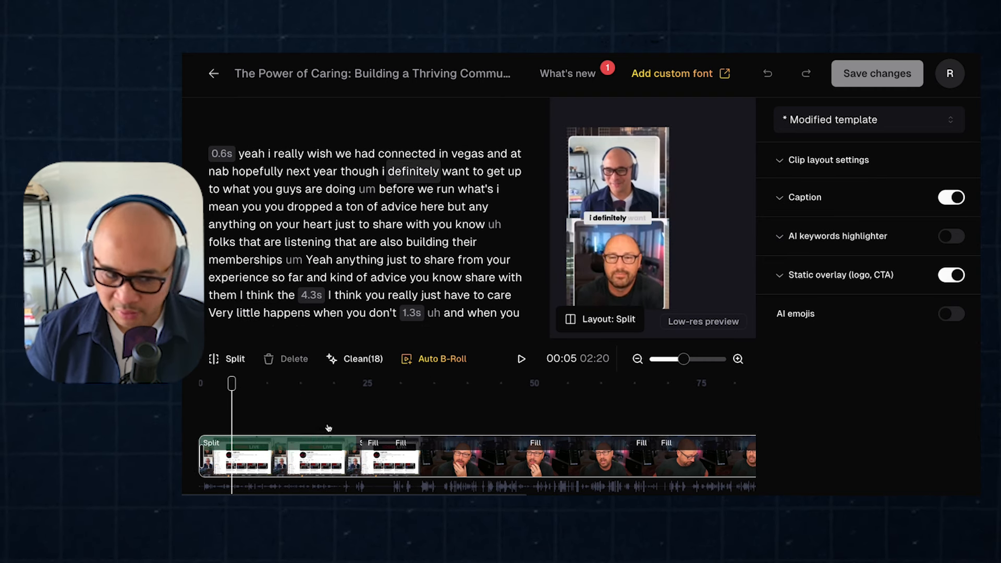
pyautogui.click(230, 361)
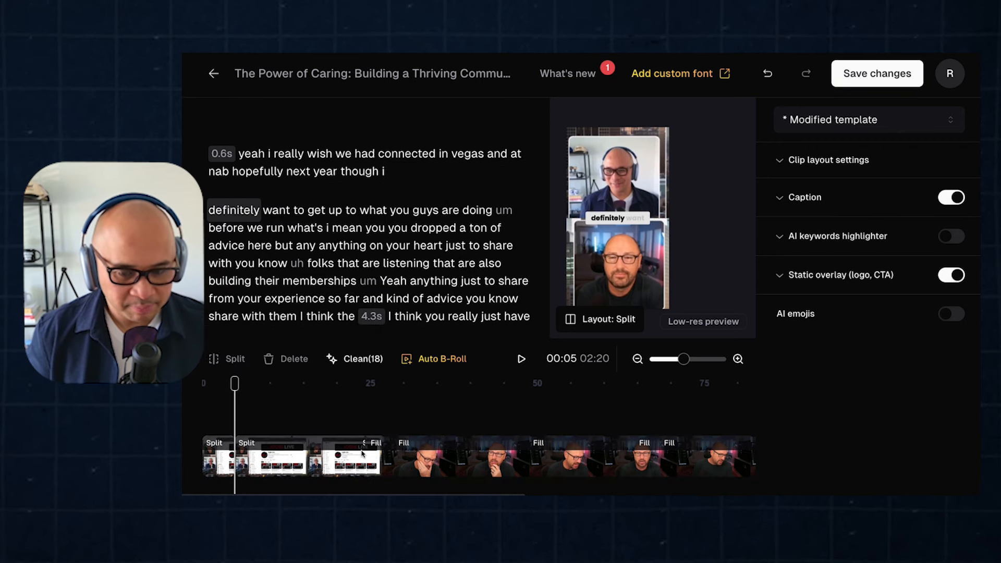
pyautogui.click(216, 459)
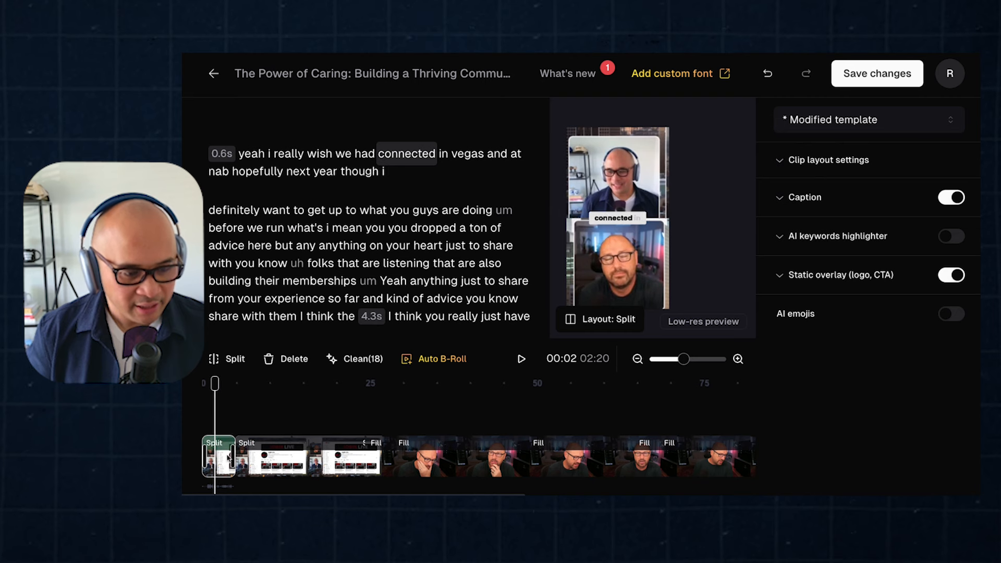
pyautogui.click(281, 366)
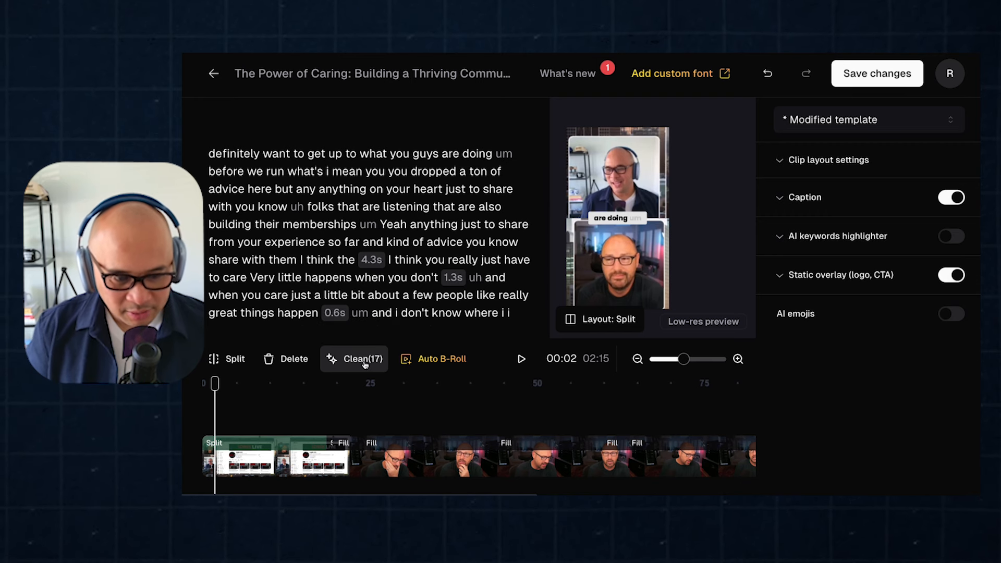
# - Remove all detected filler words and pauses from the clip, and look through the cleaned transcript
pyautogui.click(364, 360)
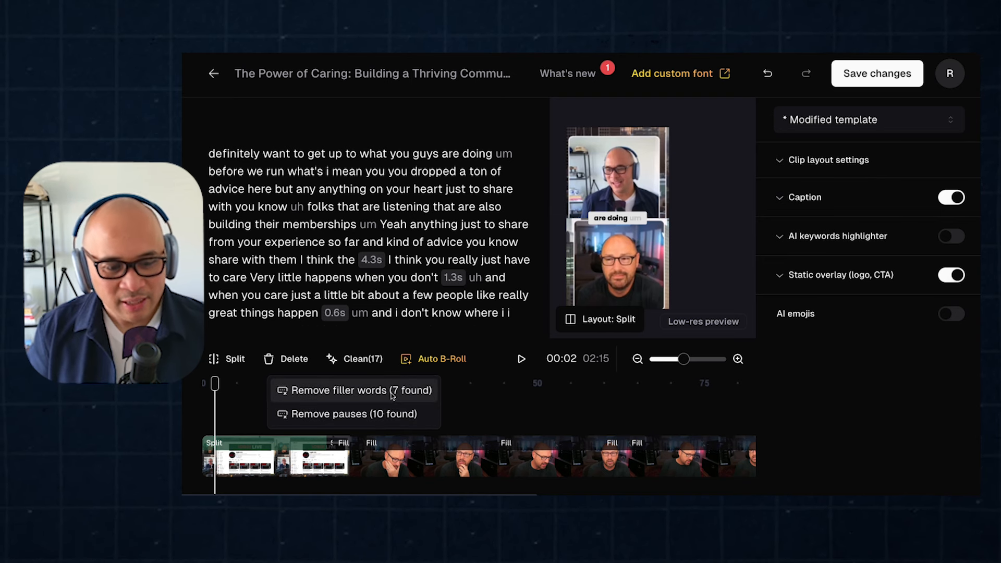
pyautogui.click(435, 397)
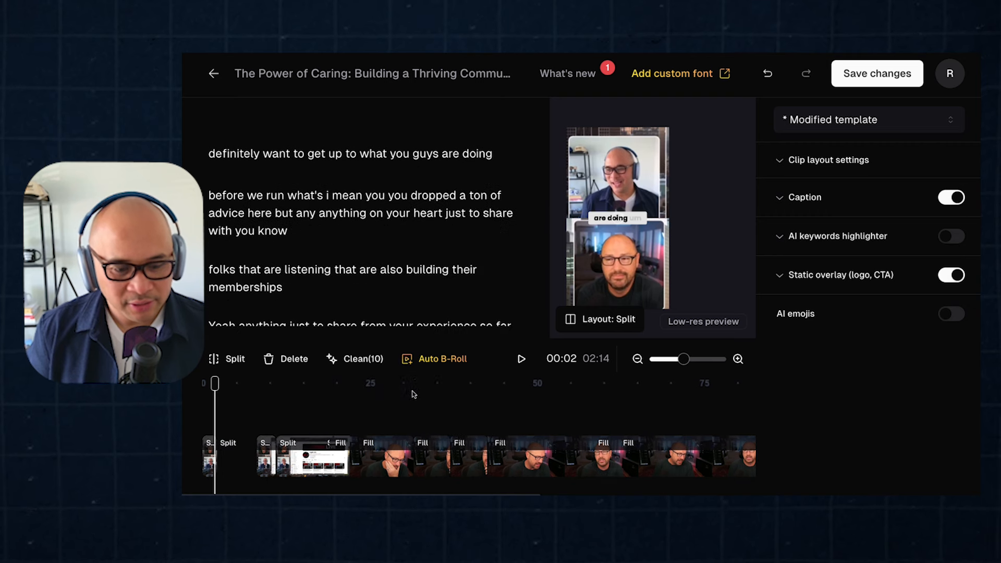
pyautogui.click(372, 366)
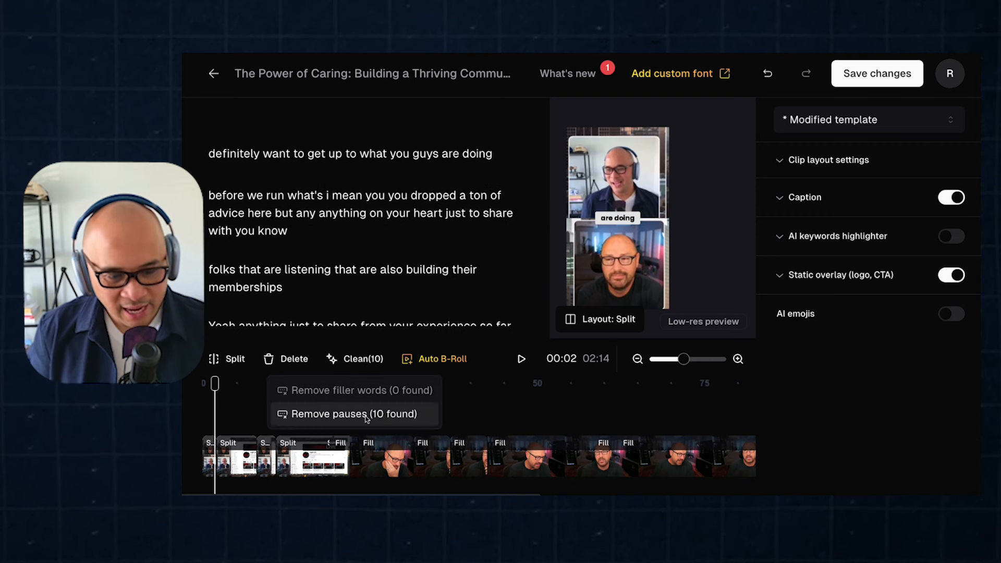
pyautogui.click(394, 416)
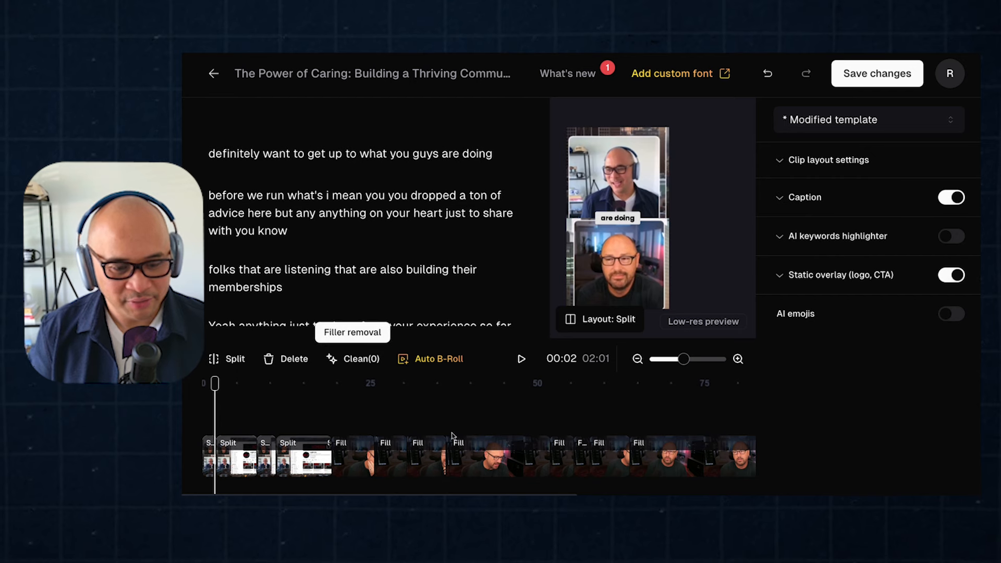
pyautogui.scroll(-5, 371, 239)
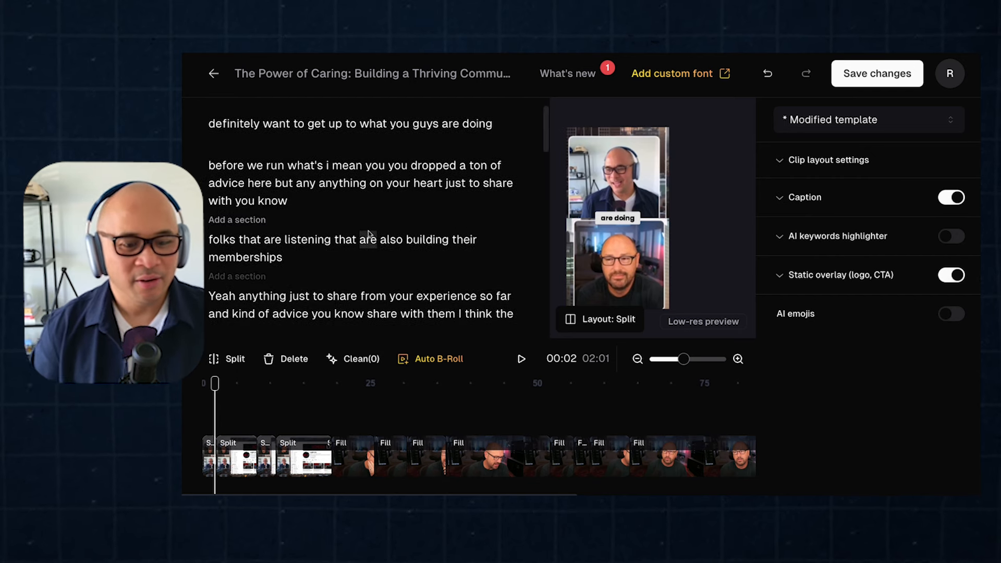
pyautogui.scroll(-2, 370, 235)
pyautogui.scroll(7, 370, 235)
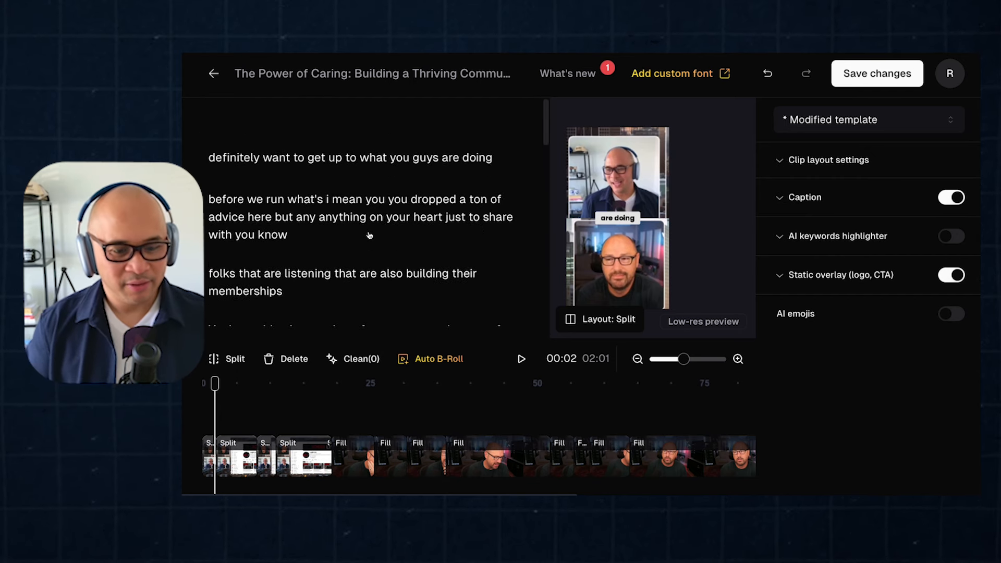
# - Automatically add AI generated B-Roll to the clip and dismiss the editor updates window
pyautogui.click(432, 359)
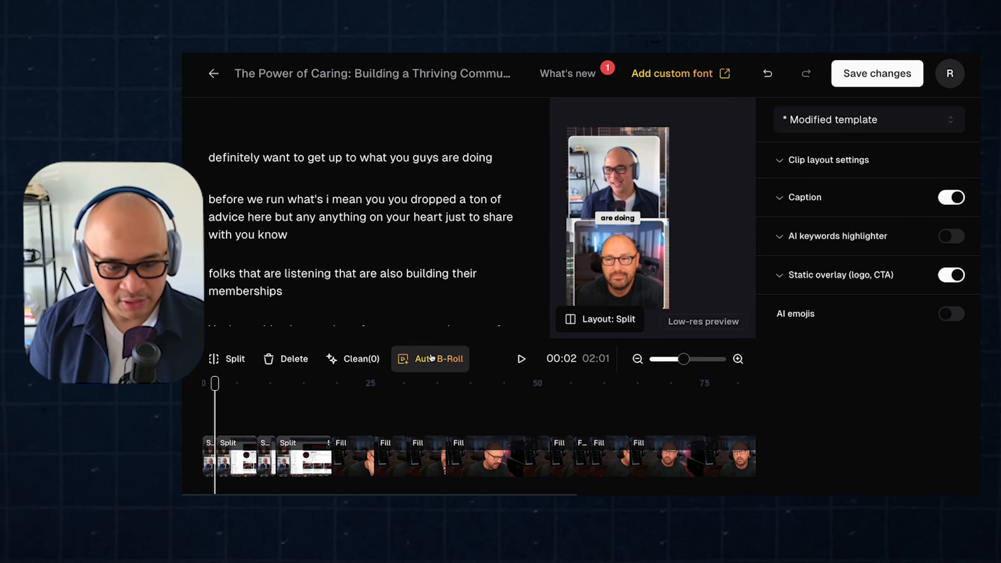
pyautogui.click(432, 359)
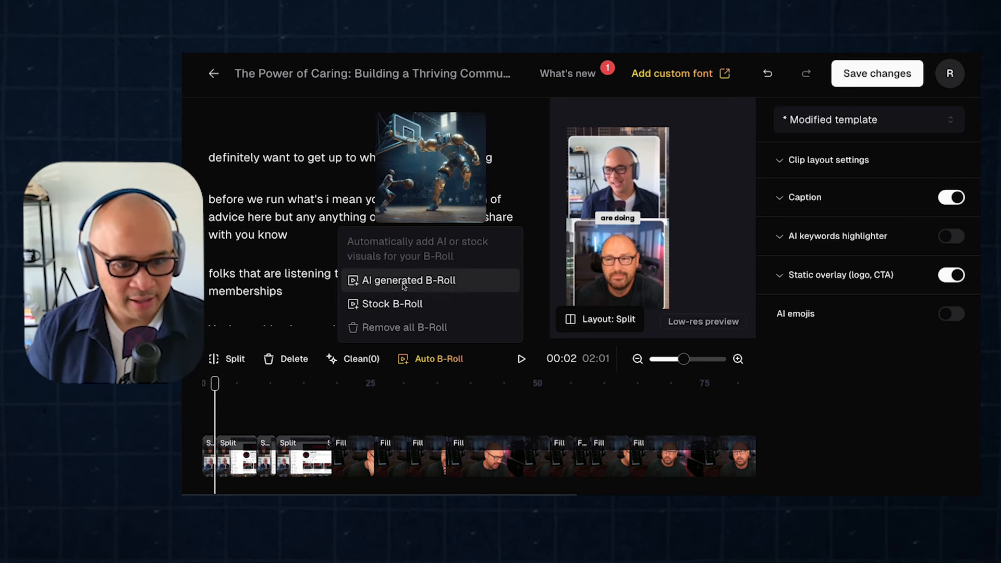
pyautogui.click(403, 281)
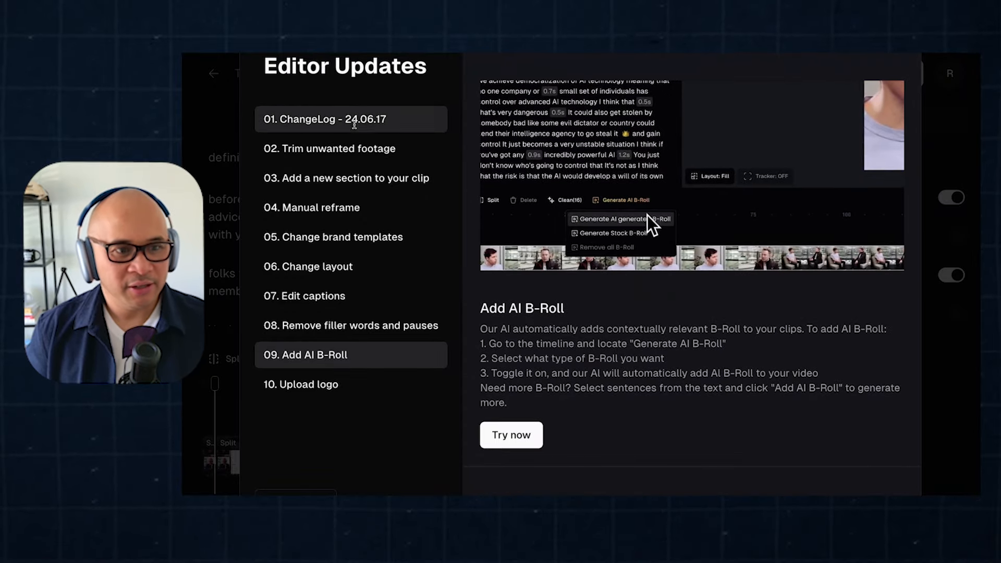
pyautogui.press('Escape')
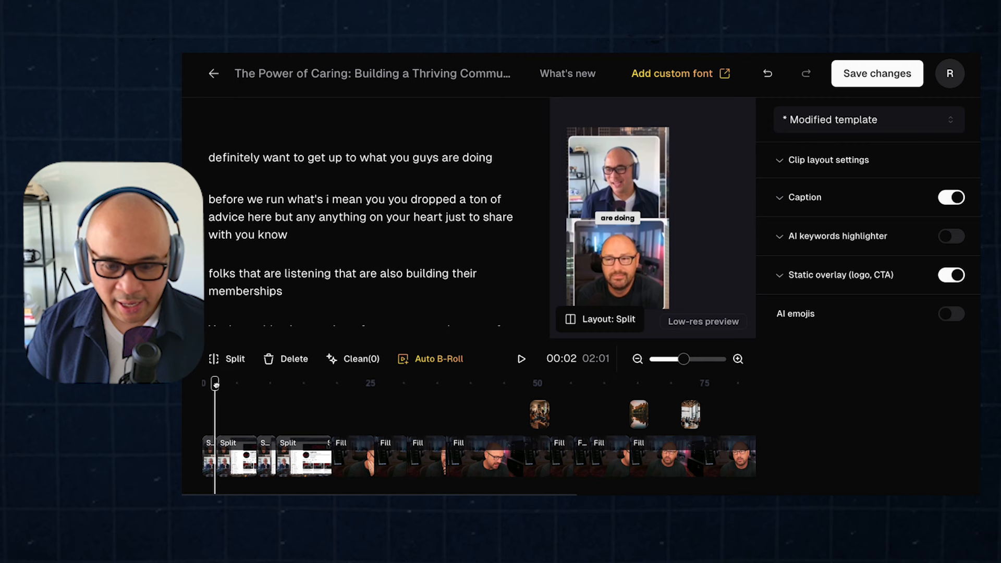
# - Move the playhead to 00:45 and 00:58 around the first B-Roll, and open the details of the first and second B-Roll visuals
pyautogui.moveTo(216, 385); pyautogui.dragTo(516, 402)
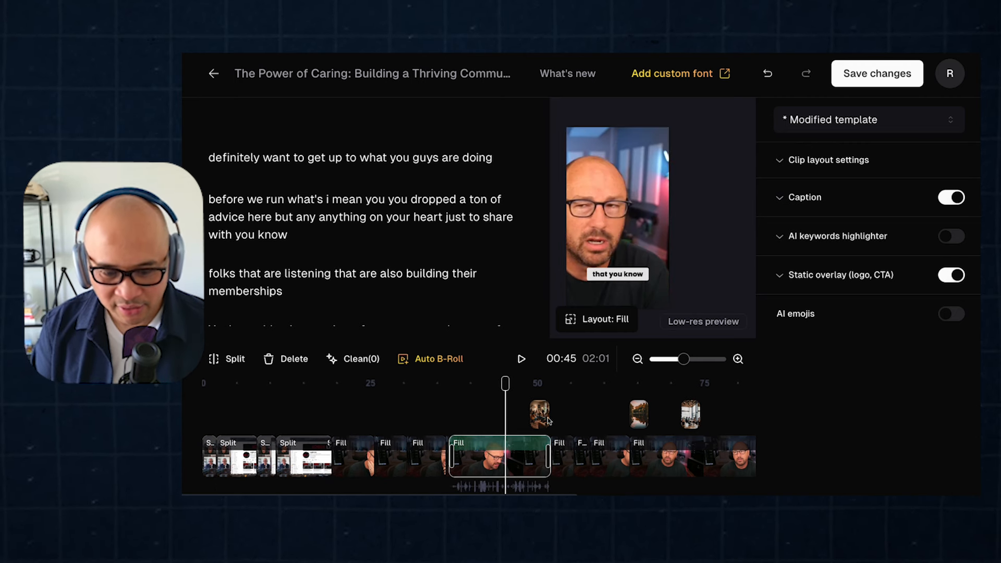
pyautogui.click(589, 417)
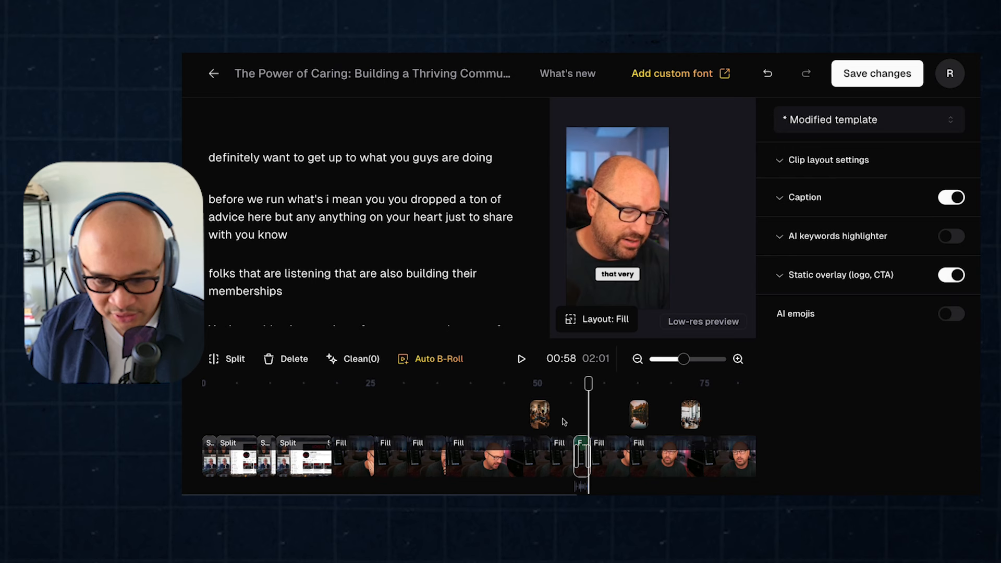
pyautogui.click(535, 413)
pyautogui.click(638, 411)
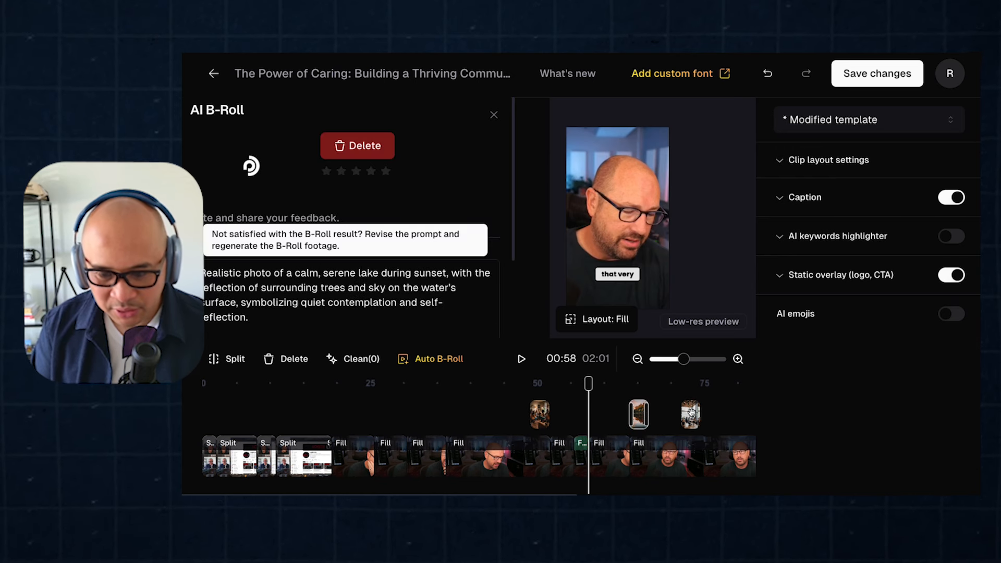
# - Open the third B-Roll's details and play the clip from 00:49 and through the first and second B-Roll visuals
pyautogui.click(691, 412)
pyautogui.moveTo(589, 385); pyautogui.dragTo(523, 388)
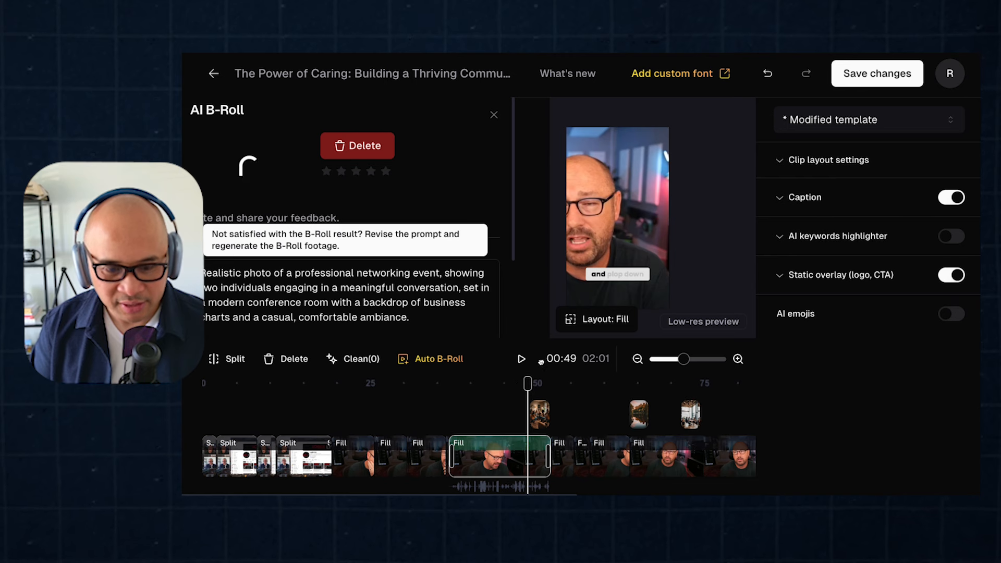
pyautogui.click(521, 359)
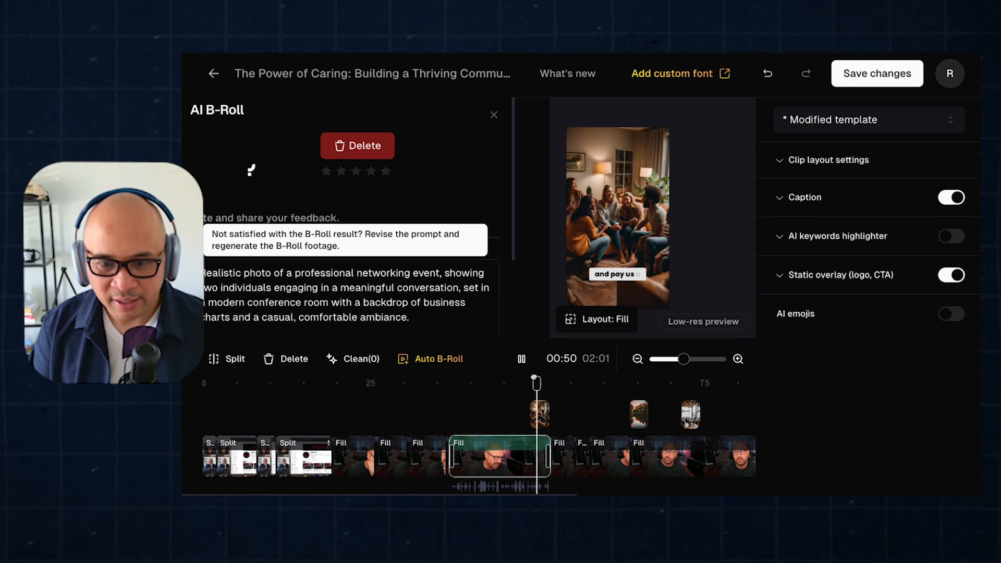
pyautogui.click(621, 392)
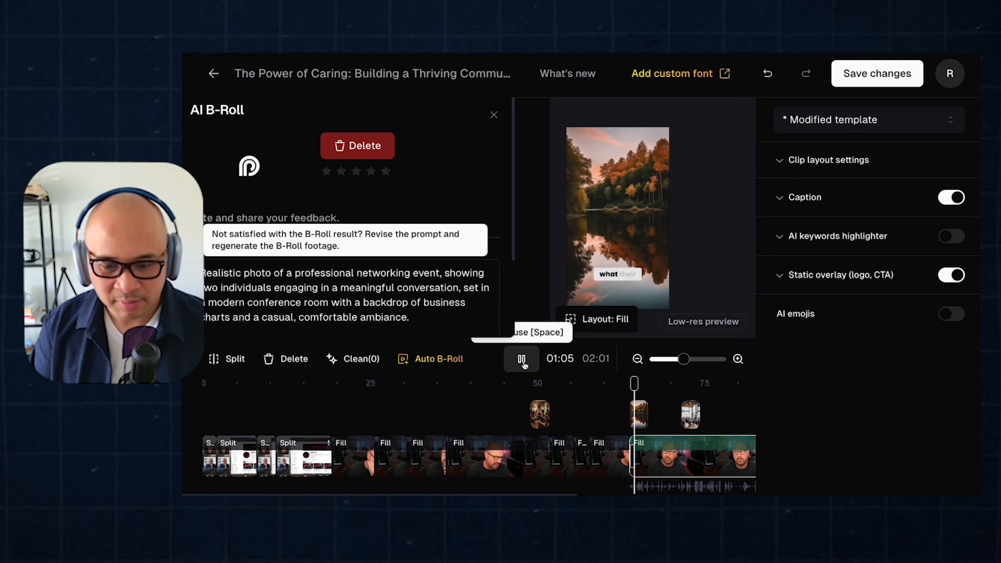
pyautogui.click(523, 360)
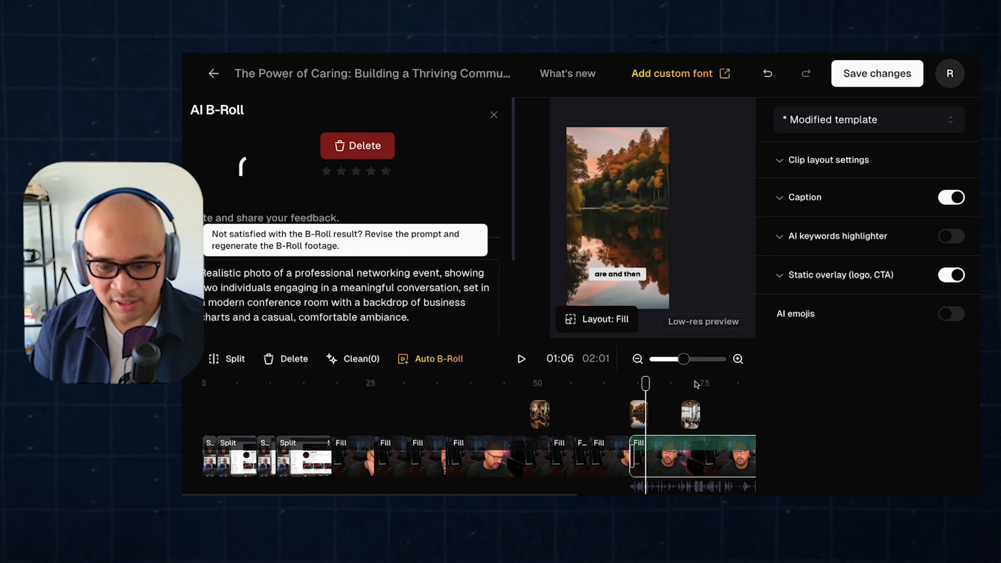
# - Play the clip through the third B-Roll visual, pause at 01:14 and rate the B-Roll result three stars
pyautogui.click(681, 396)
pyautogui.click(522, 359)
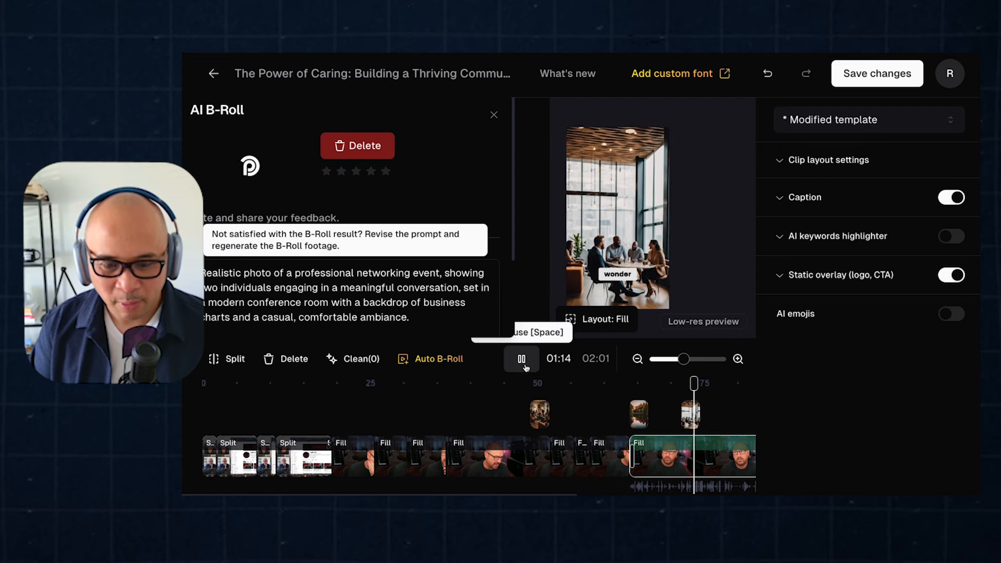
pyautogui.click(522, 360)
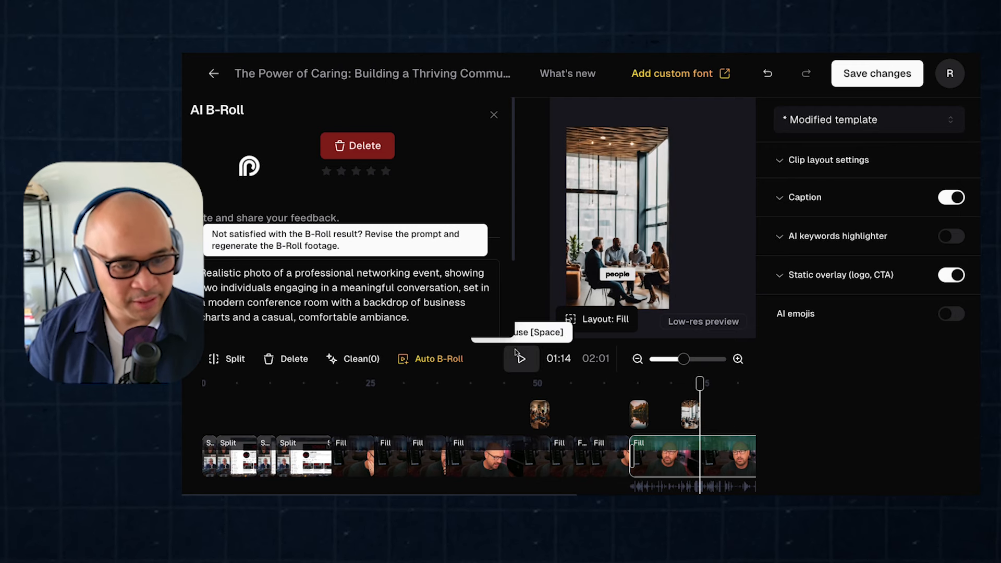
pyautogui.scroll(-1, 364, 309)
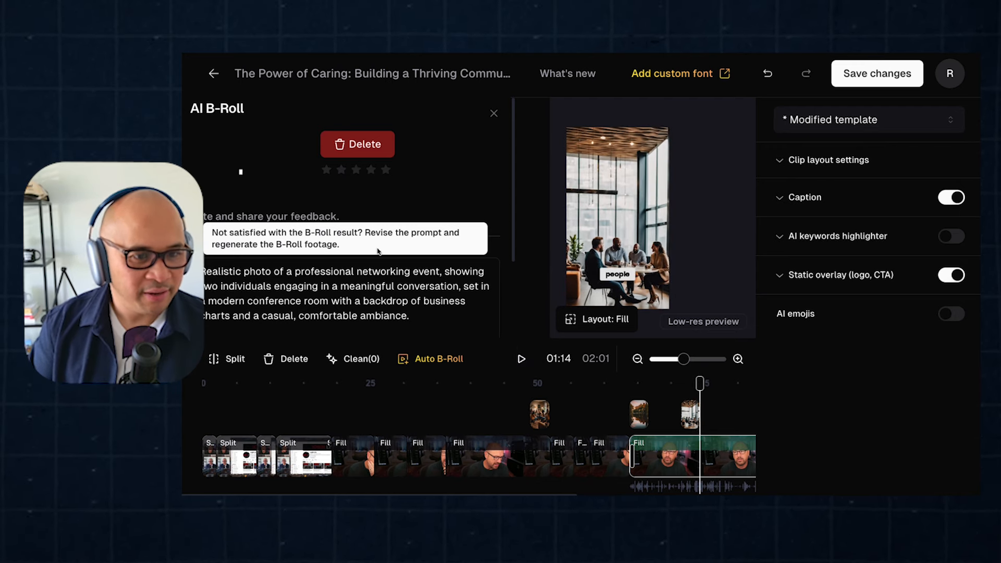
pyautogui.click(356, 170)
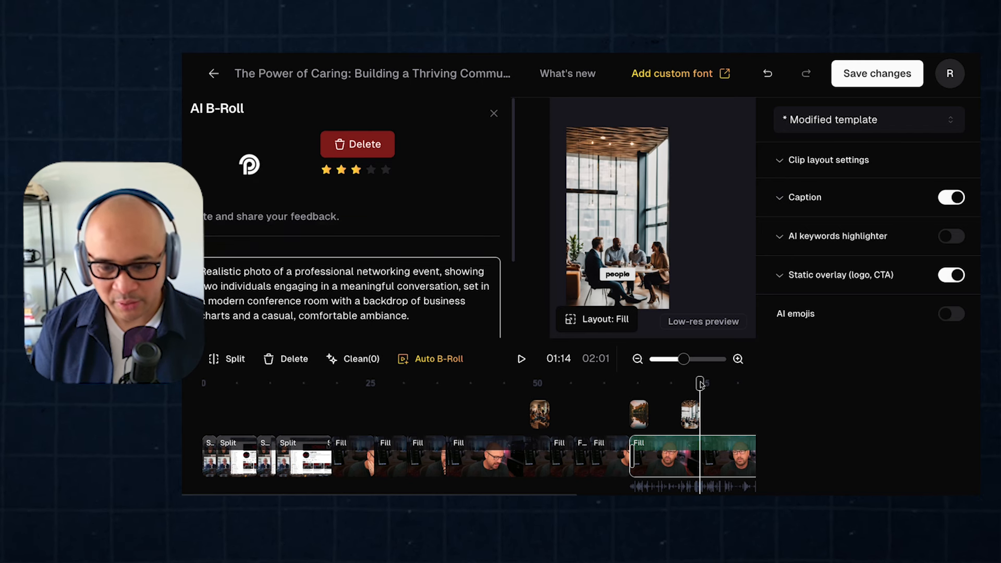
# - Replace the second B-Roll's prompt with "show me a office setting with people working with their computers"
pyautogui.moveTo(701, 384); pyautogui.dragTo(626, 385)
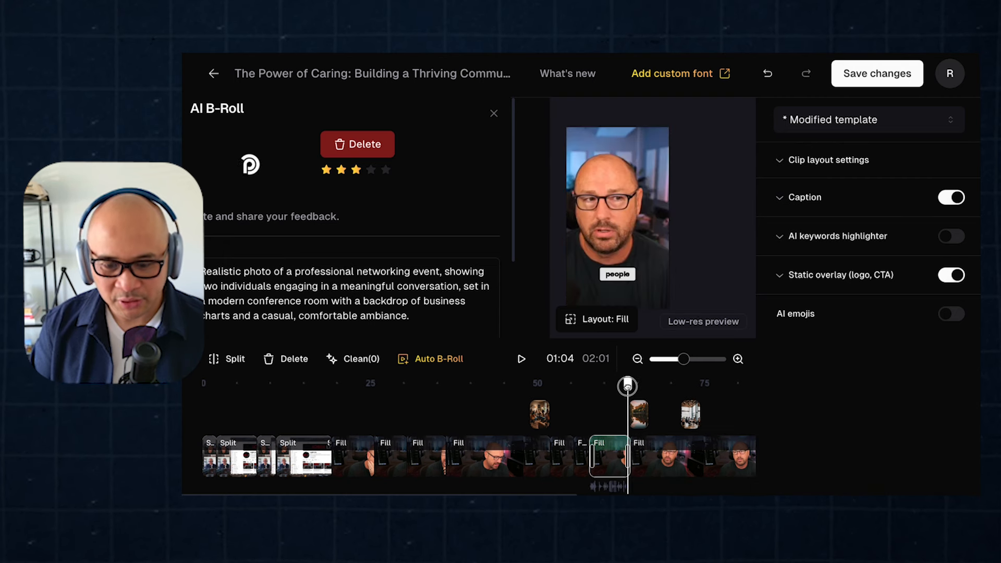
pyautogui.click(639, 412)
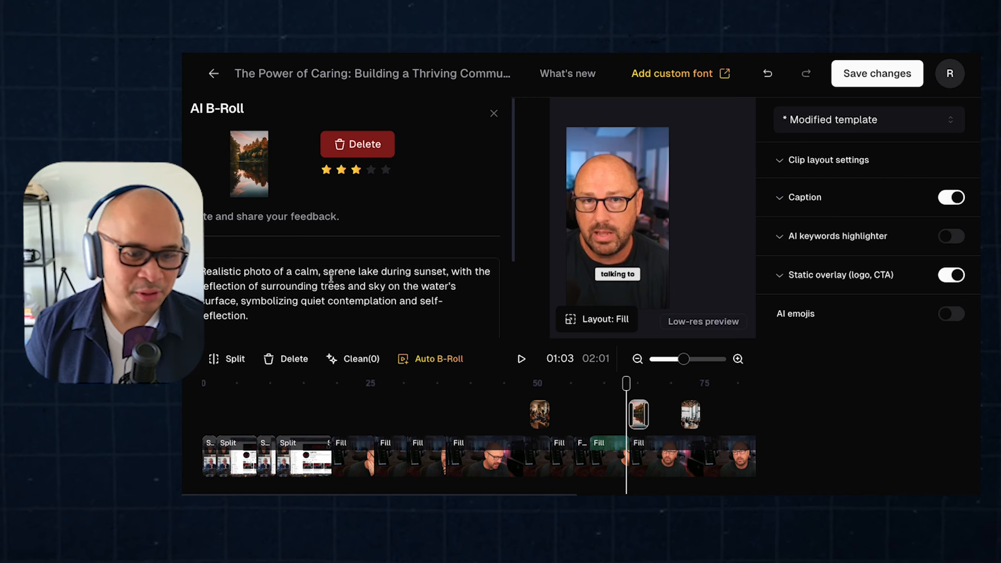
pyautogui.tripleClick(313, 278)
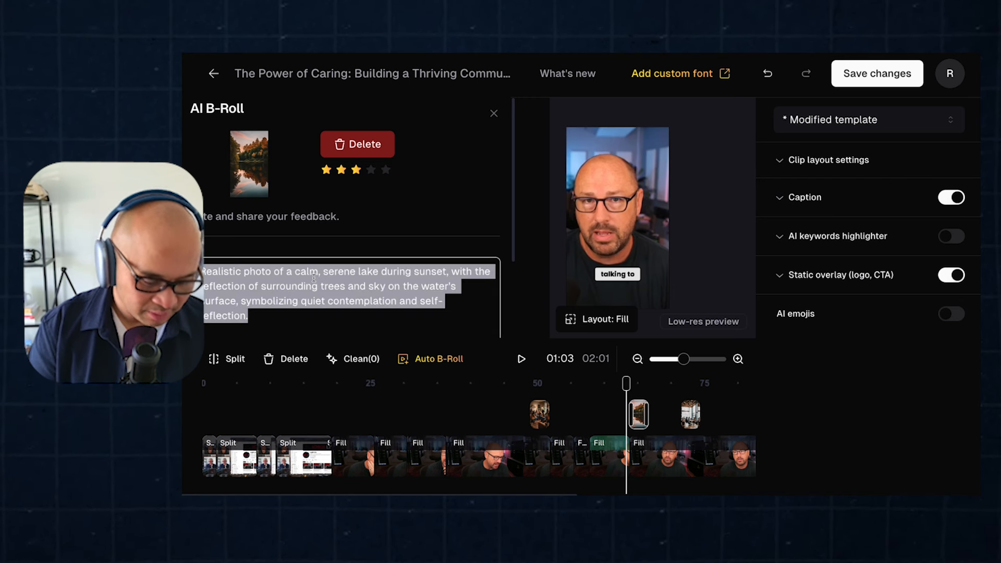
pyautogui.write('show')
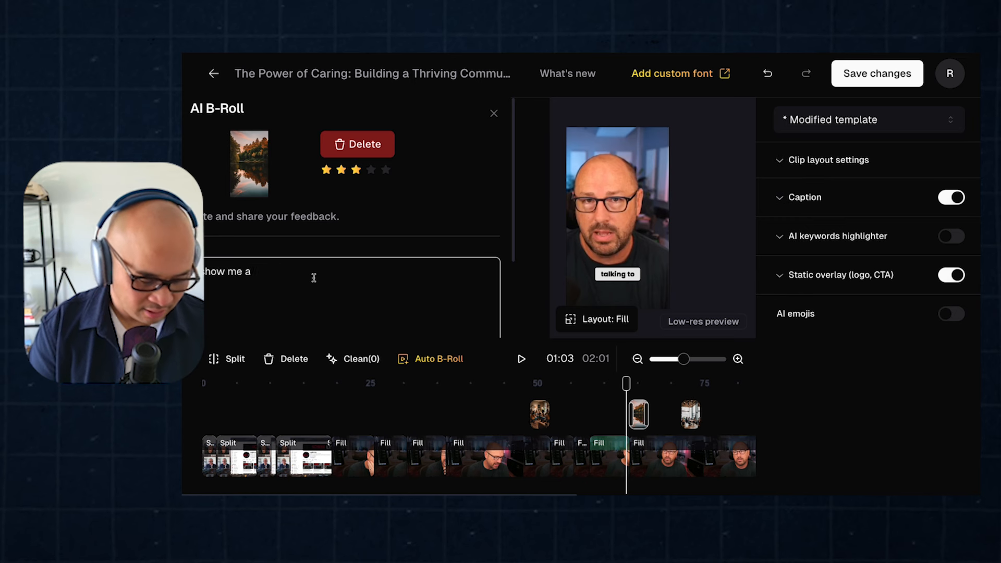
pyautogui.write(' me a office setting ')
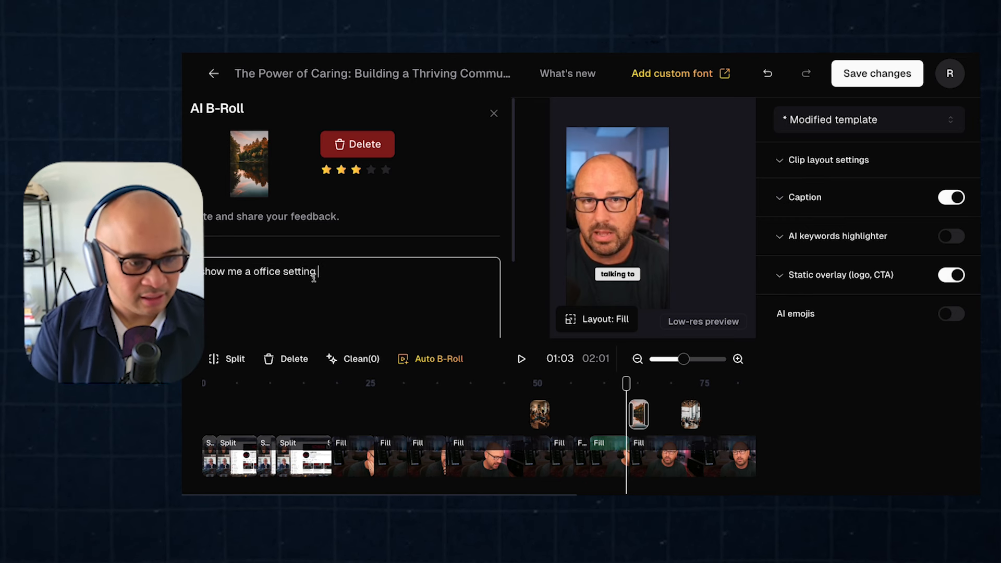
pyautogui.write('with peple ha')
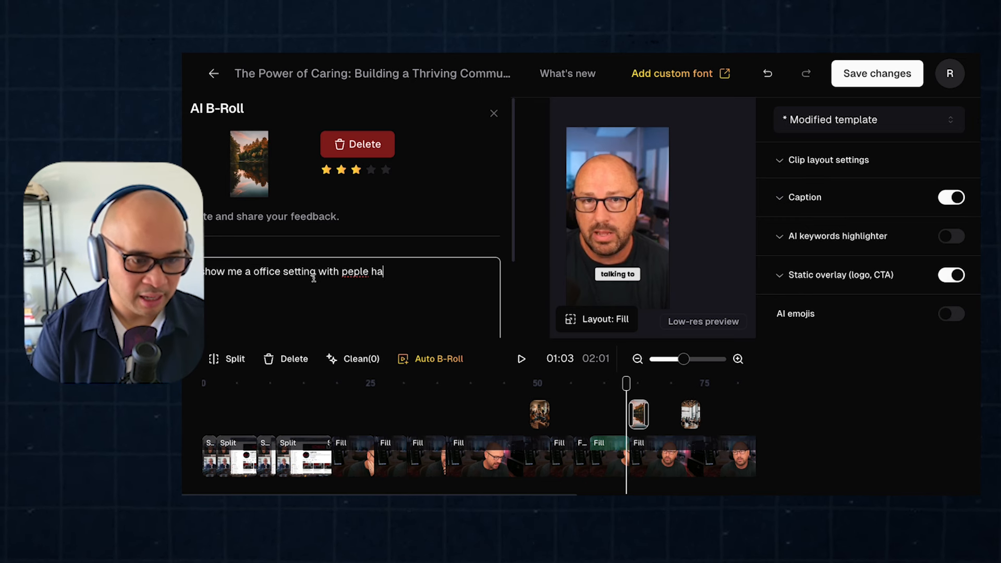
pyautogui.press('BackSpace')
pyautogui.press('BackSpace')
pyautogui.press('BackSpace')
pyautogui.press('BackSpace')
pyautogui.press('BackSpace')
pyautogui.press('BackSpace')
pyautogui.write('ople work')
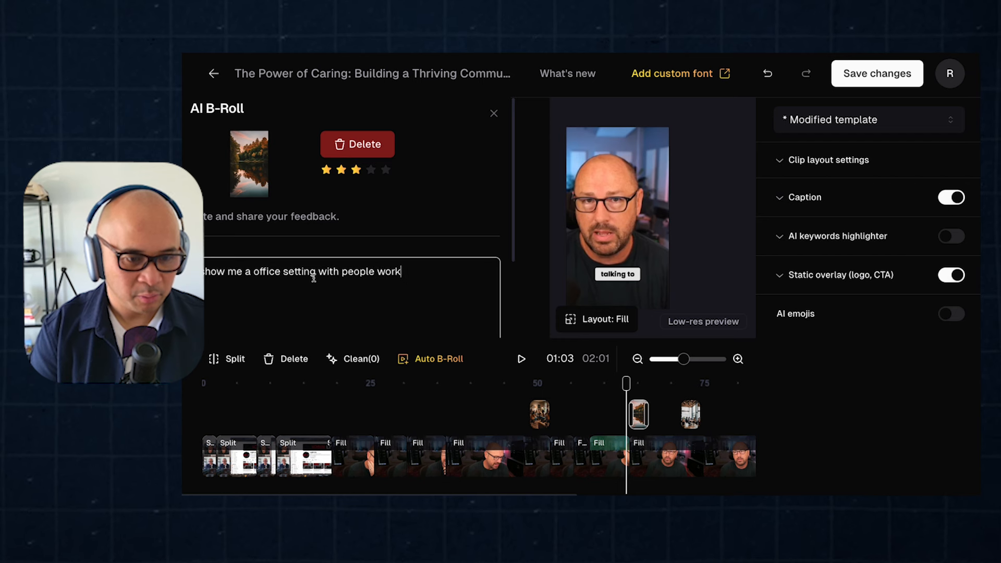
pyautogui.write('ing onith their')
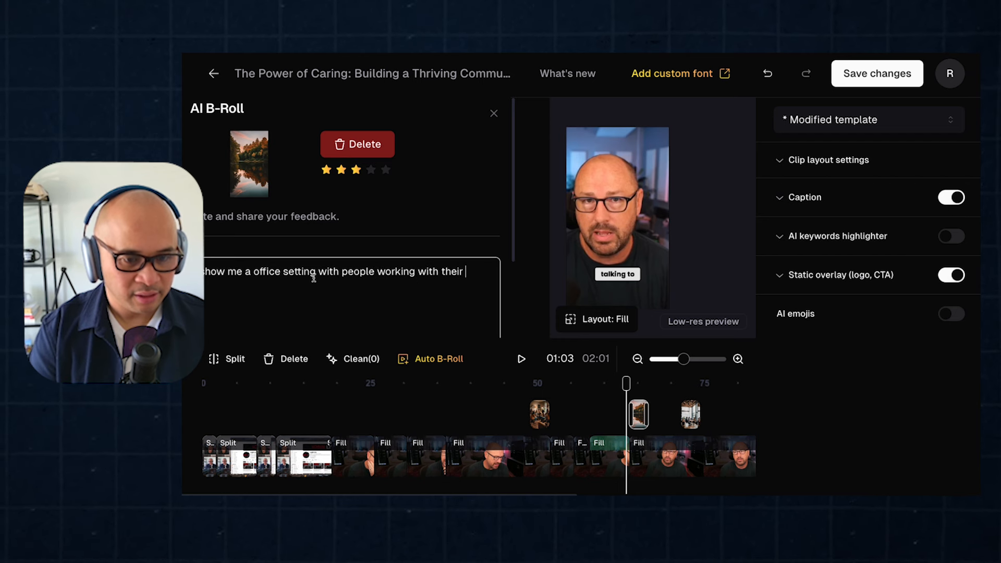
pyautogui.write(' computer')
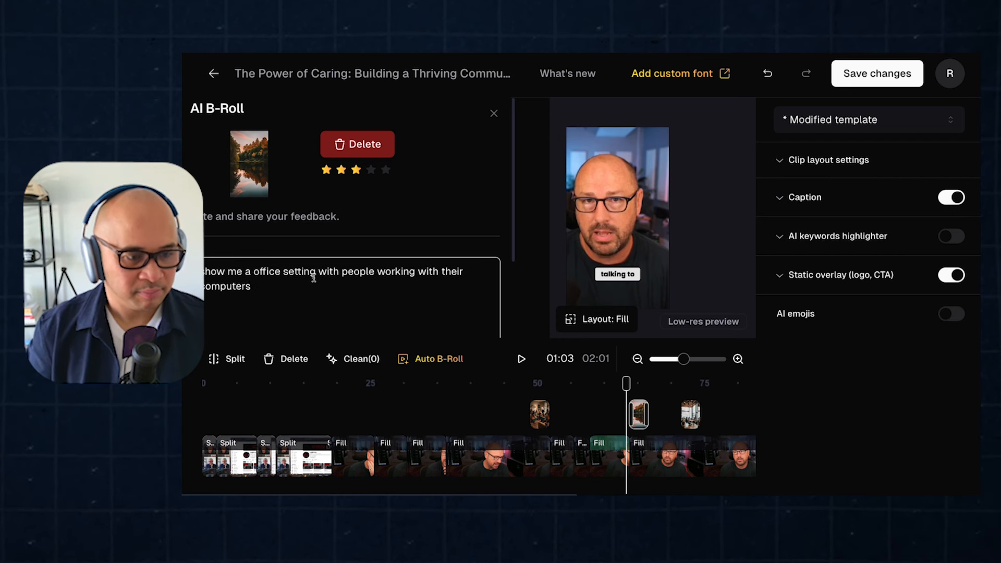
pyautogui.write('s')
# - Regenerate the second B-Roll as photo-realistic footage and apply the second generated office image
pyautogui.scroll(-3, 314, 278)
pyautogui.click(360, 306)
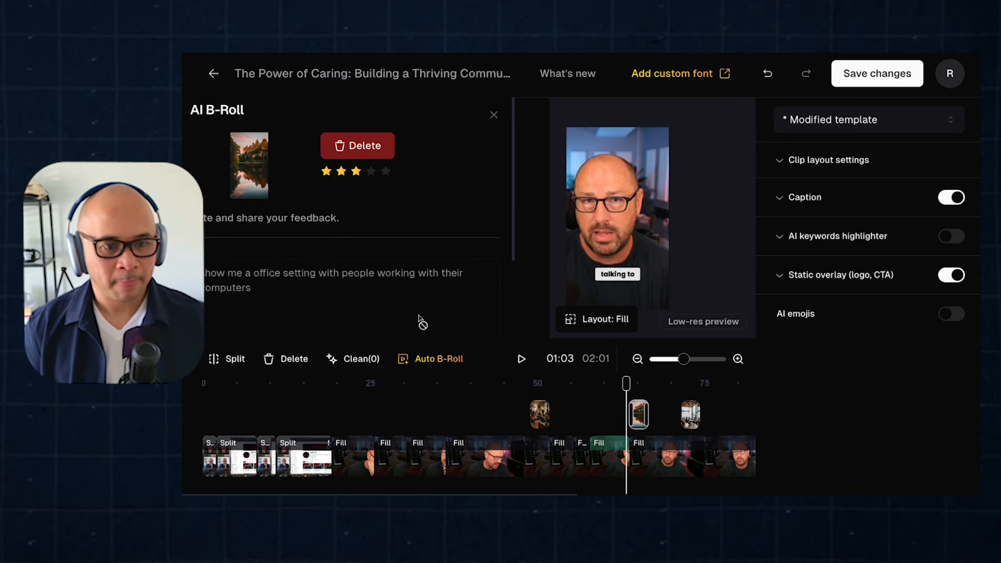
pyautogui.scroll(-5, 333, 297)
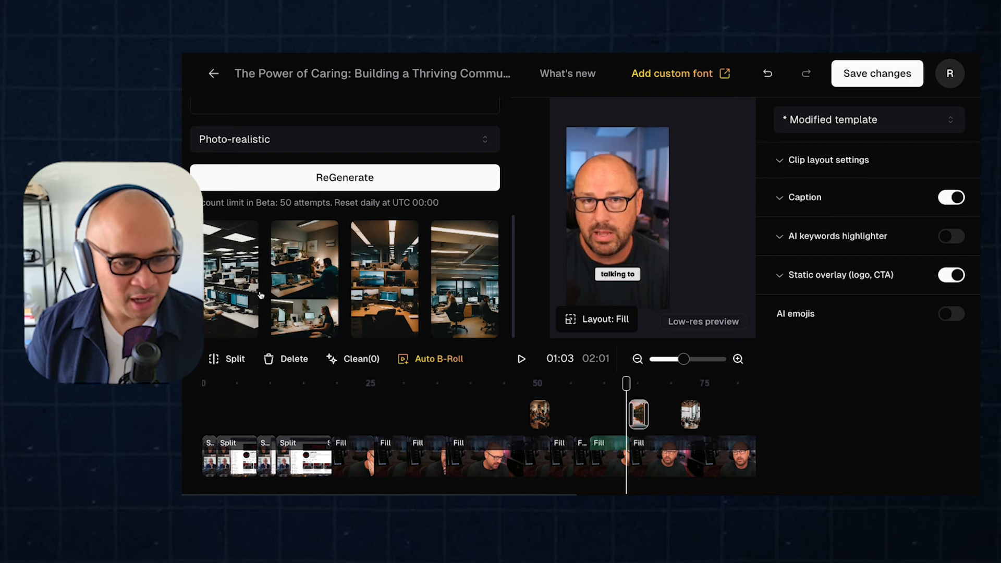
pyautogui.click(301, 293)
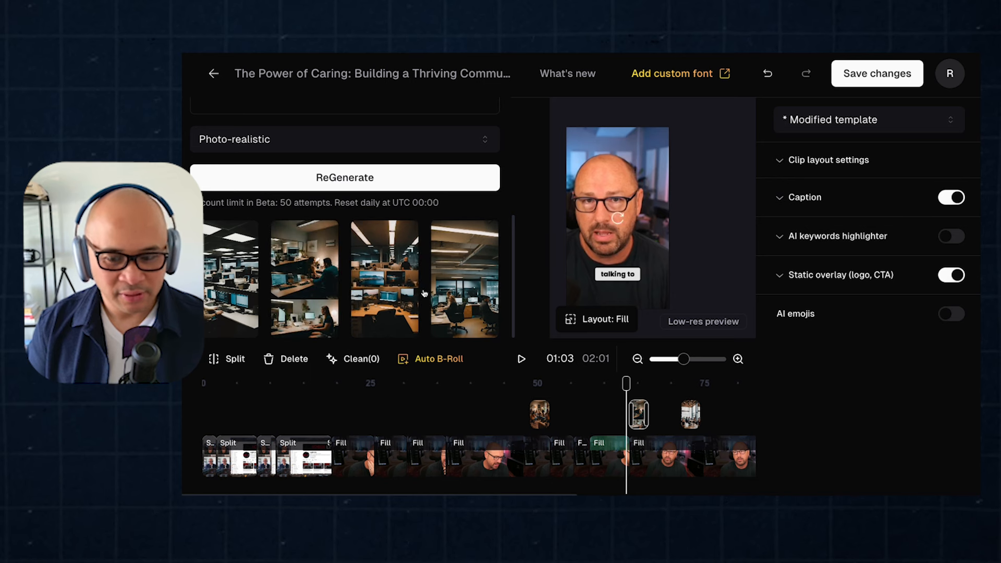
pyautogui.click(405, 275)
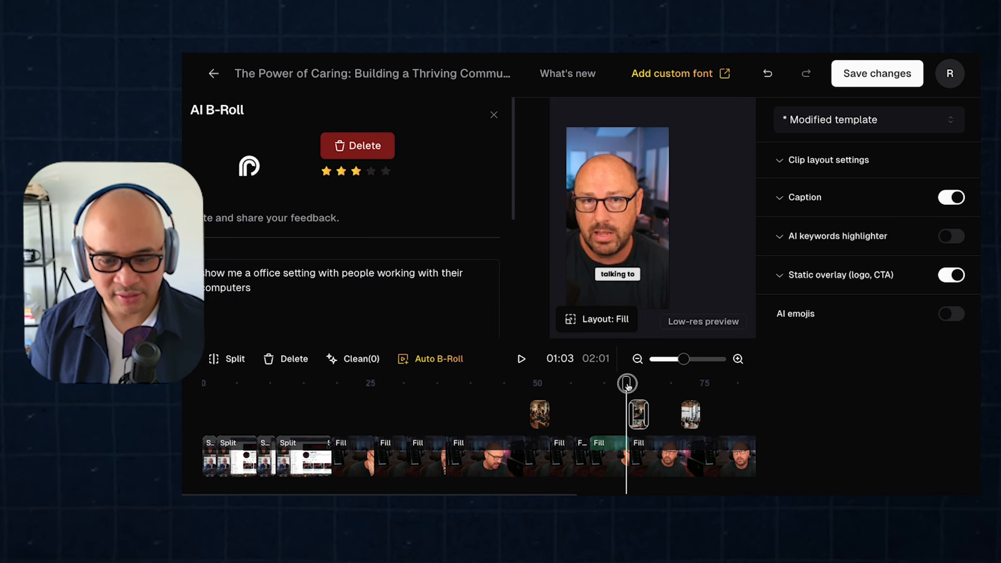
# - Play the clip from 01:03 to 01:17 to check the new office B-Roll, and close the B-Roll details
pyautogui.click(522, 359)
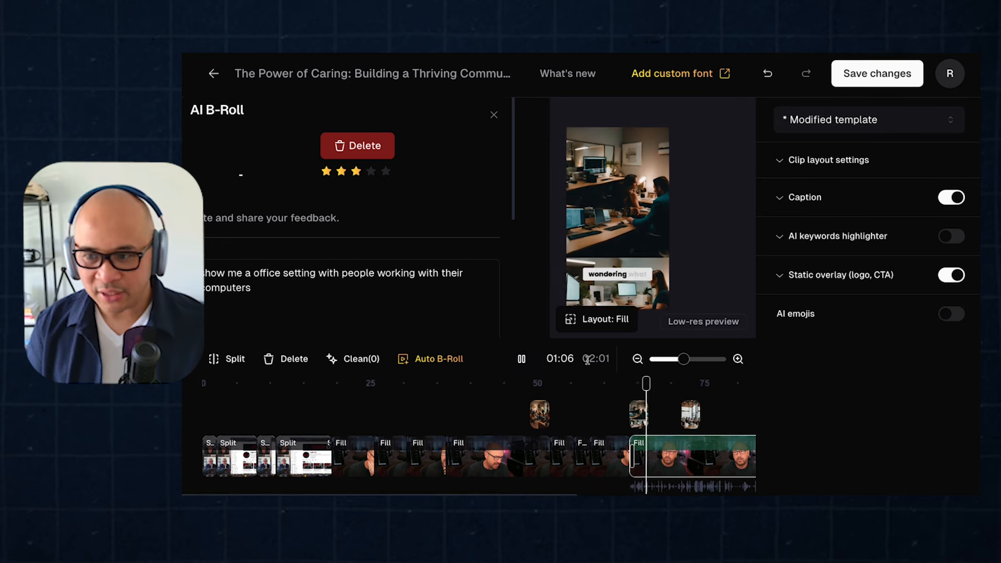
pyautogui.click(520, 361)
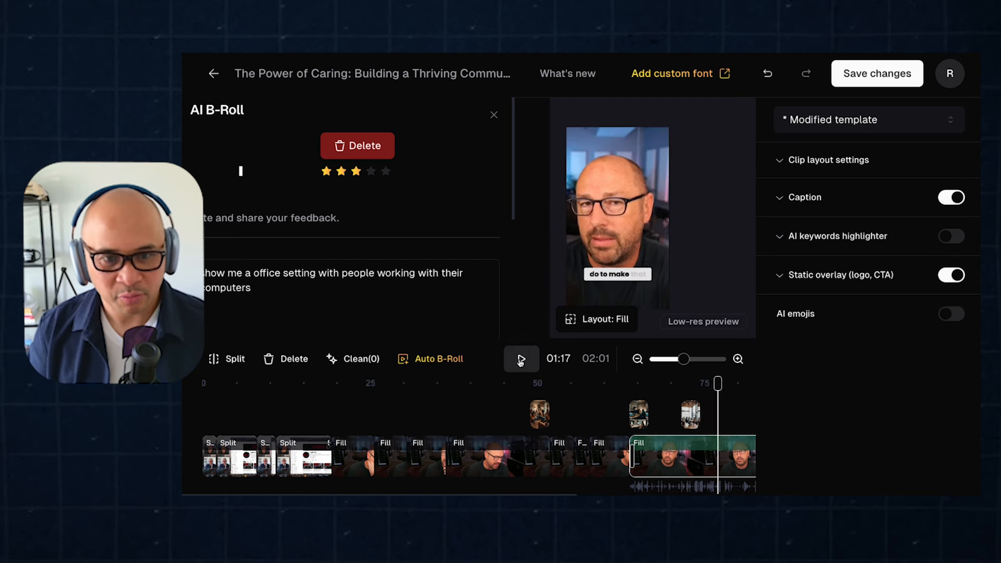
pyautogui.click(494, 116)
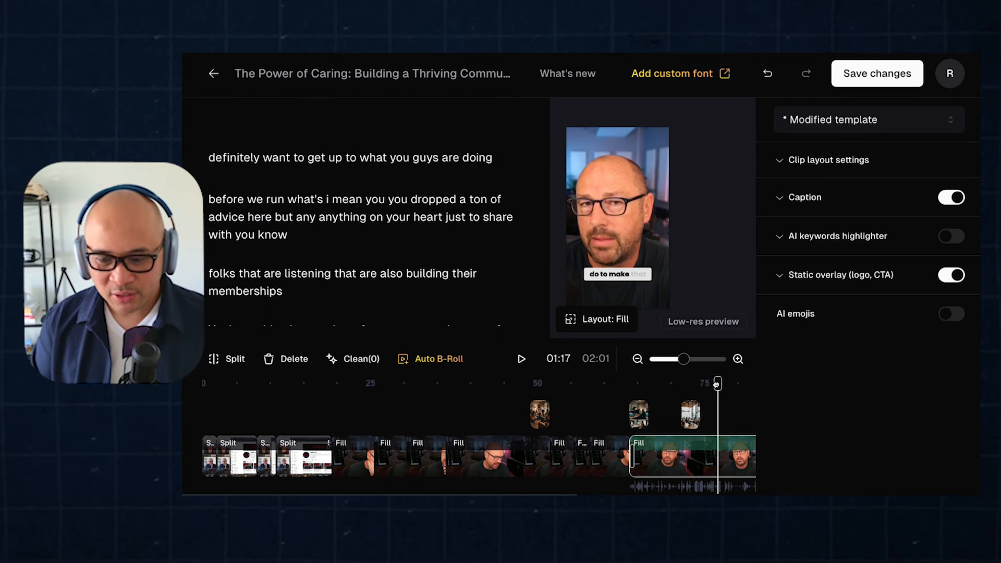
# - Move the playhead to 00:00 and correct the transcript's first word, "definitely", to "instead"
pyautogui.moveTo(717, 384); pyautogui.dragTo(242, 407)
pyautogui.press('super+minus')
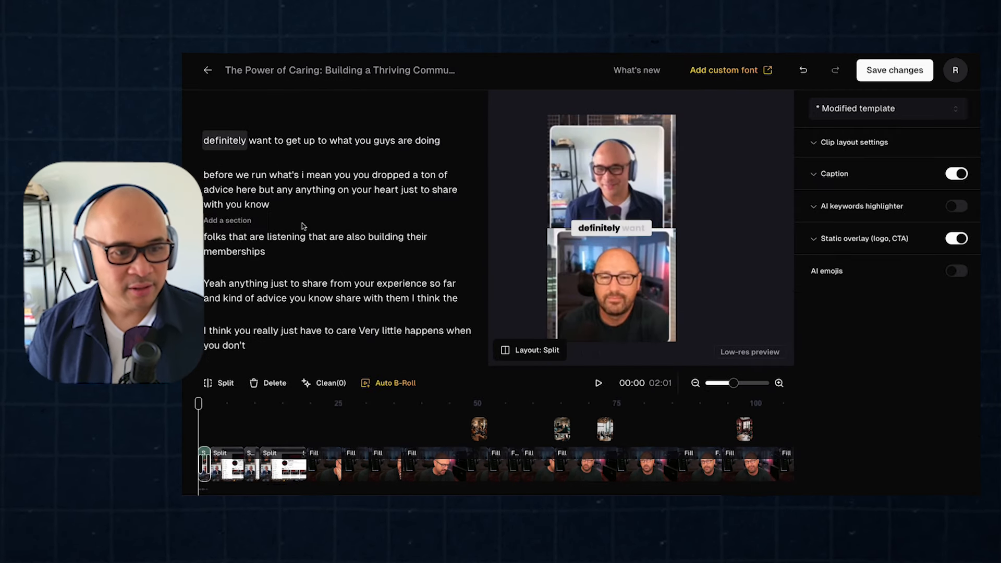
pyautogui.click(260, 174)
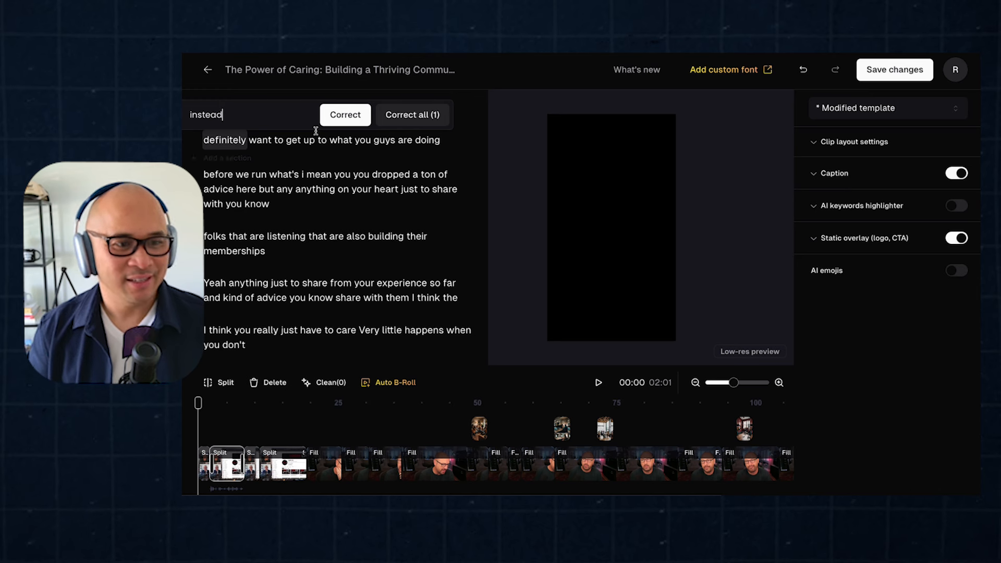
pyautogui.click(344, 123)
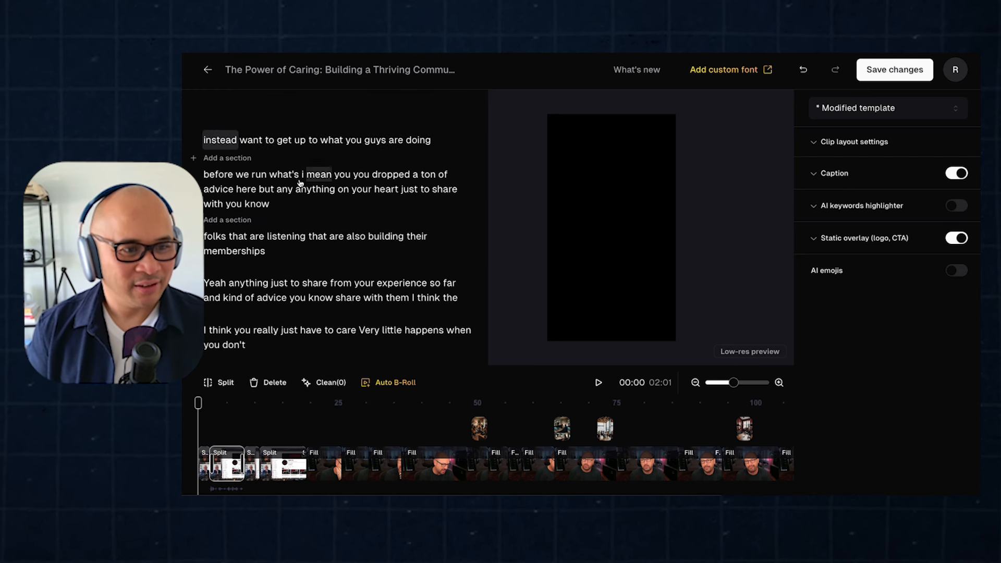
# - Look over the editing options for the transcript word "instead", including trimming, emoji, AI B-Roll and caption removal, and dismiss them
pyautogui.click(211, 140)
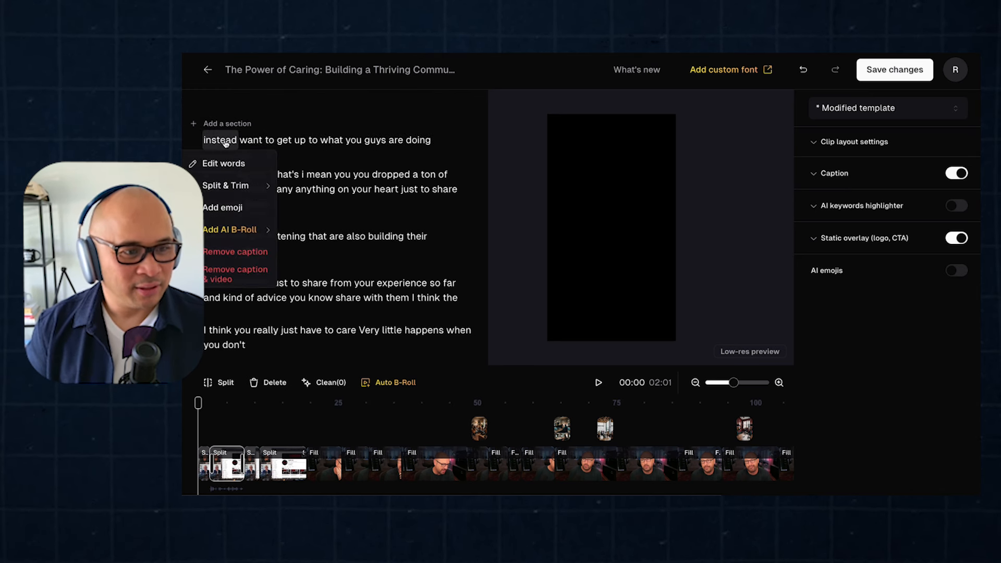
pyautogui.moveTo(237, 191)
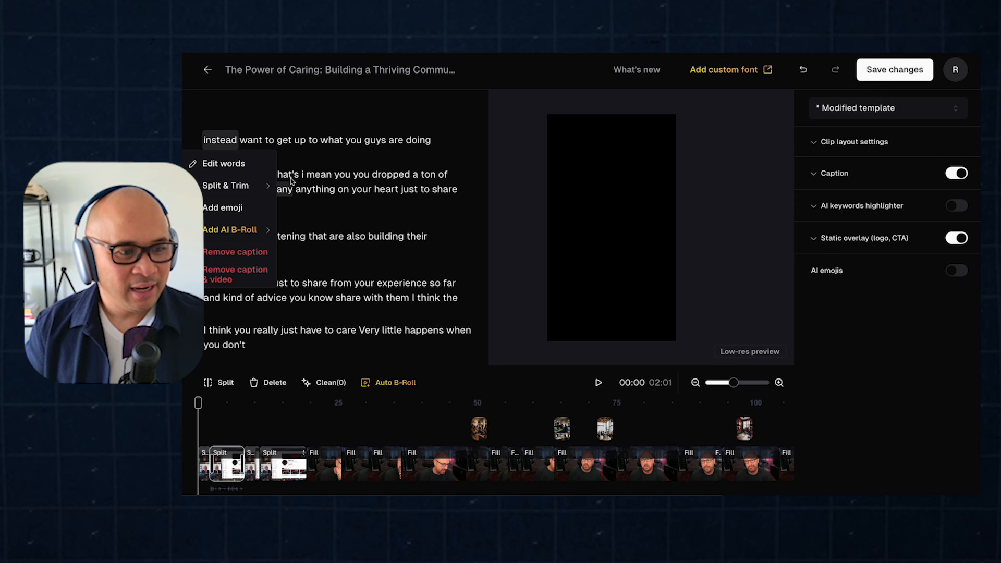
pyautogui.click(307, 159)
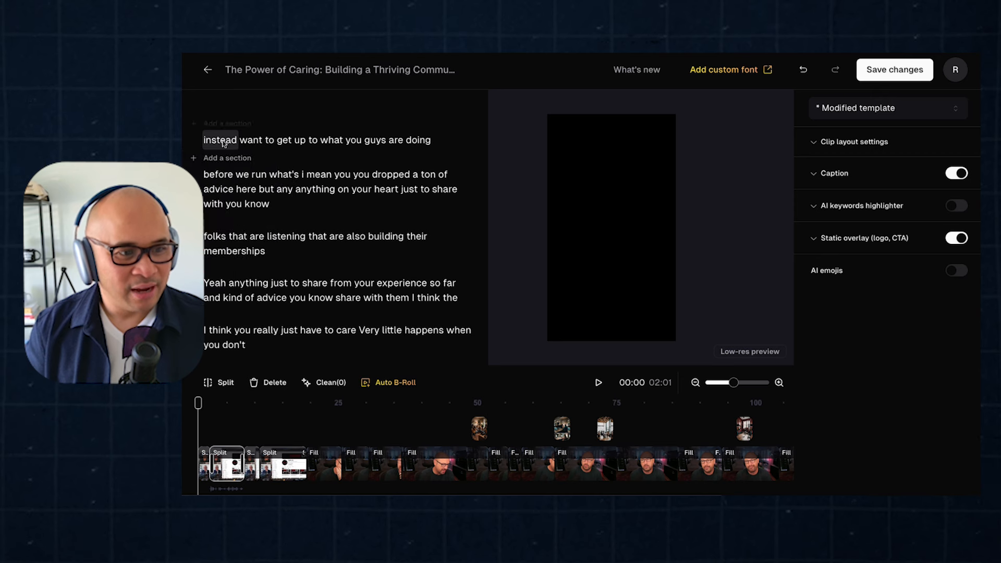
pyautogui.click(221, 144)
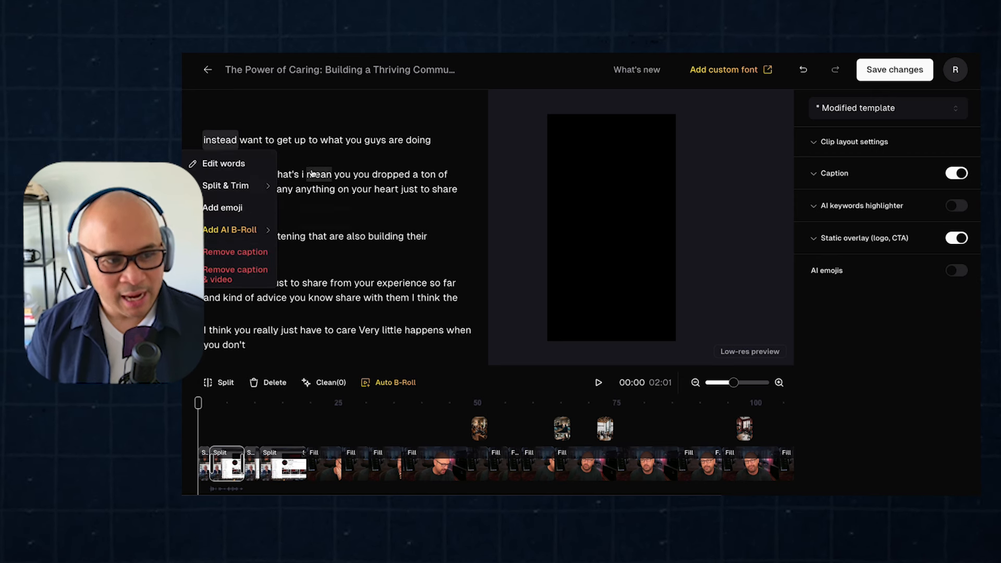
pyautogui.click(307, 177)
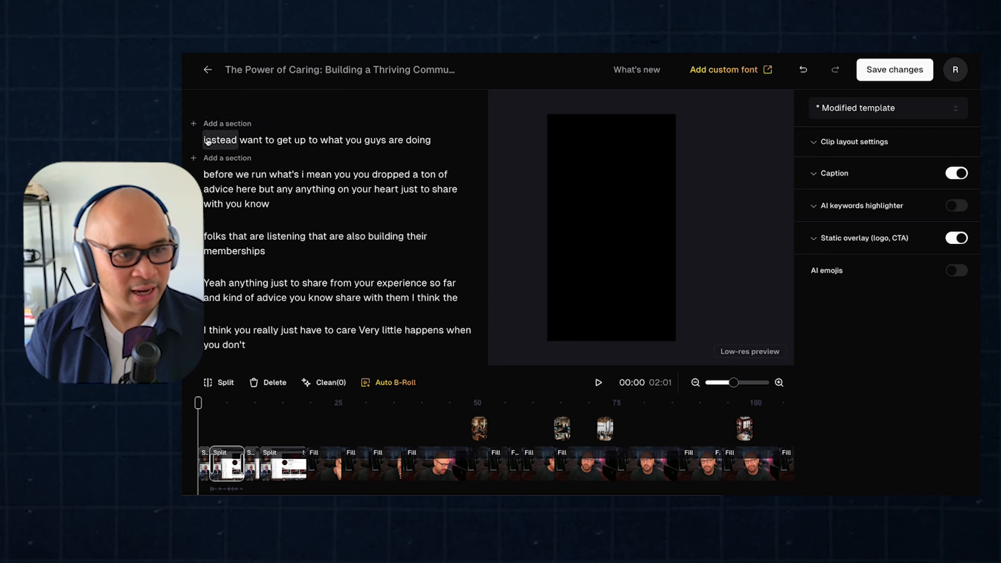
# - Remove the caption from the transcript's whole opening line, "instead want to get up to what you guys are doing"
pyautogui.moveTo(205, 140); pyautogui.dragTo(316, 141)
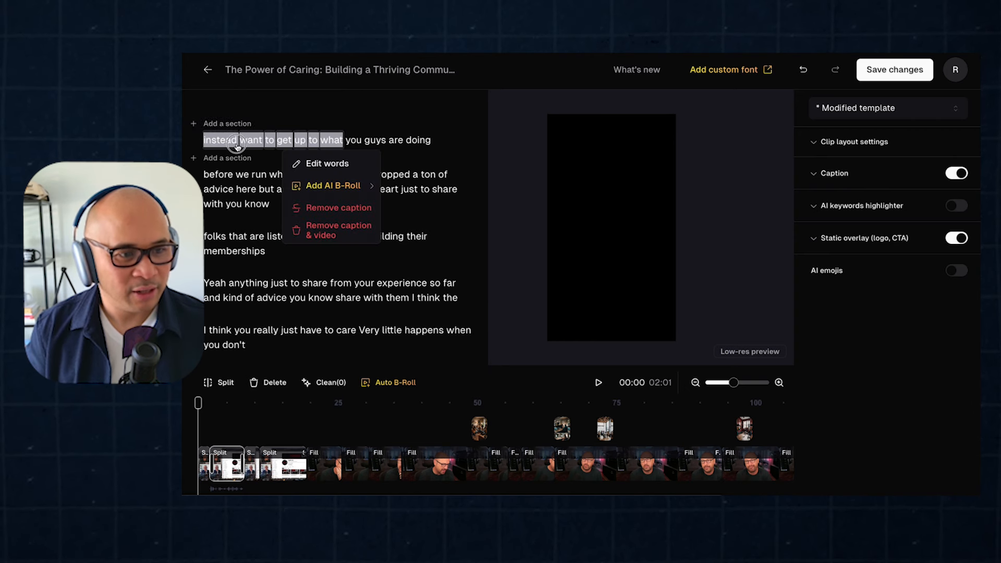
pyautogui.click(206, 142)
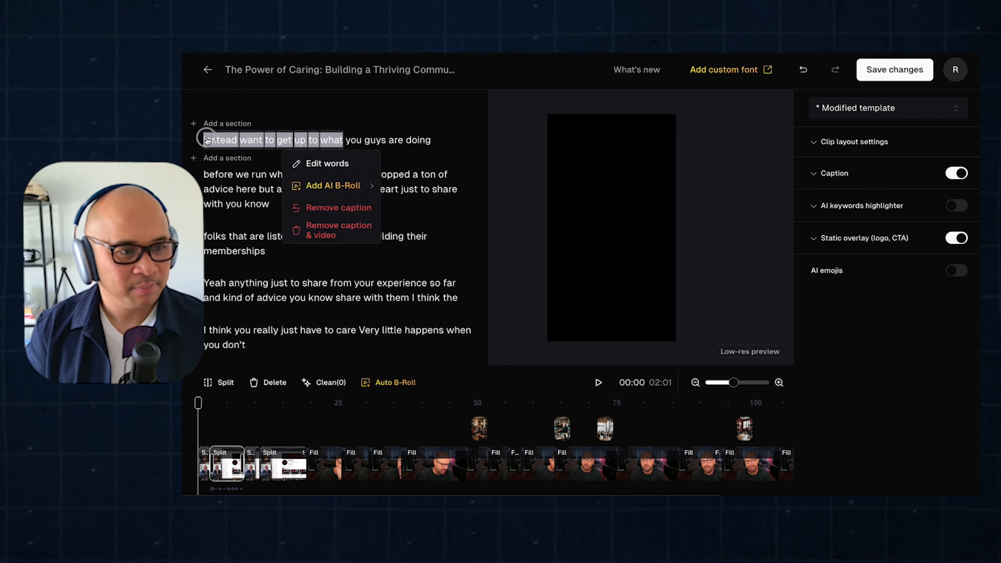
pyautogui.moveTo(206, 140); pyautogui.dragTo(425, 139)
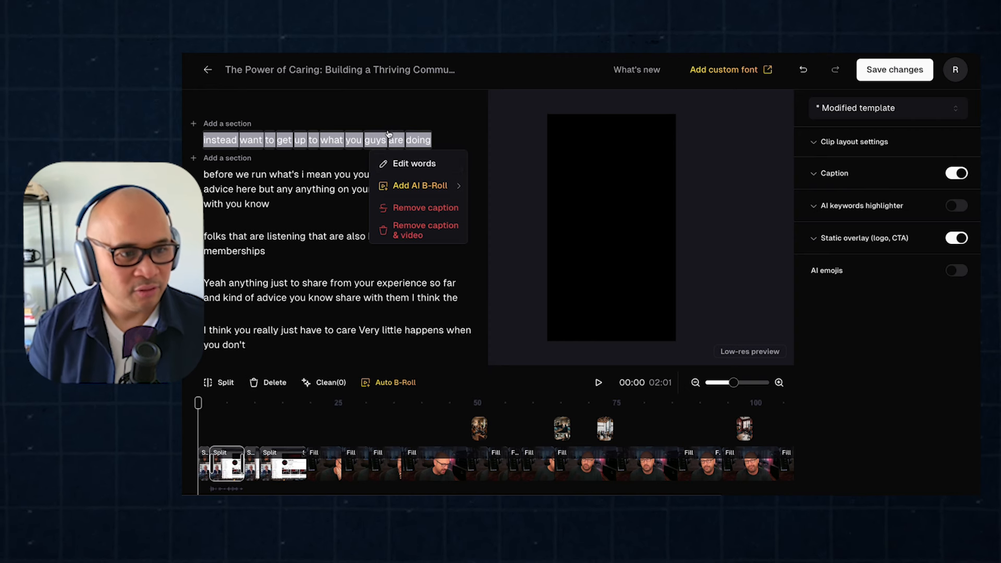
pyautogui.click(347, 141)
pyautogui.moveTo(430, 141); pyautogui.dragTo(203, 141)
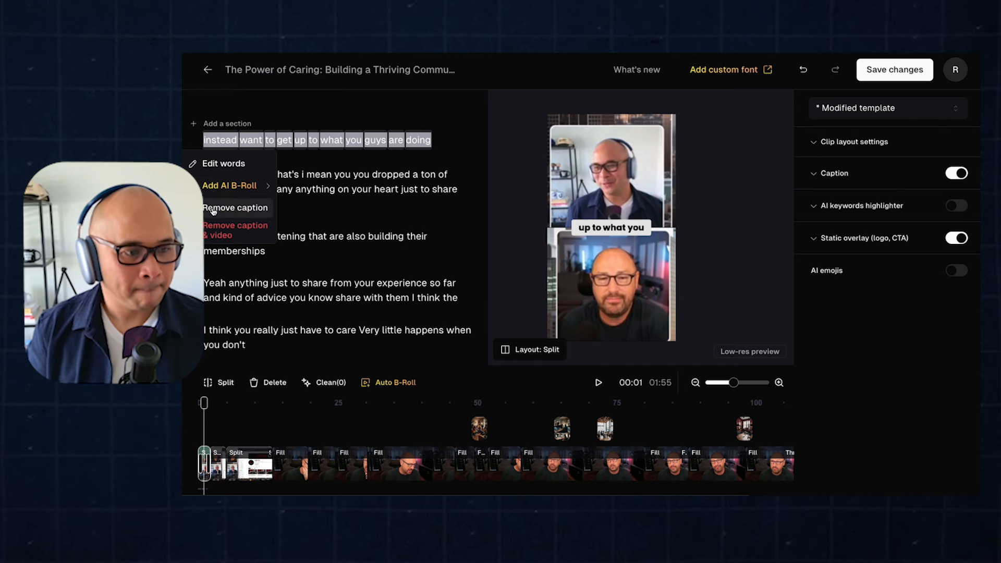
pyautogui.click(235, 208)
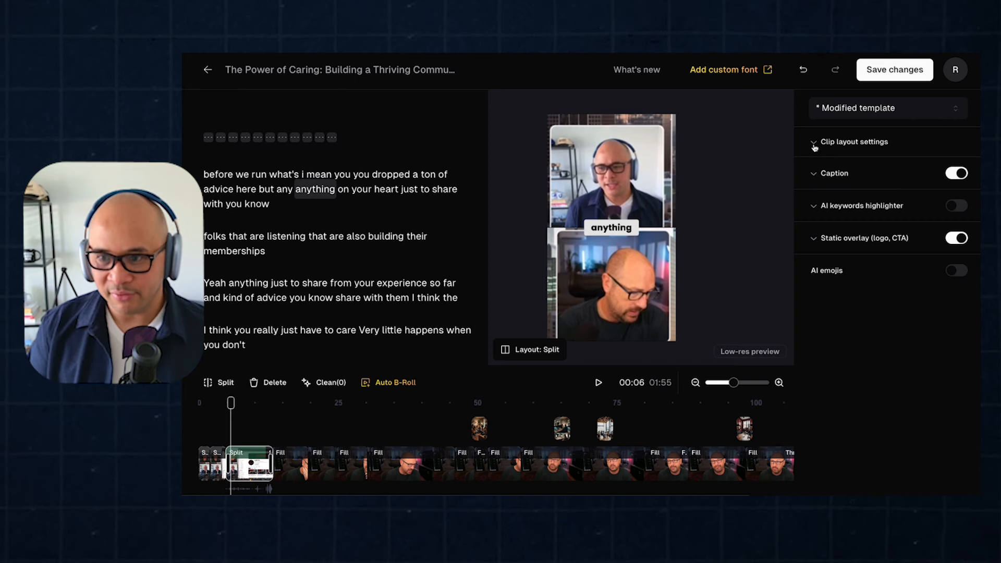
# - Look over the clip layout, caption, AI keywords highlighter and static overlay settings
pyautogui.click(814, 143)
pyautogui.scroll(-1, 824, 165)
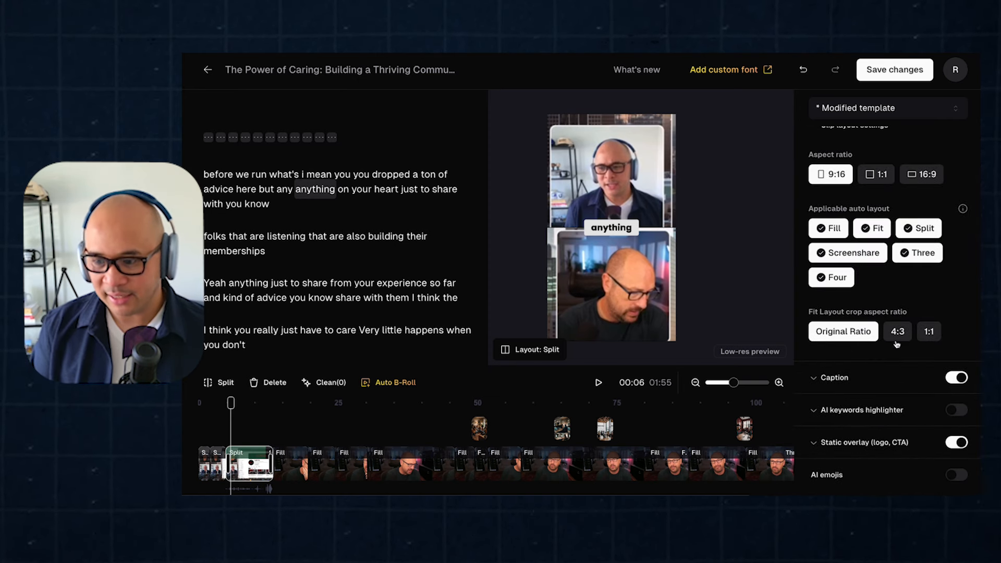
pyautogui.click(814, 378)
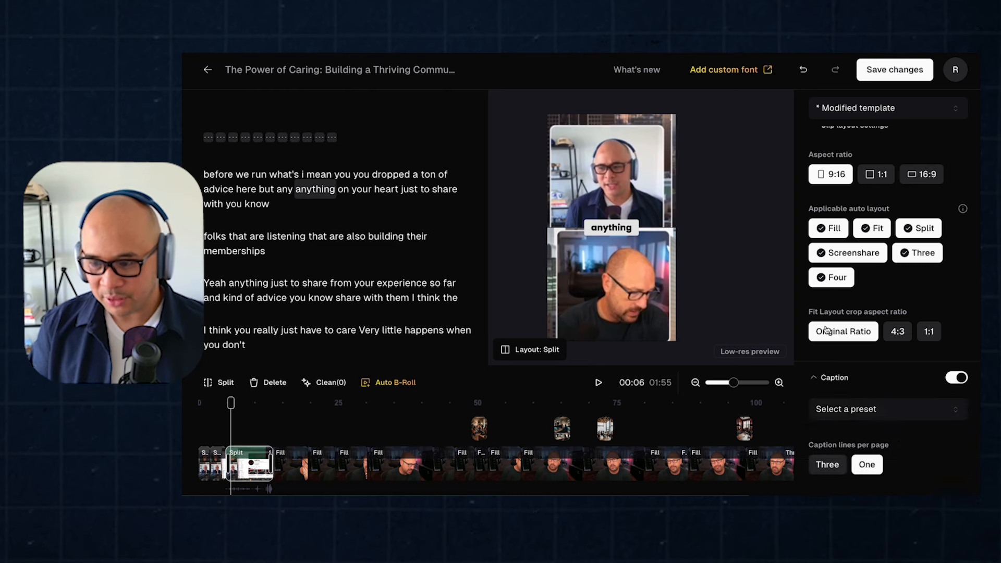
pyautogui.scroll(-10, 815, 396)
pyautogui.click(814, 411)
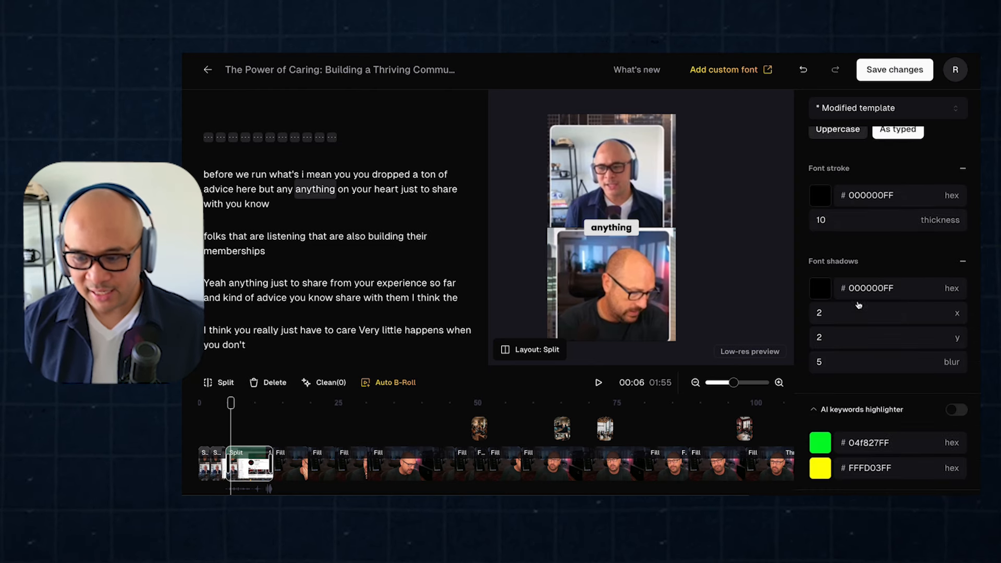
pyautogui.scroll(-2, 837, 378)
pyautogui.click(814, 442)
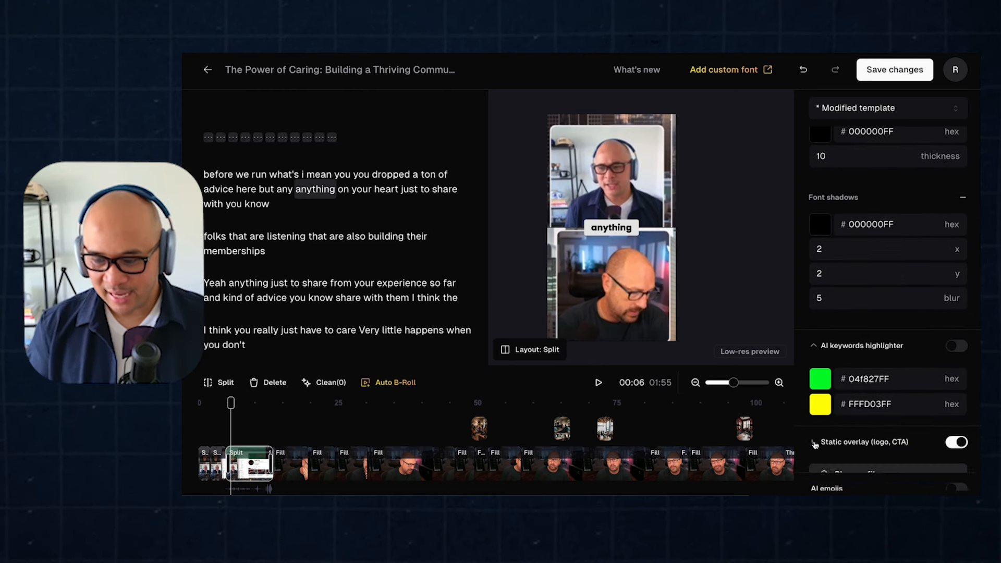
pyautogui.scroll(-2, 827, 432)
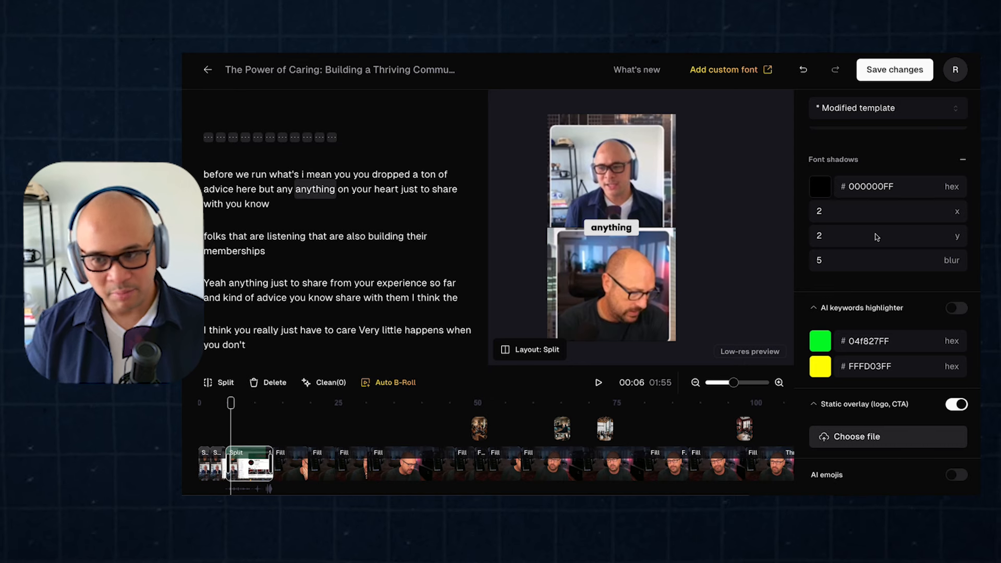
pyautogui.scroll(10, 877, 237)
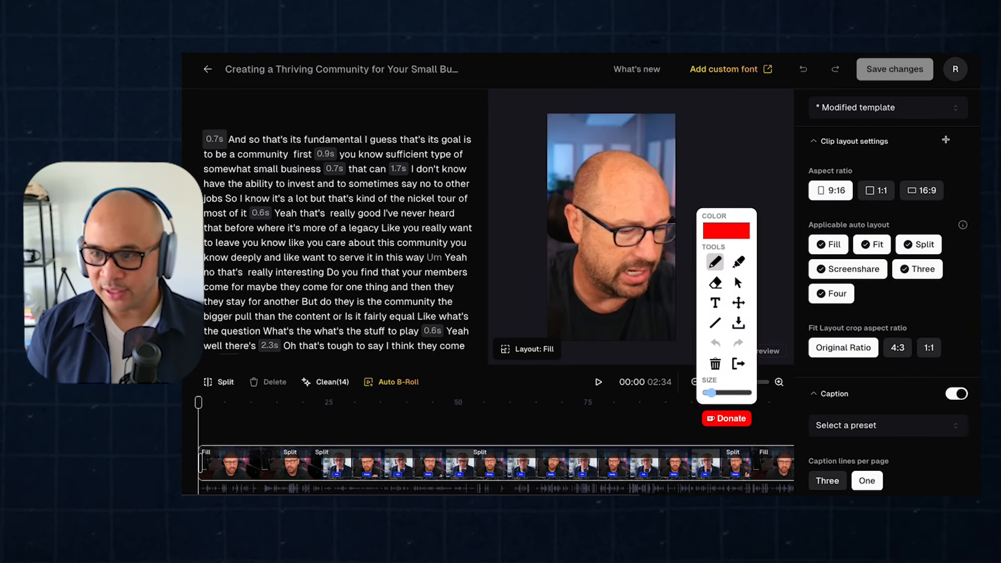
pyautogui.moveTo(946, 140)
pyautogui.mouseDown()
pyautogui.moveTo(804, 135)
pyautogui.moveTo(801, 201)
pyautogui.moveTo(948, 210)
pyautogui.moveTo(959, 205)
pyautogui.moveTo(958, 141)
pyautogui.mouseUp()
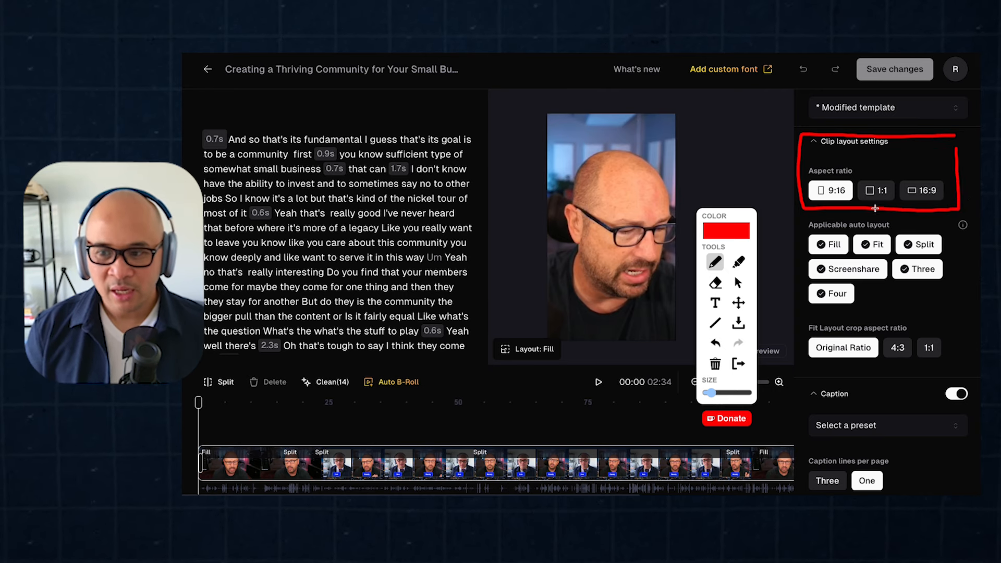
pyautogui.moveTo(882, 159)
pyautogui.mouseDown()
pyautogui.moveTo(882, 173)
pyautogui.moveTo(890, 162)
pyautogui.moveTo(925, 180)
pyautogui.moveTo(933, 173)
pyautogui.mouseUp()
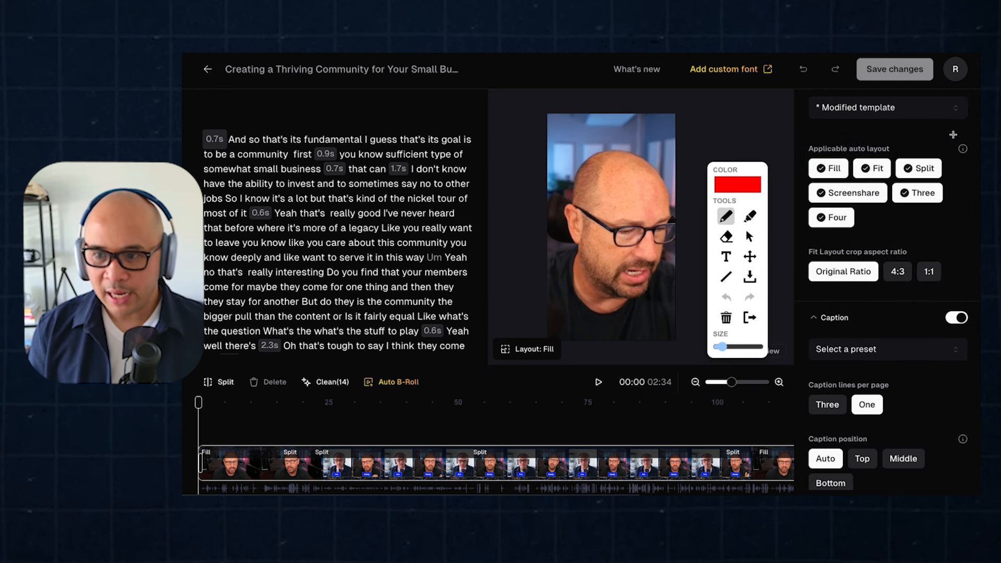
pyautogui.moveTo(953, 135)
pyautogui.mouseDown()
pyautogui.moveTo(798, 133)
pyautogui.moveTo(803, 233)
pyautogui.moveTo(918, 230)
pyautogui.moveTo(957, 217)
pyautogui.moveTo(955, 176)
pyautogui.mouseUp()
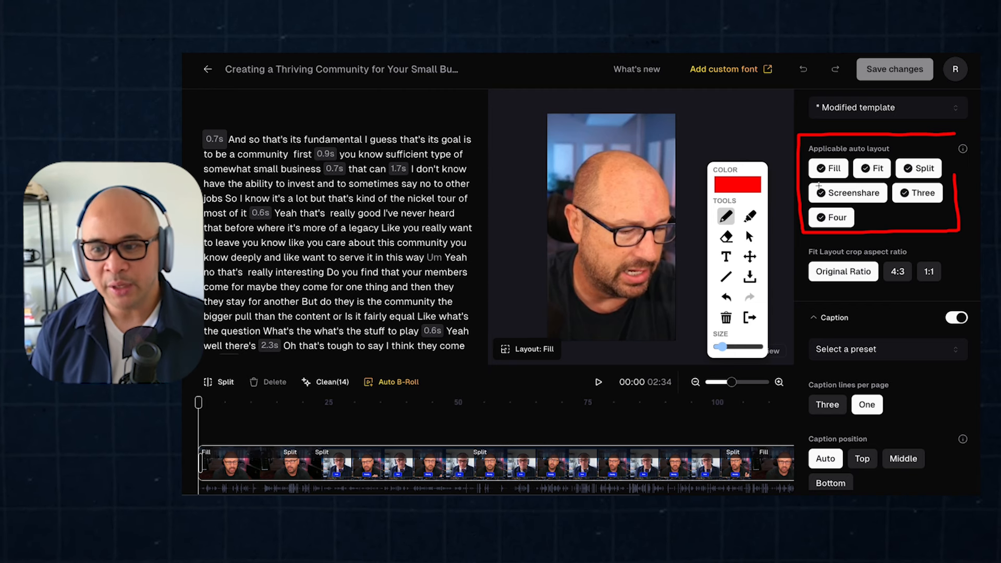
pyautogui.moveTo(917, 199); pyautogui.dragTo(917, 206)
pyautogui.moveTo(859, 217); pyautogui.dragTo(871, 207)
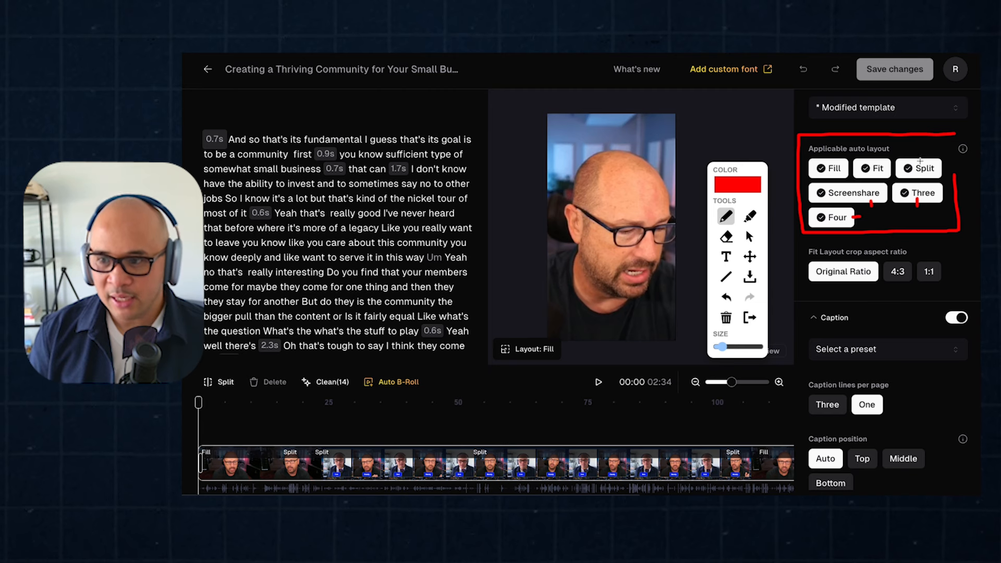
pyautogui.moveTo(920, 154); pyautogui.dragTo(920, 163)
pyautogui.moveTo(890, 165); pyautogui.dragTo(896, 160)
pyautogui.moveTo(845, 165); pyautogui.dragTo(850, 161)
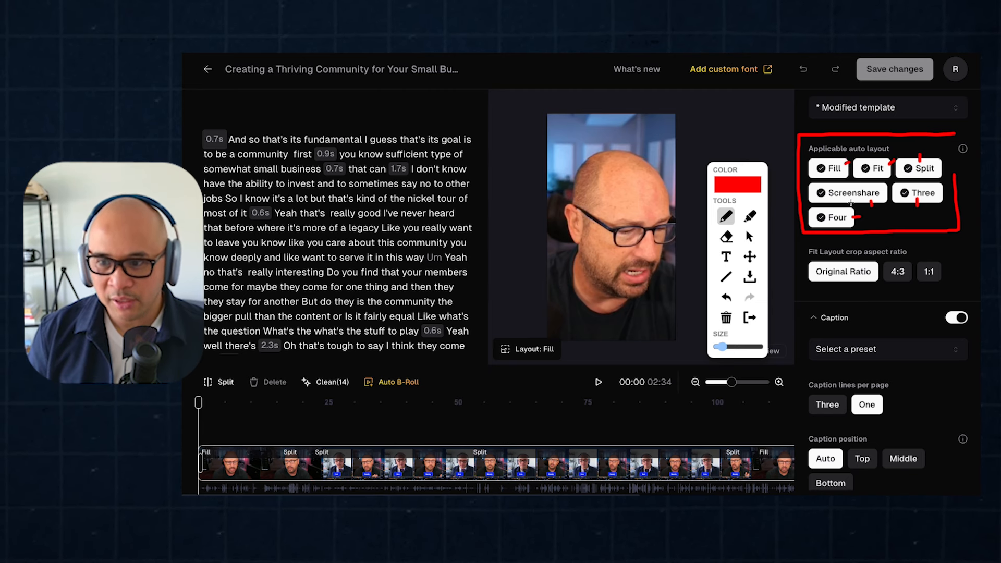
pyautogui.press('Escape')
# - Turn off the Screenshare, Three, Four and Fit auto layouts, keeping only Fill and Split
pyautogui.click(864, 196)
pyautogui.click(912, 199)
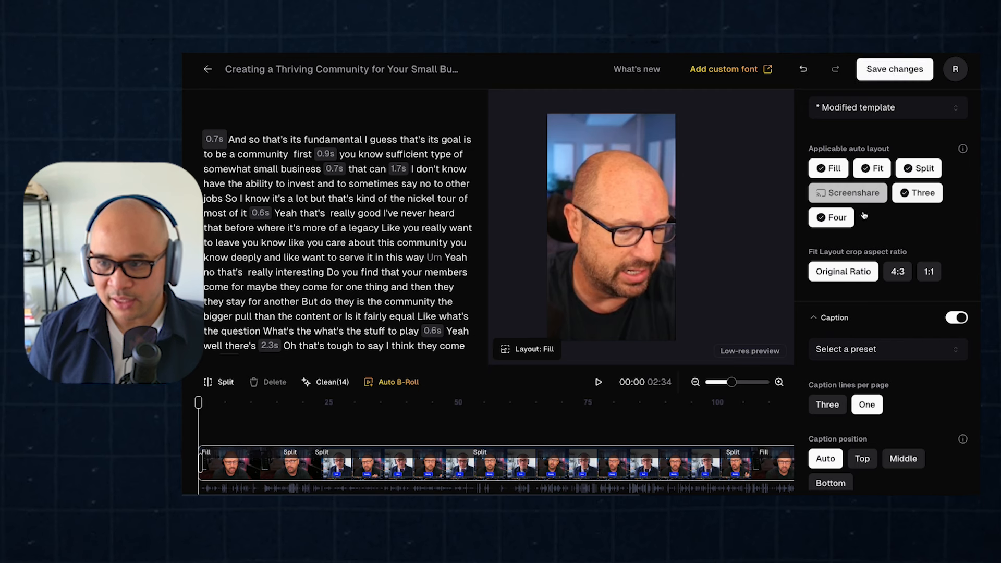
pyautogui.click(838, 224)
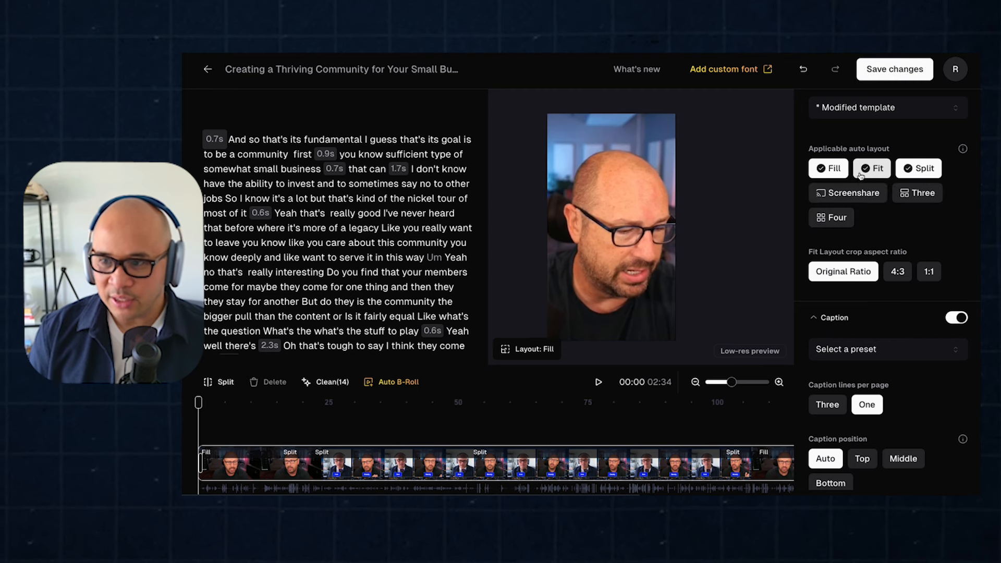
pyautogui.click(882, 172)
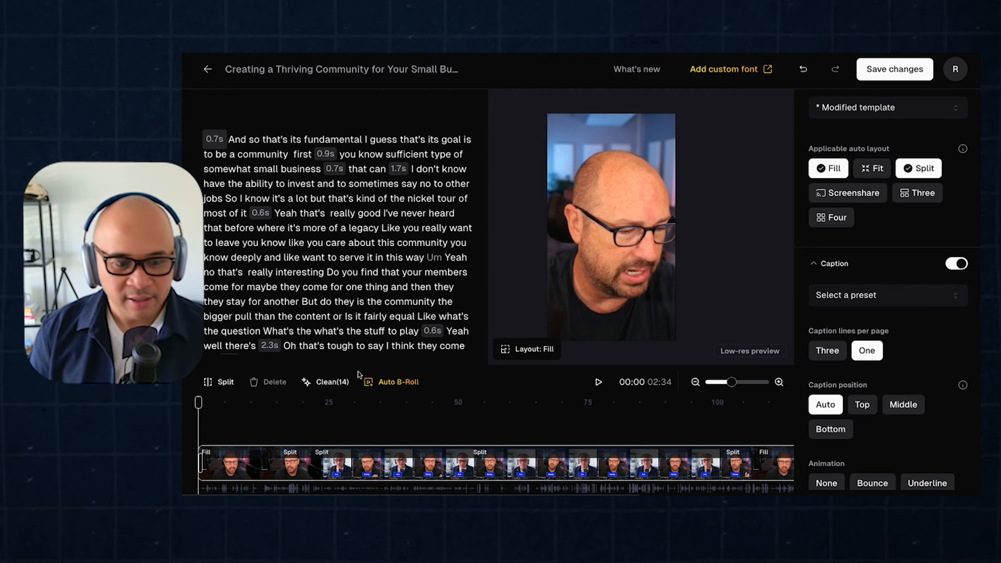
# - Move the playhead to 00:29, try Fill as the only layout, and switch the whole clip to the Split layout
pyautogui.click(348, 466)
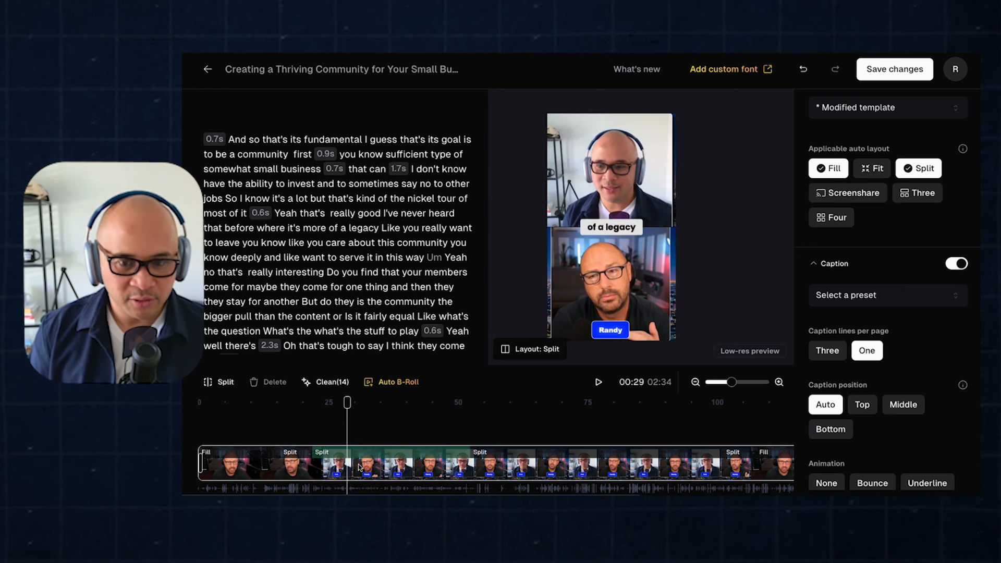
pyautogui.click(836, 174)
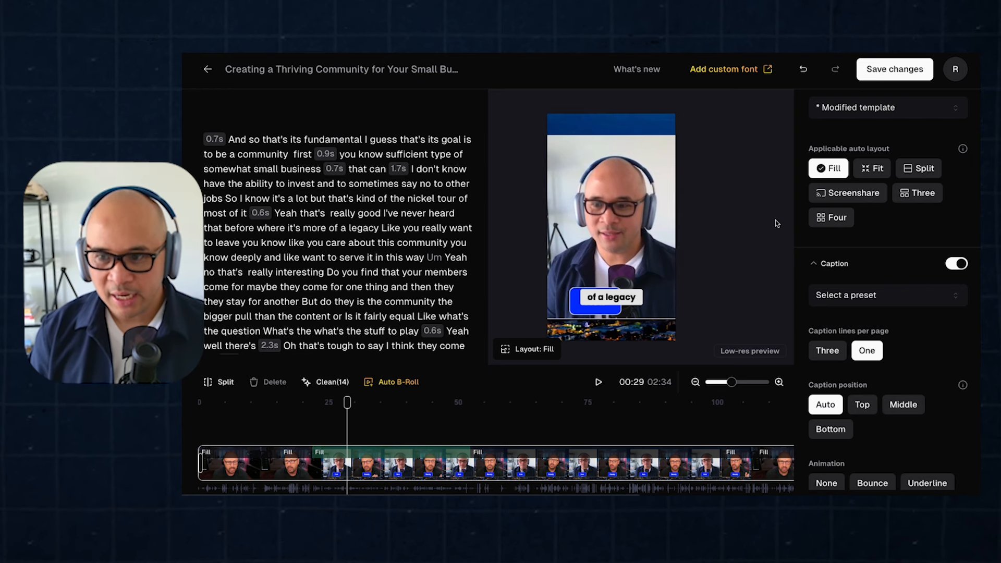
pyautogui.click(924, 168)
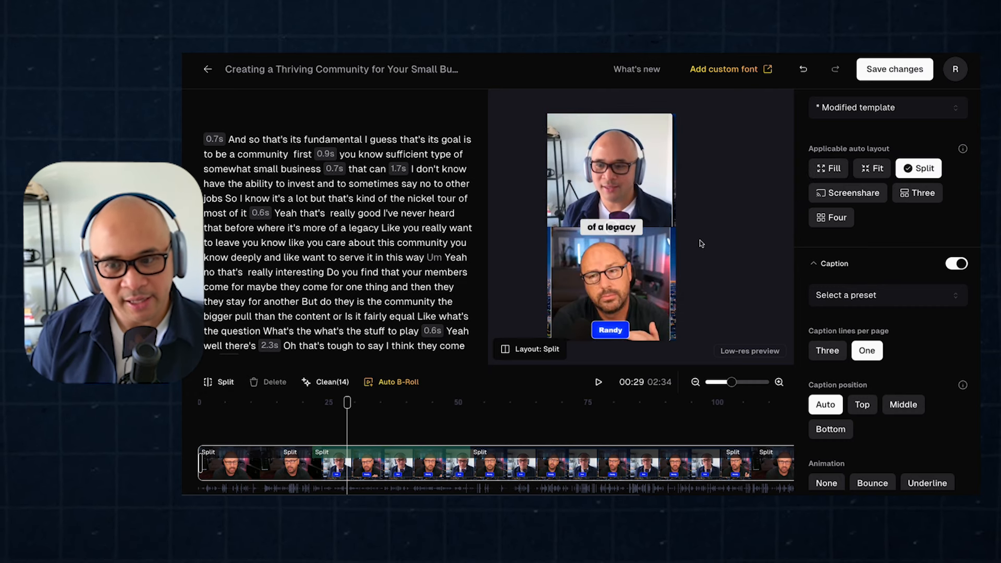
# - Apply the Beasty preset to the clip's captions
pyautogui.scroll(-2, 869, 286)
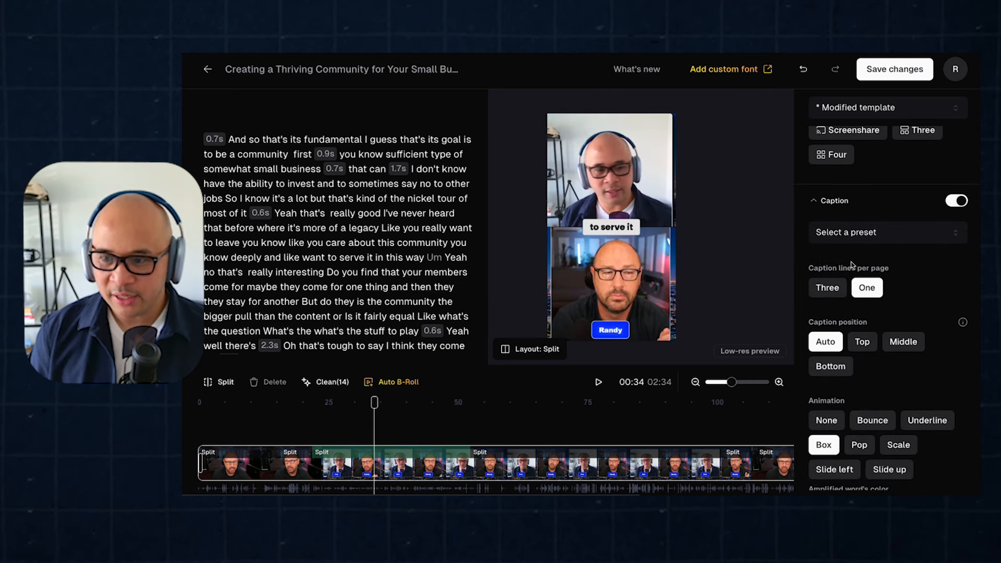
pyautogui.scroll(-1, 850, 279)
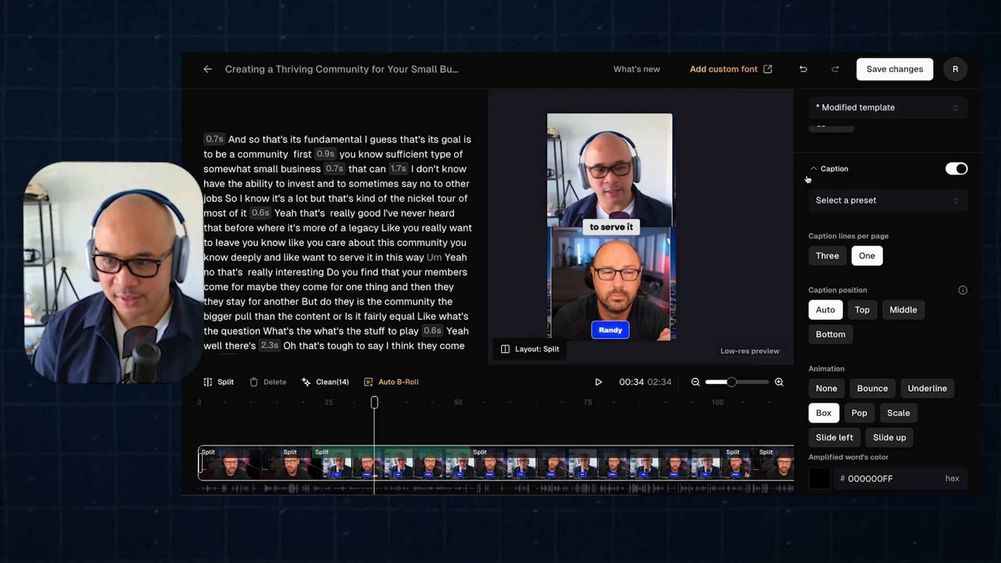
pyautogui.click(857, 202)
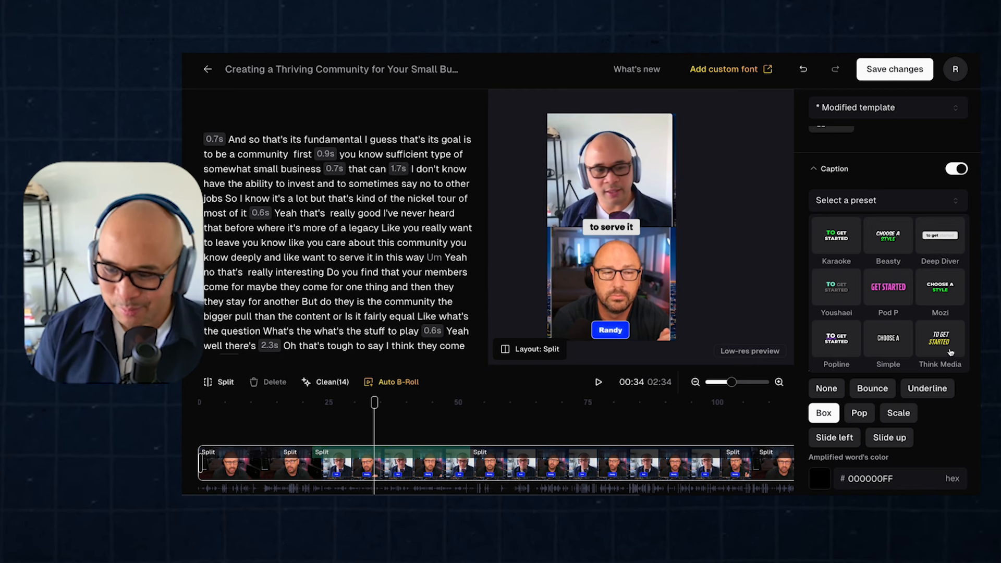
pyautogui.click(895, 244)
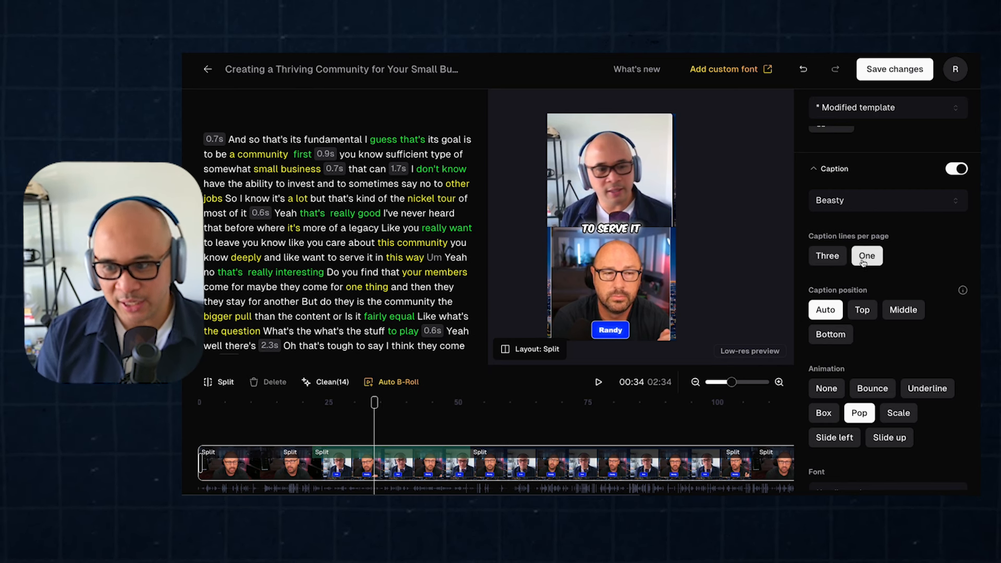
# - Set the captions to three lines per page and preview them at 00:37 and 00:41
pyautogui.click(829, 257)
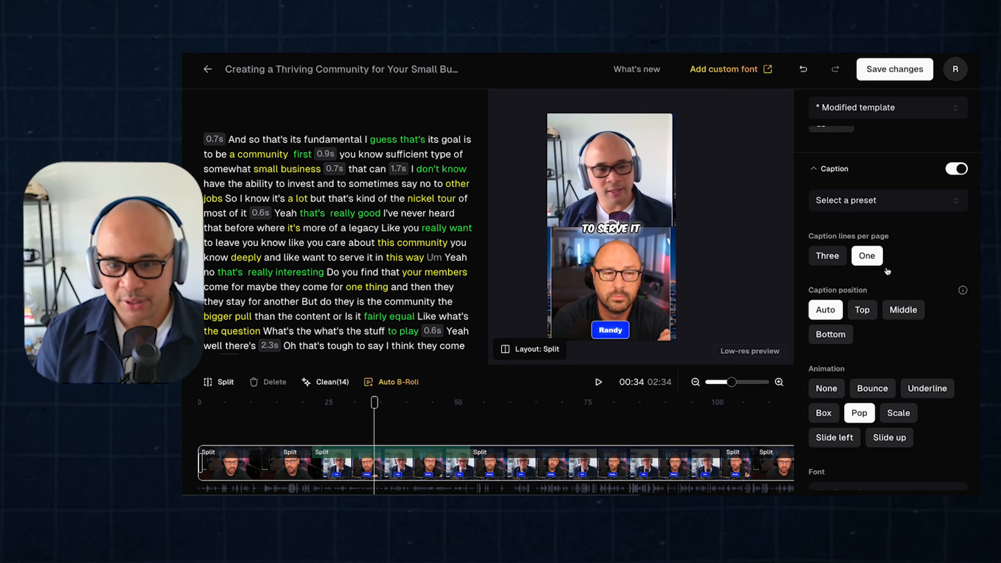
pyautogui.click(392, 464)
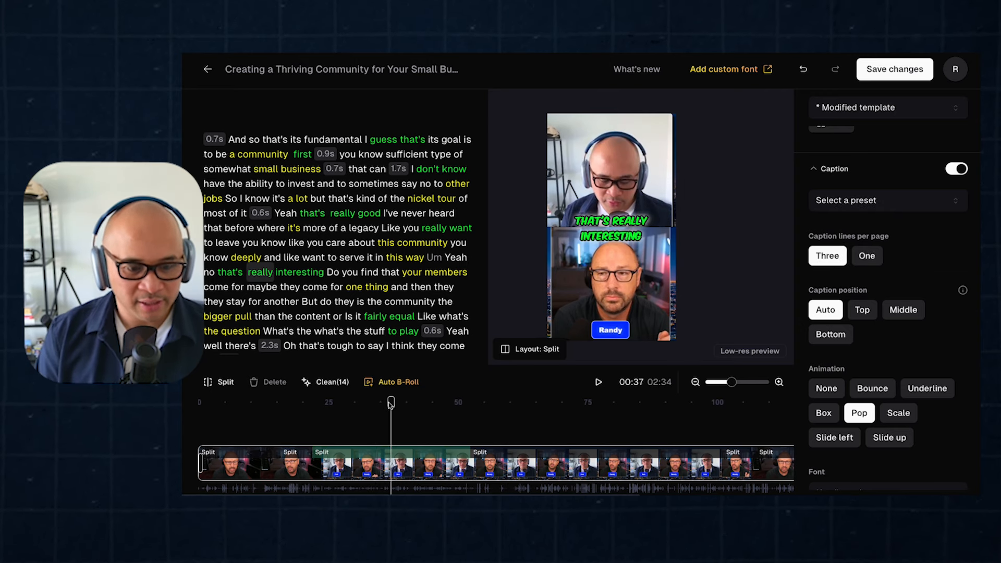
pyautogui.moveTo(391, 405)
pyautogui.mouseDown()
pyautogui.moveTo(420, 404)
pyautogui.moveTo(410, 403)
pyautogui.mouseUp()
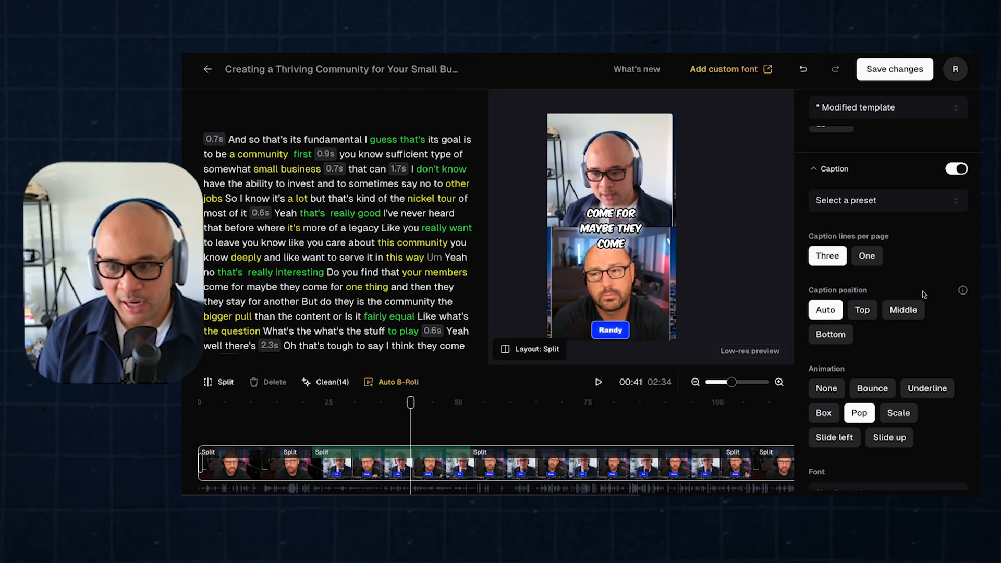
# - Try the Top, Middle and Bottom caption positions and return the position to Auto
pyautogui.scroll(-2, 910, 294)
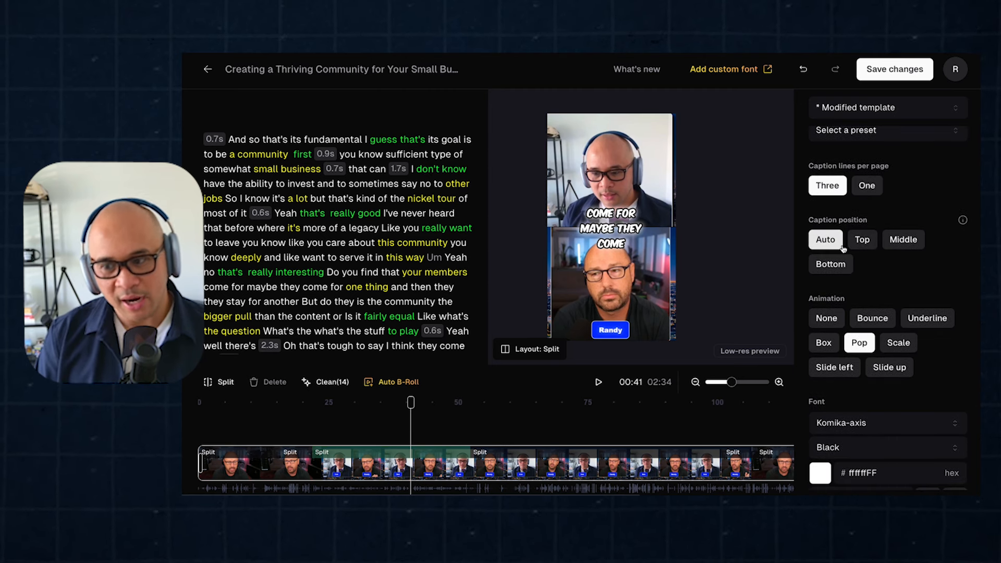
pyautogui.click(863, 241)
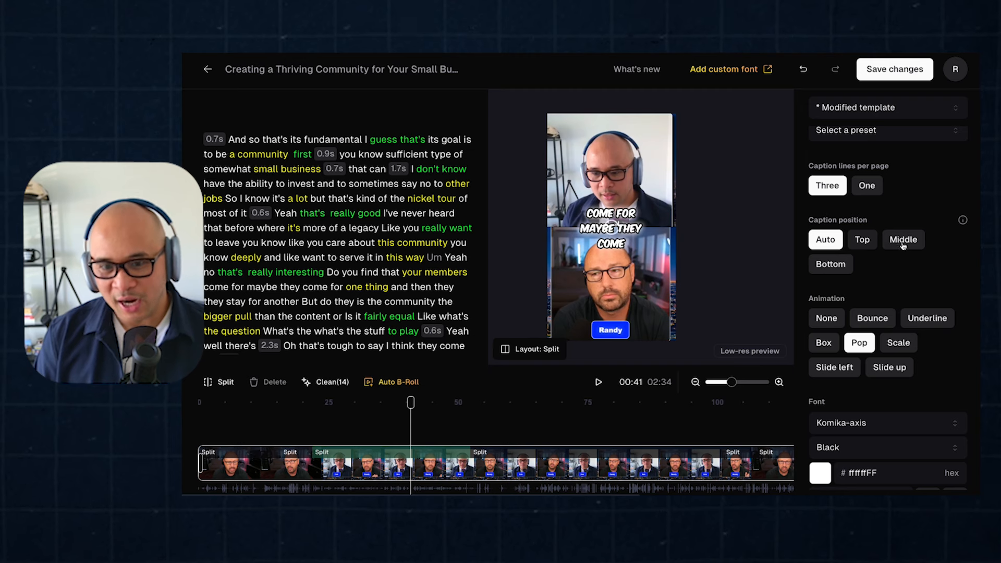
pyautogui.click(906, 246)
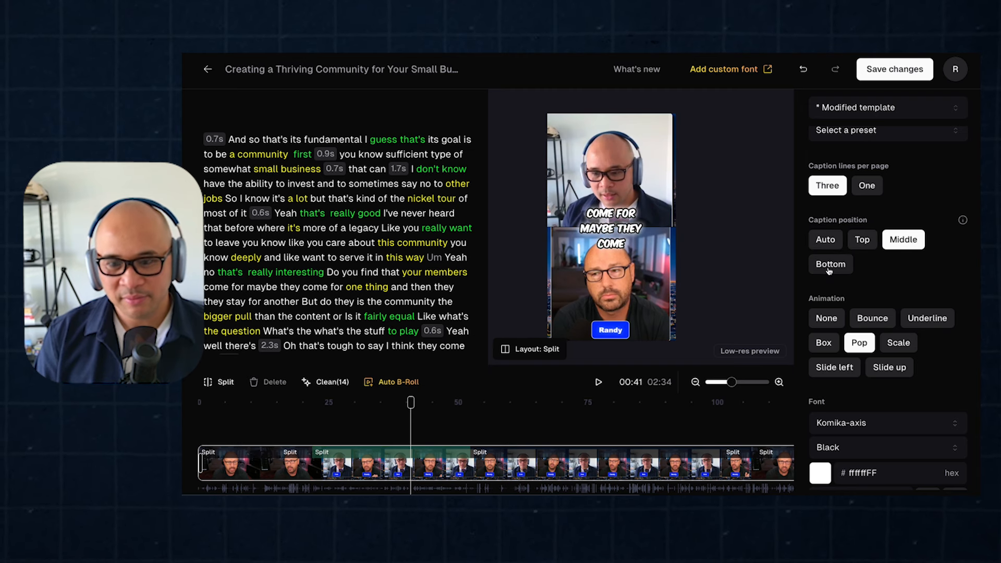
pyautogui.click(832, 267)
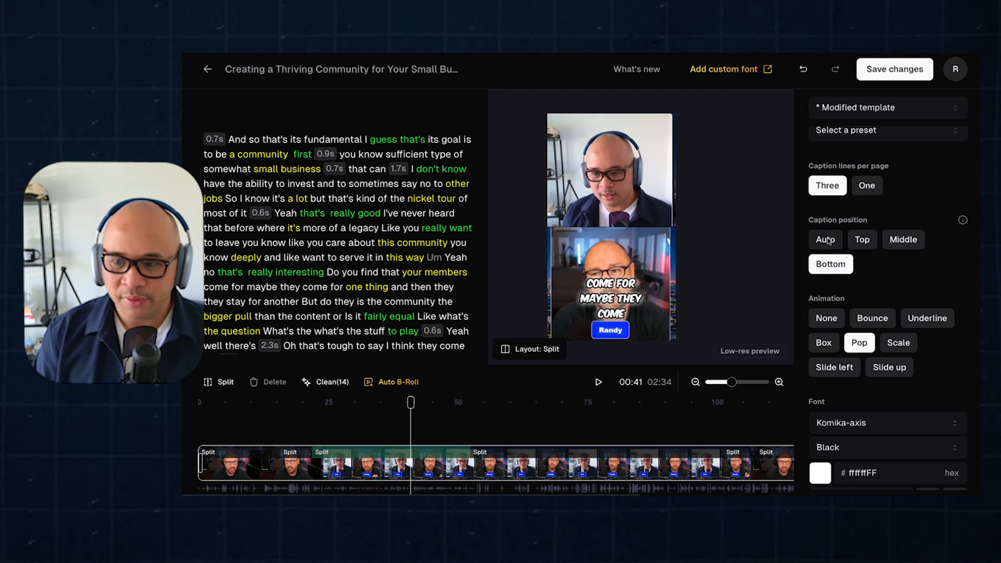
pyautogui.click(827, 244)
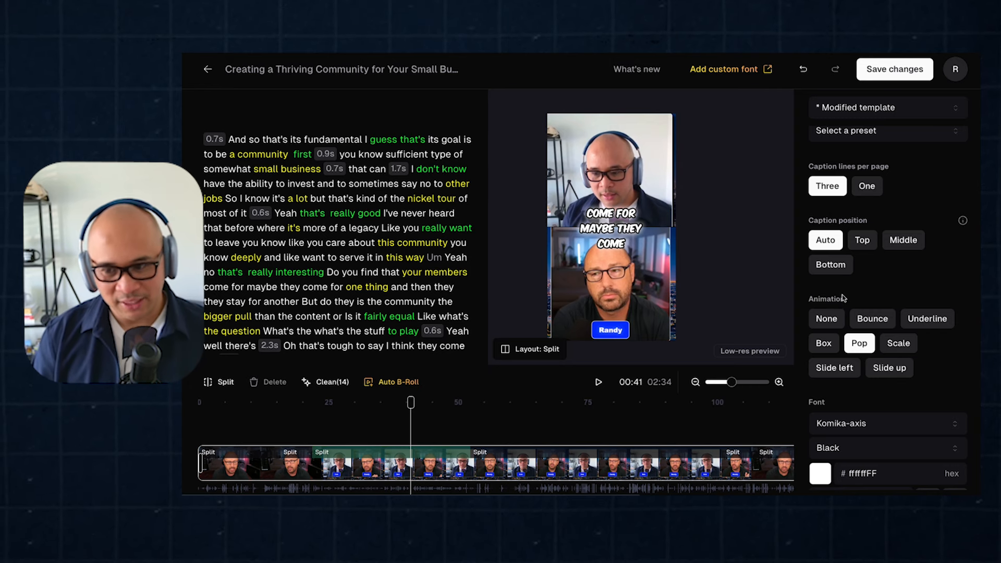
# - Set the caption animation to Bounce
pyautogui.scroll(-3, 844, 297)
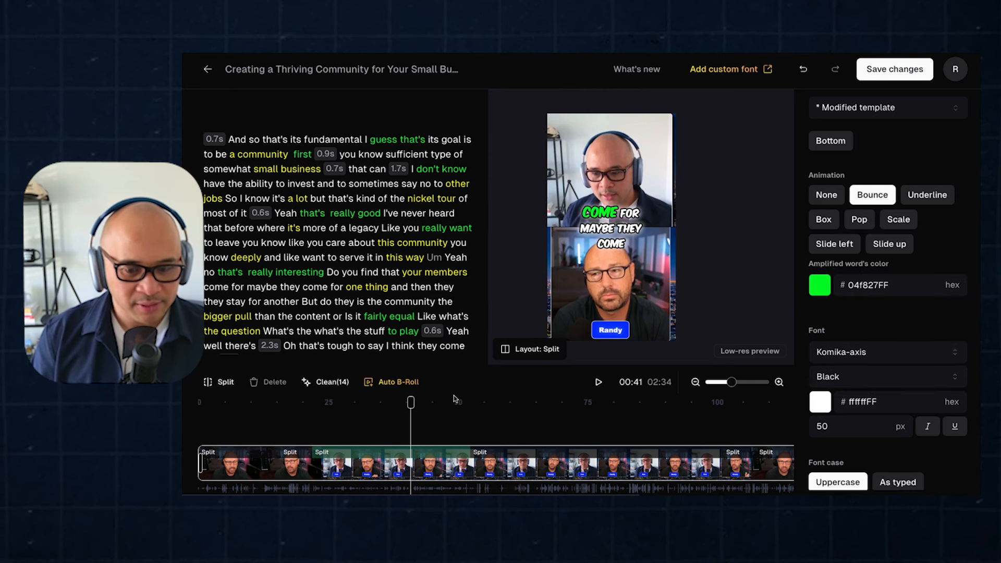
# - Play back the captions with the Bounce animation, and try the Underline animation with a short playback
pyautogui.click(598, 383)
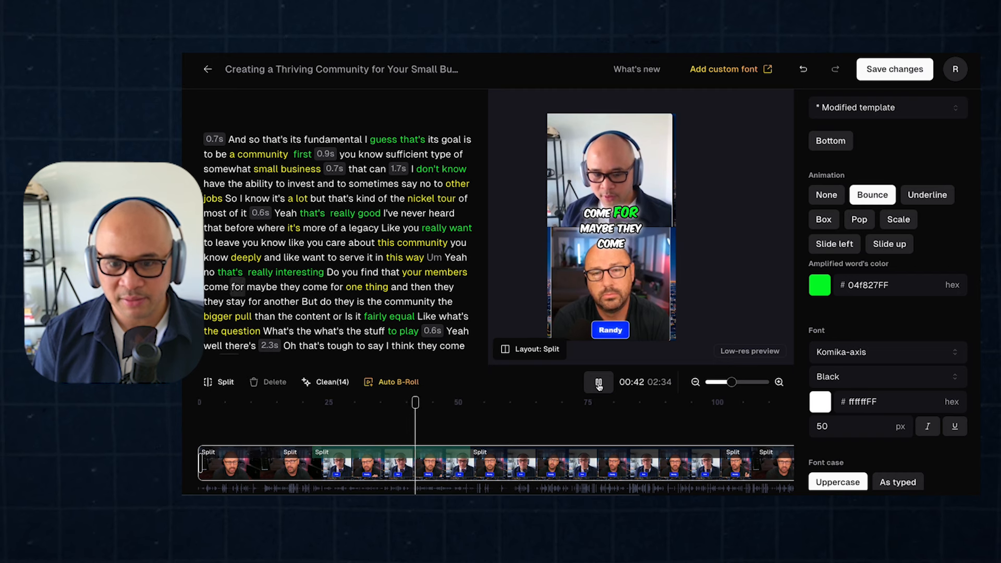
pyautogui.click(599, 383)
pyautogui.click(921, 196)
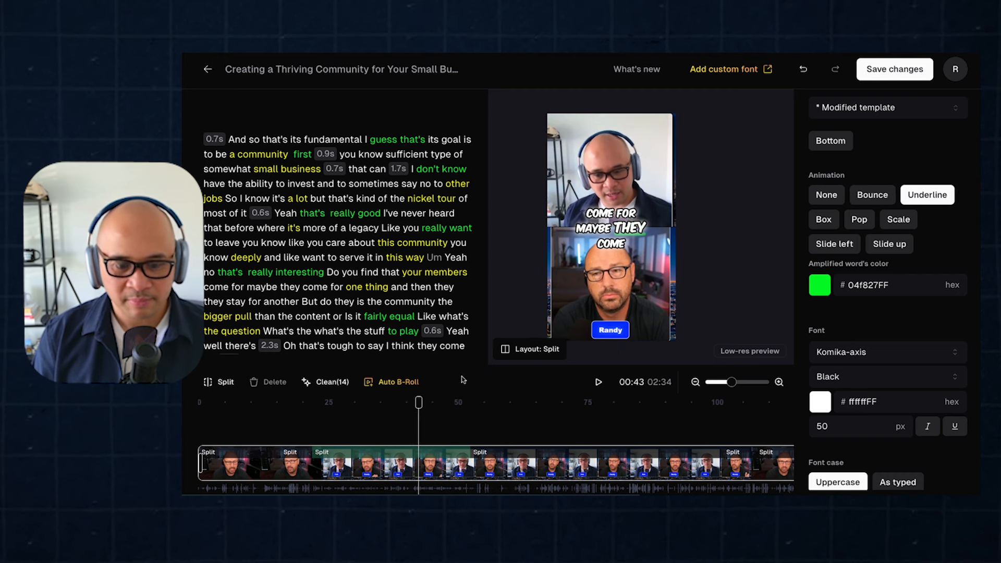
pyautogui.click(598, 382)
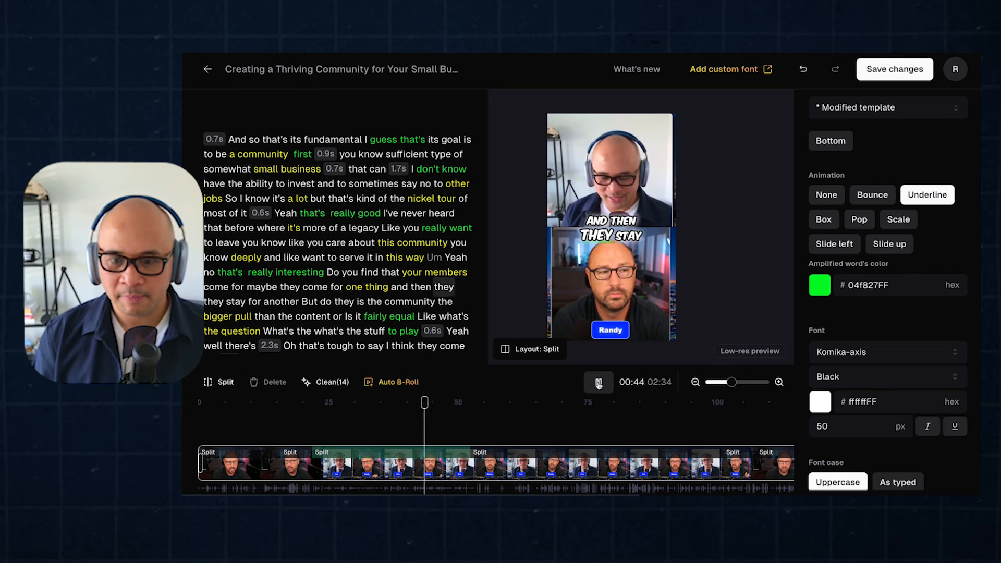
pyautogui.click(599, 383)
# - Try the Box, Pop and Scale caption animations, playing a short stretch of the clip with each
pyautogui.click(824, 219)
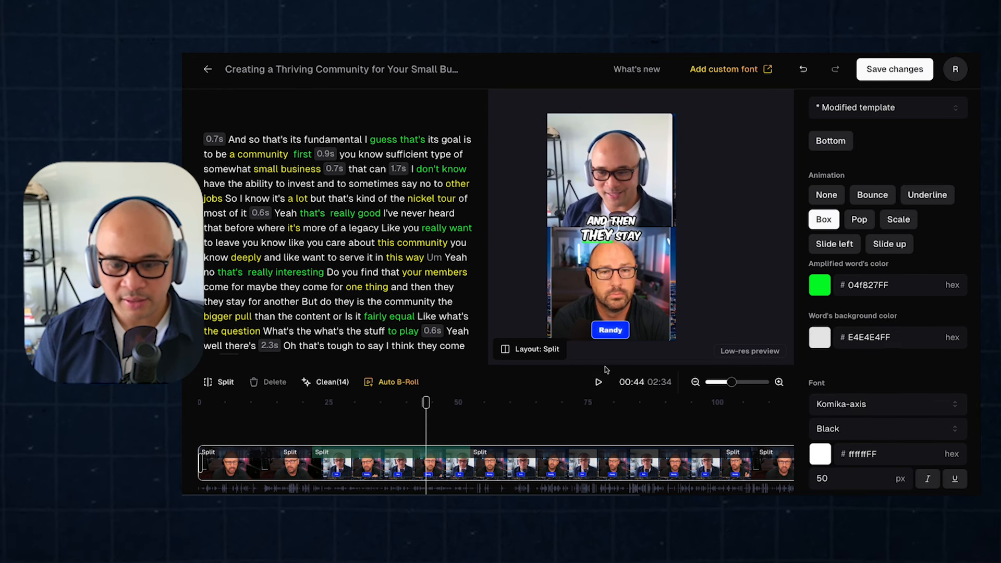
pyautogui.click(598, 383)
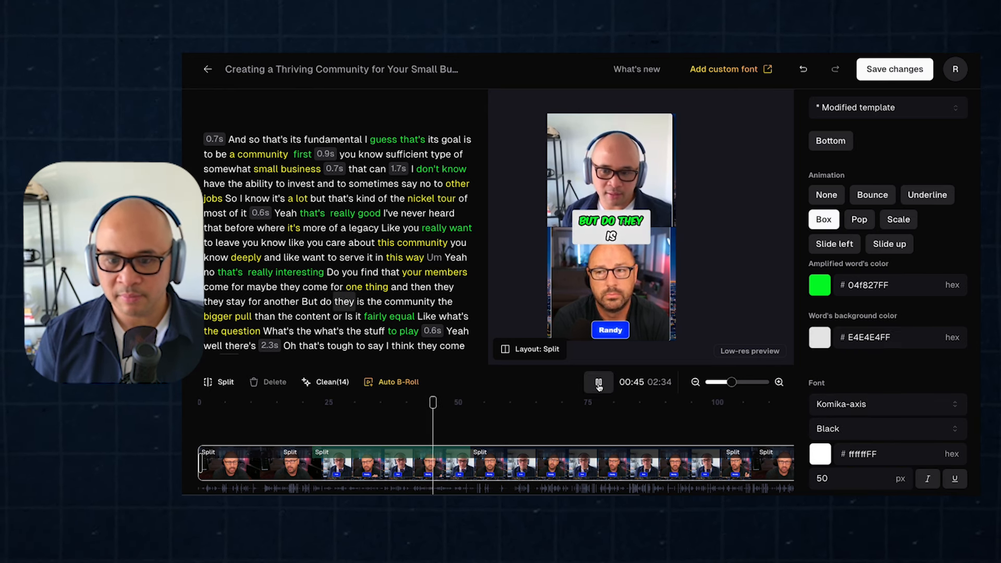
pyautogui.press('space')
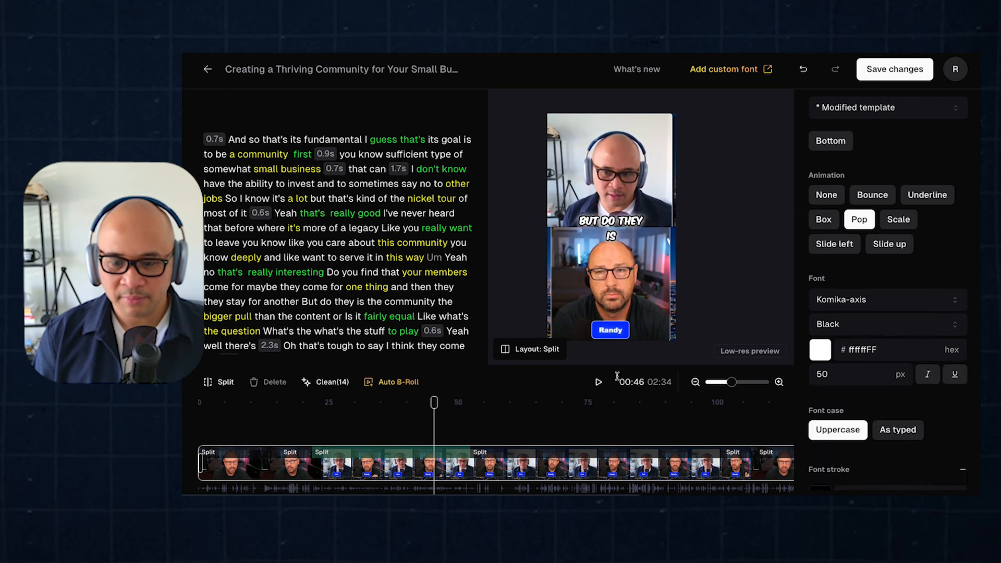
pyautogui.click(598, 383)
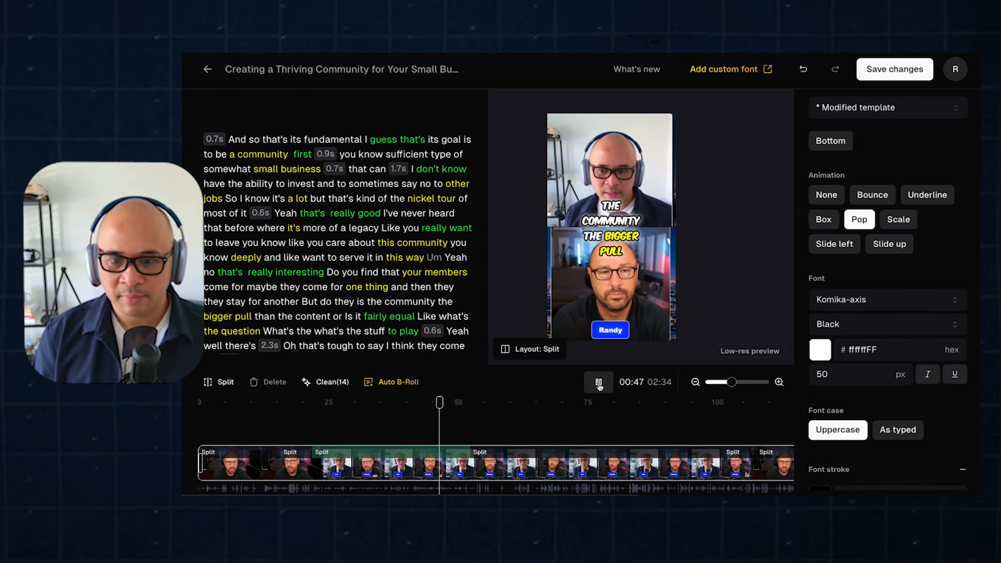
pyautogui.click(599, 384)
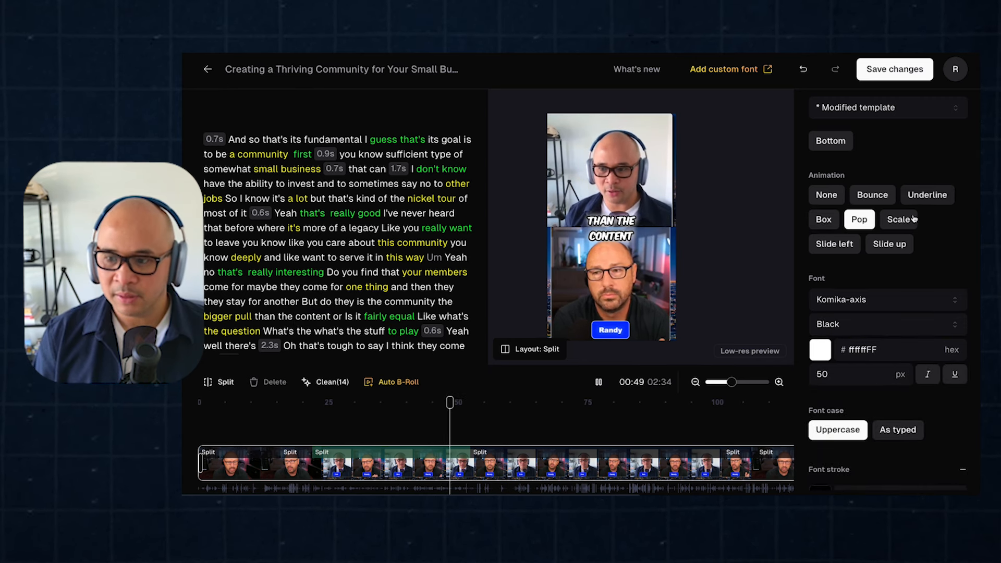
pyautogui.click(899, 219)
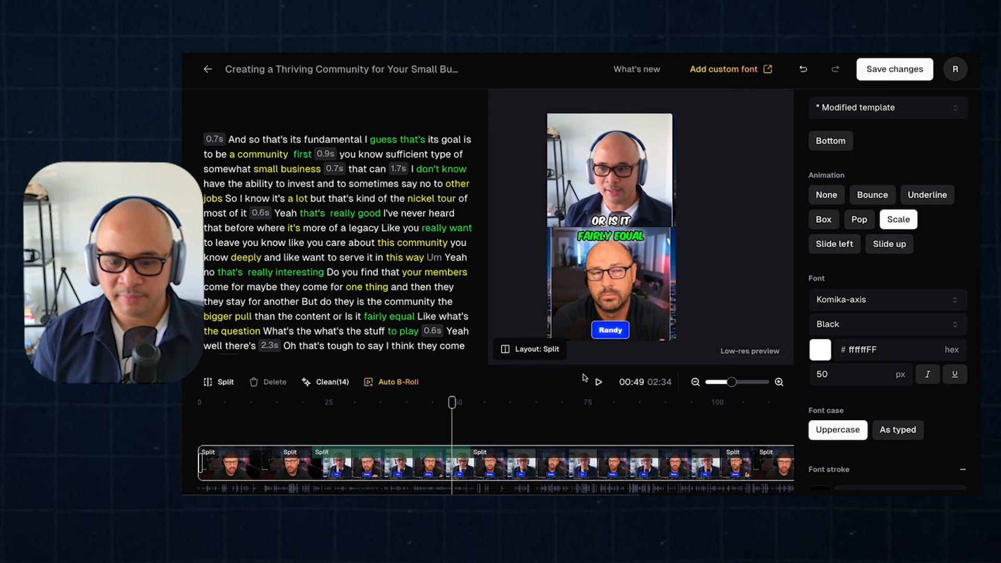
pyautogui.click(598, 386)
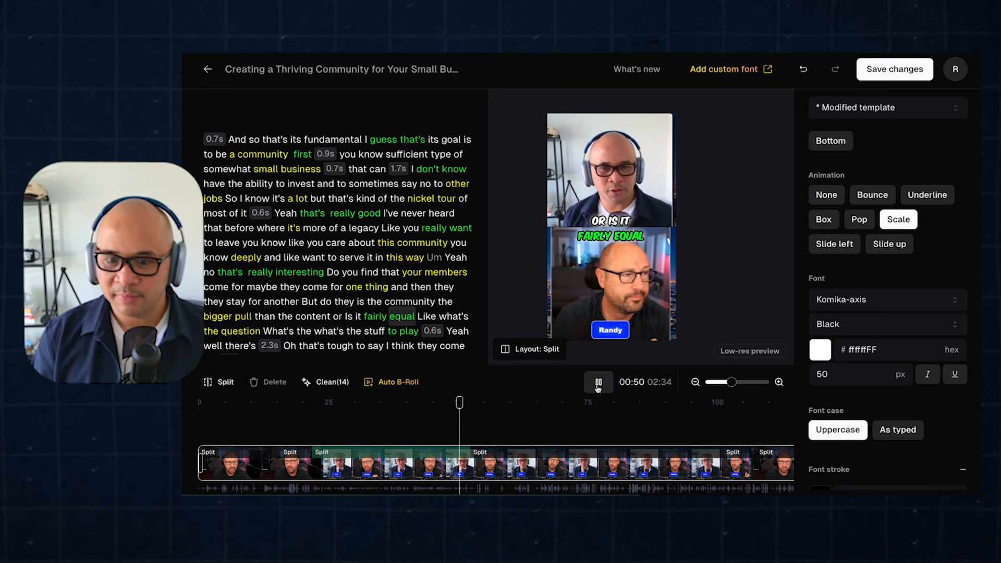
pyautogui.click(598, 386)
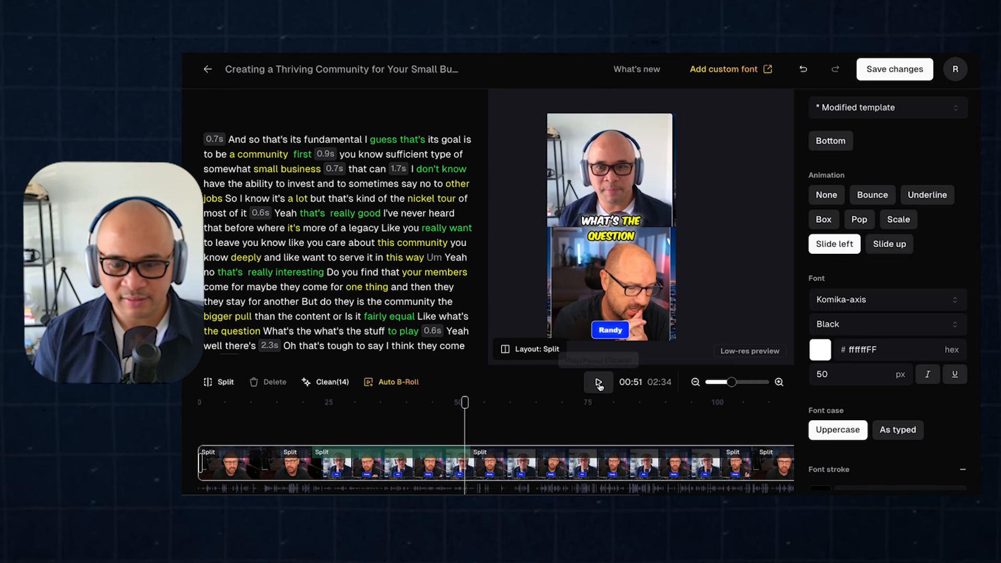
# - Preview the Slide left caption animation, and set the animation to Slide up with a short playback
pyautogui.click(599, 384)
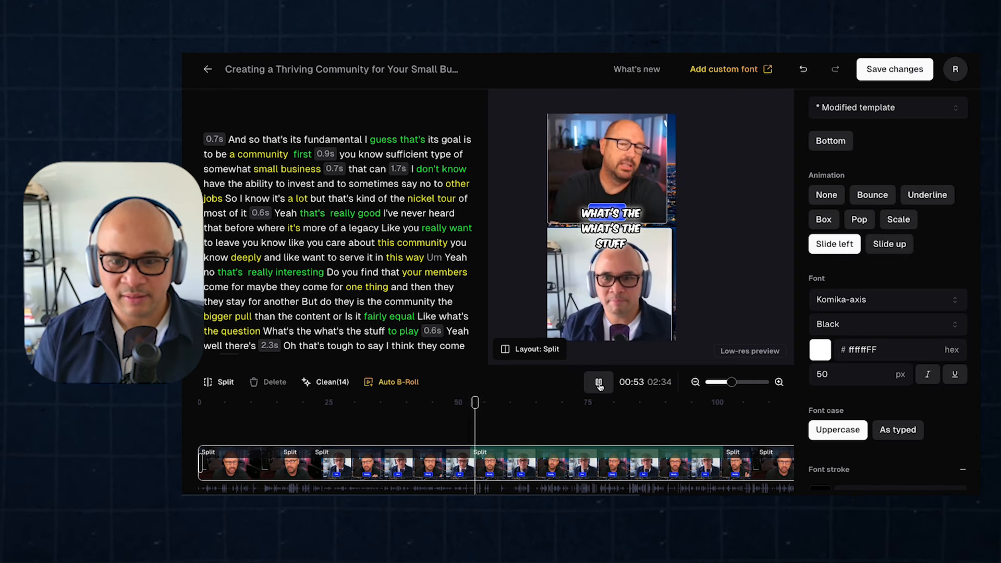
pyautogui.click(599, 385)
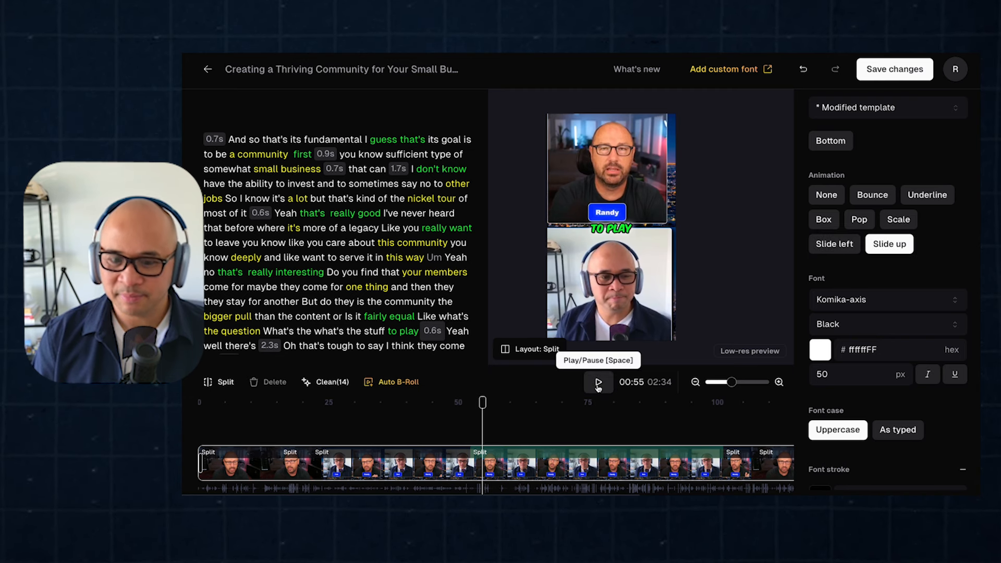
pyautogui.click(599, 385)
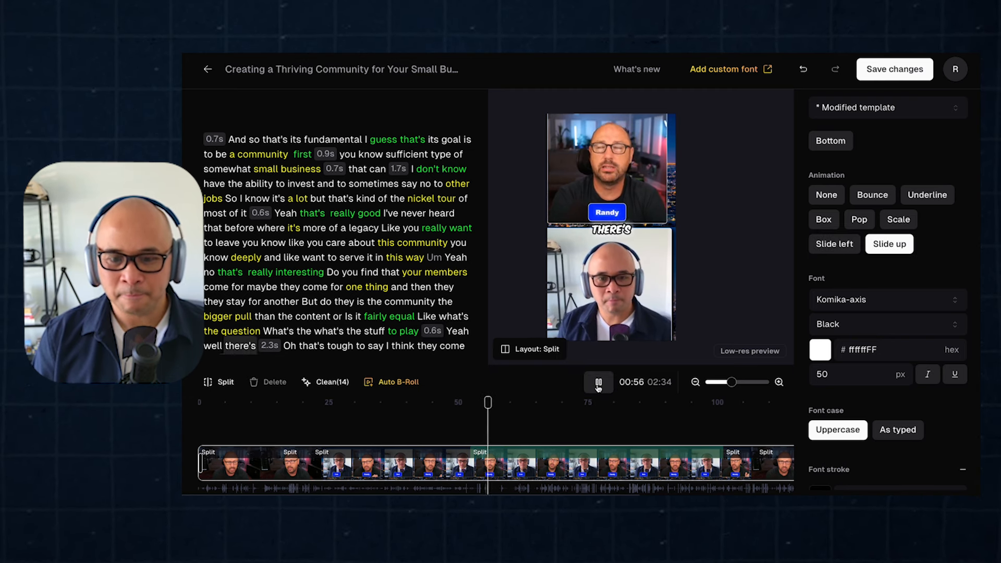
pyautogui.click(598, 386)
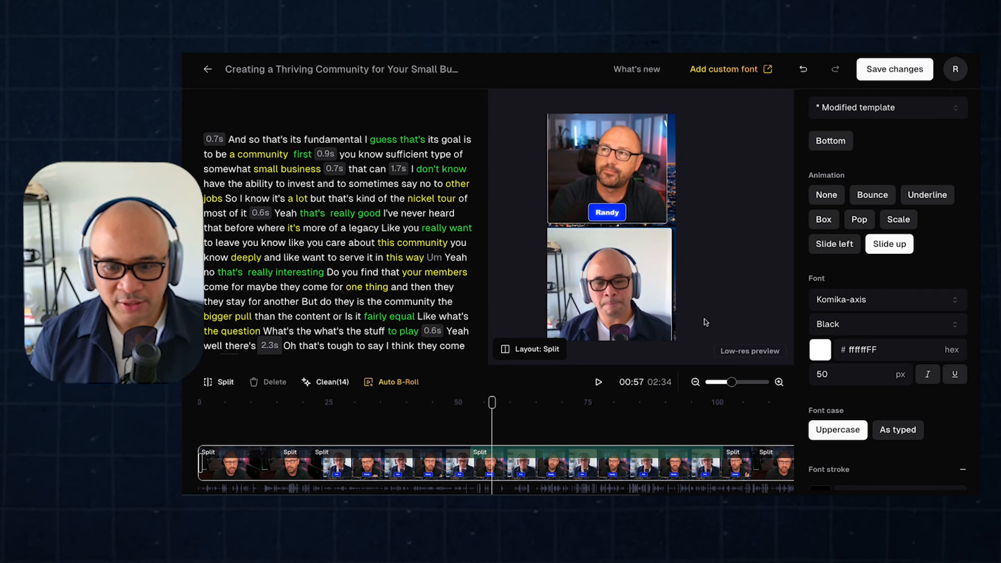
# - Move the playhead to the caption at 00:51, try The bold font, and set the caption font to Montserrat
pyautogui.scroll(1, 844, 287)
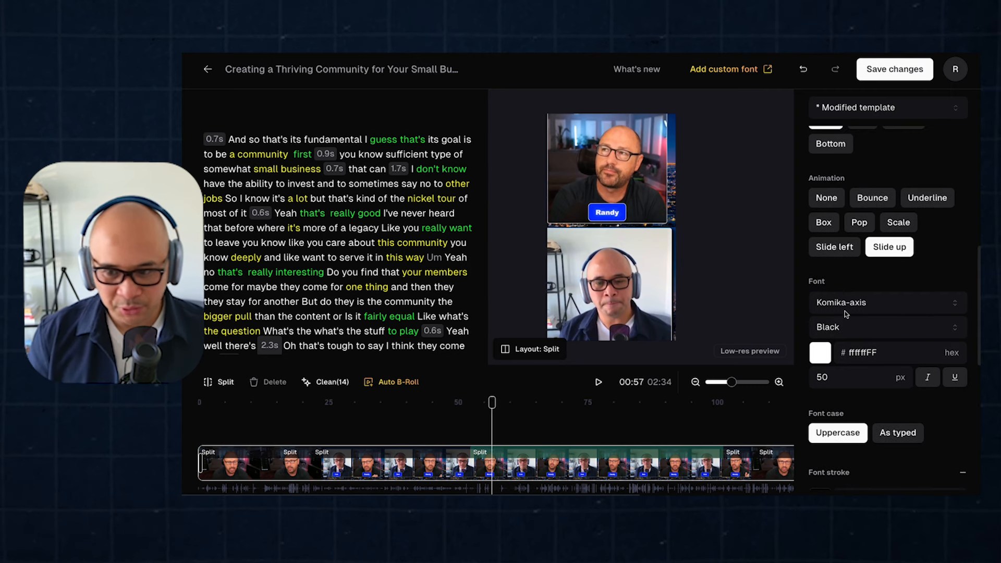
pyautogui.scroll(-3, 862, 307)
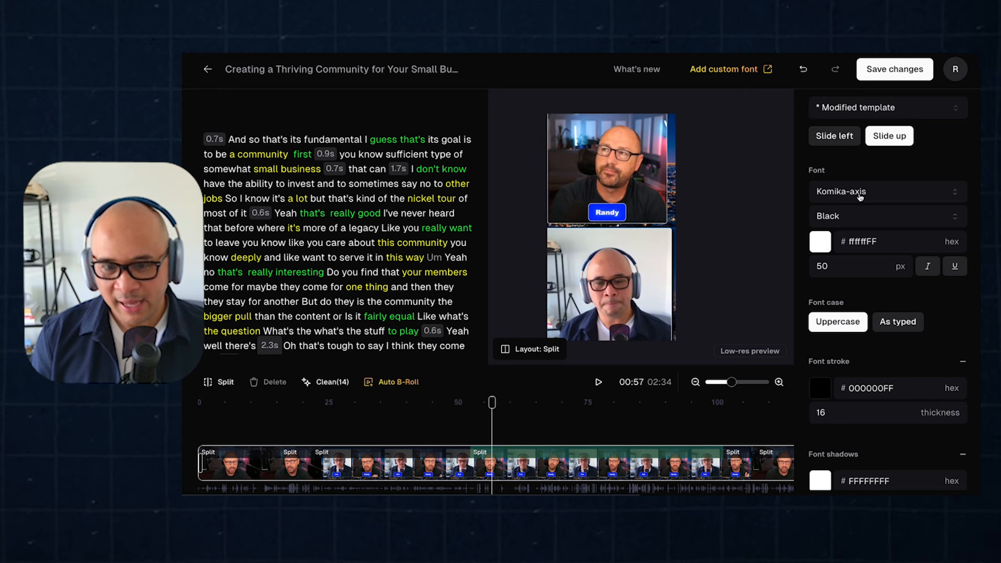
pyautogui.click(465, 461)
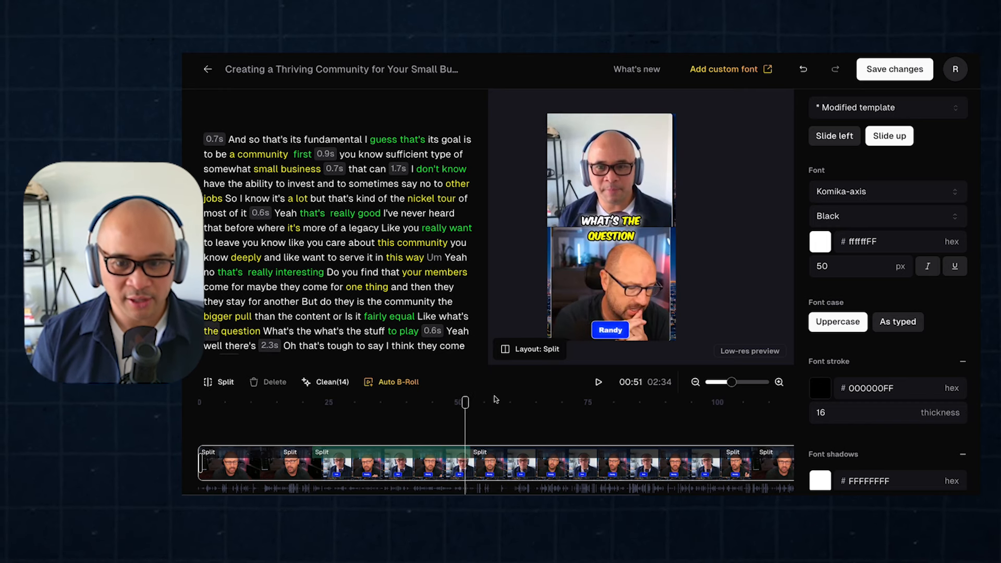
pyautogui.click(856, 198)
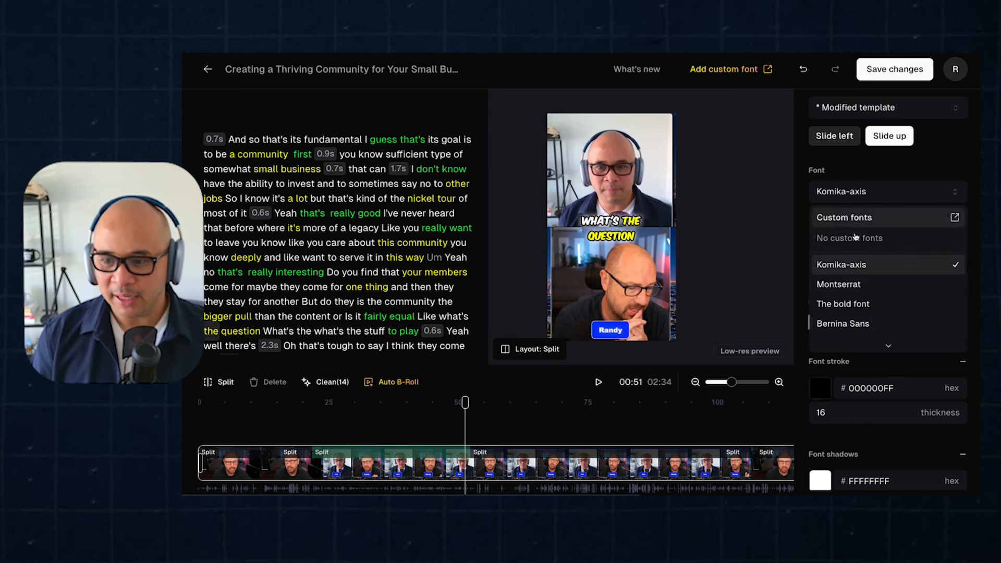
pyautogui.click(853, 287)
pyautogui.press('space')
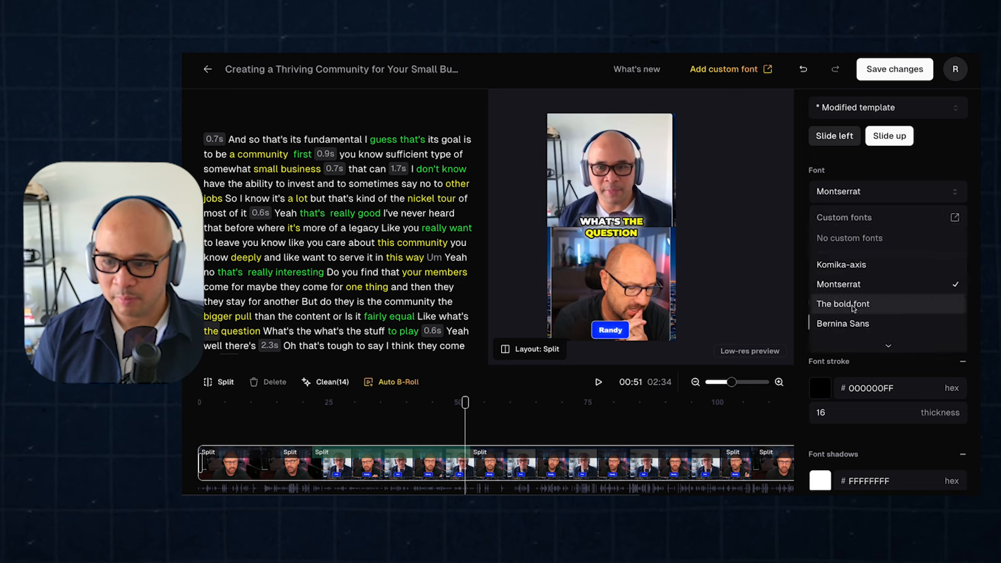
pyautogui.click(853, 304)
pyautogui.click(866, 199)
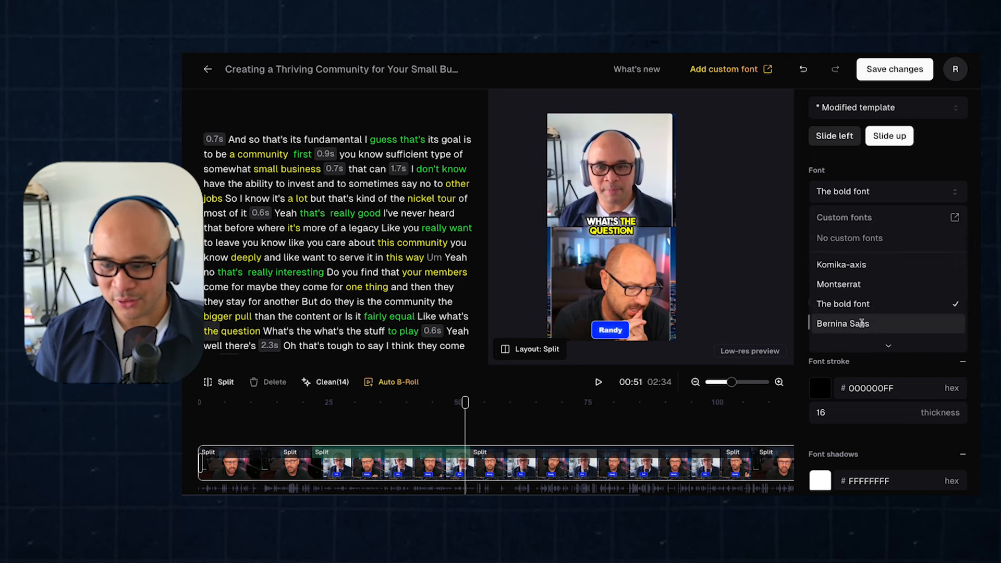
pyautogui.scroll(-10, 862, 323)
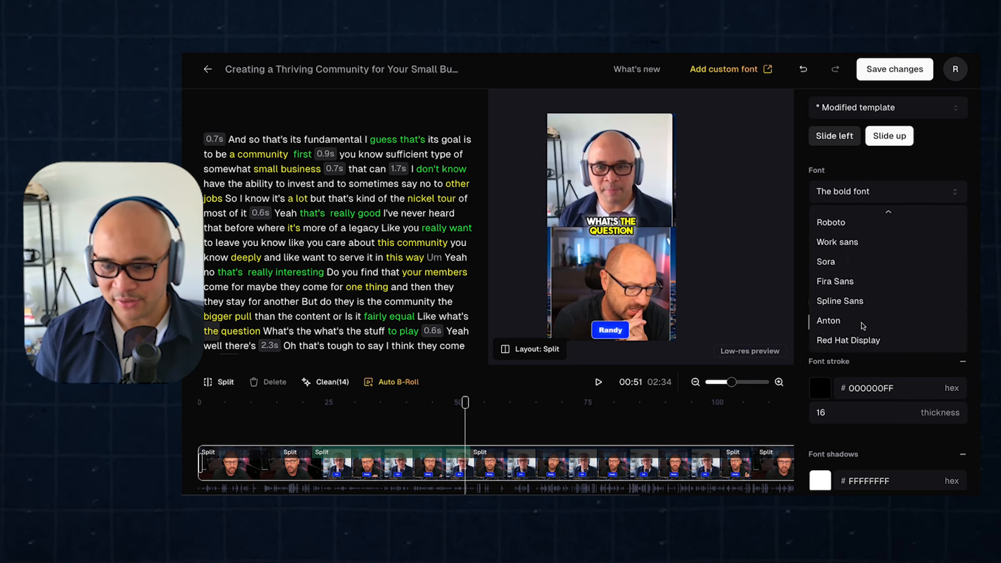
pyautogui.scroll(10, 864, 326)
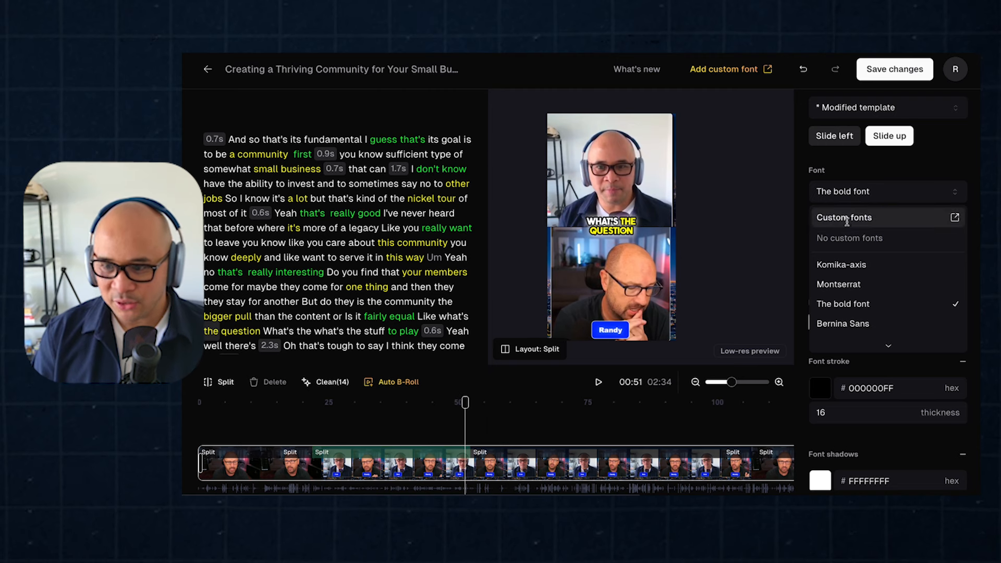
pyautogui.click(846, 286)
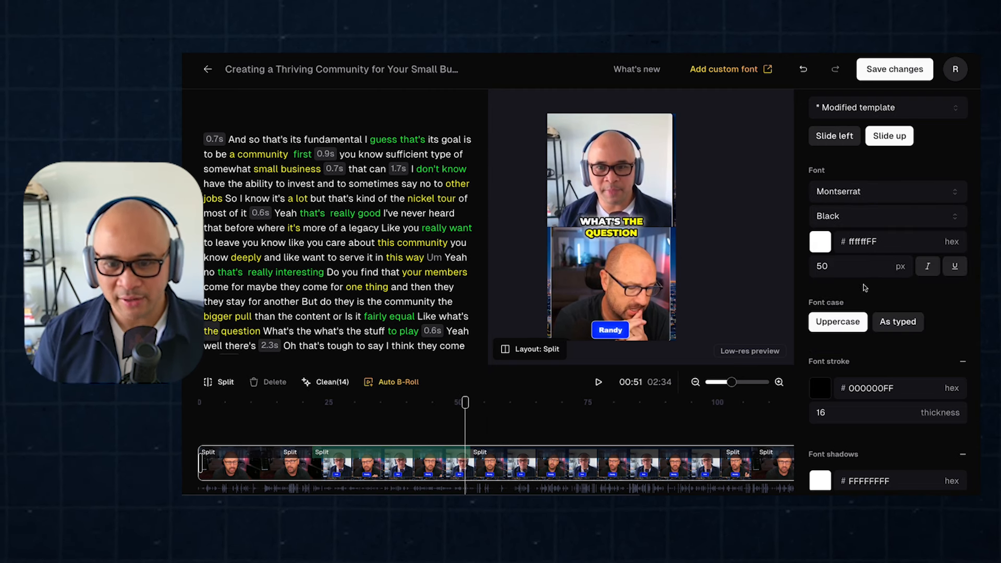
# - Try the As typed font case on the captions and return it to Uppercase
pyautogui.scroll(-1, 839, 261)
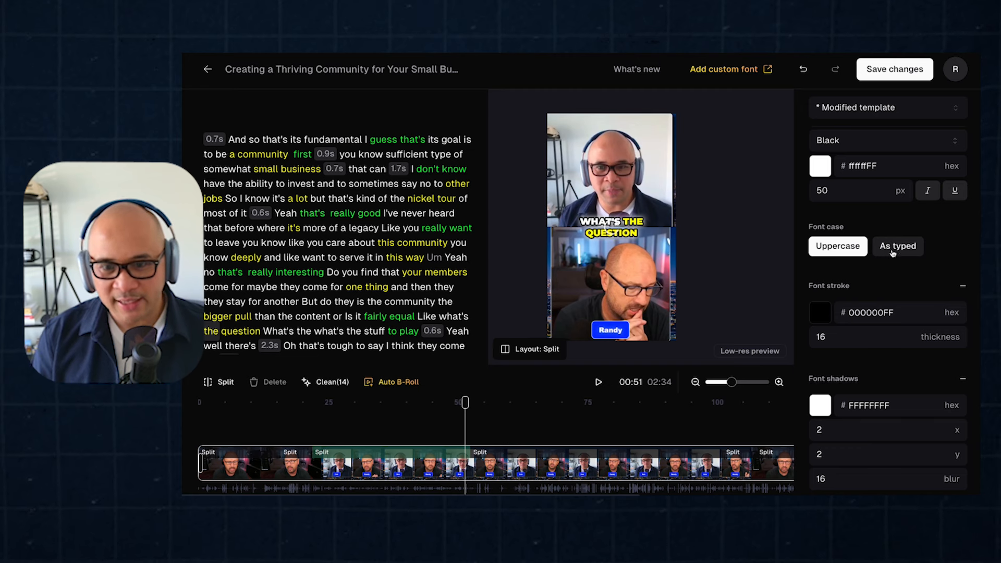
pyautogui.click(888, 255)
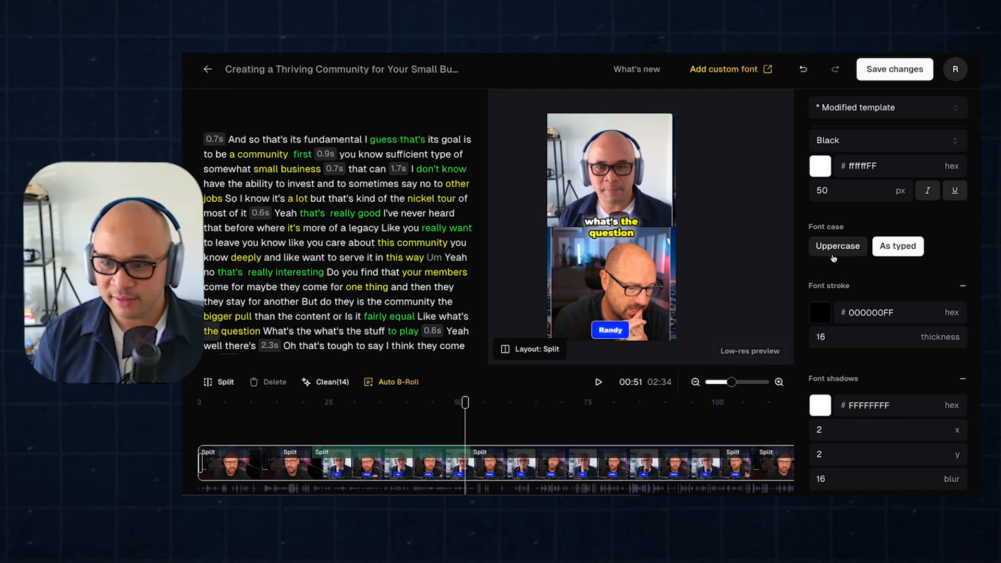
pyautogui.click(837, 245)
# - Change the caption font stroke colour to magenta, F90CD7FF
pyautogui.scroll(-2, 829, 256)
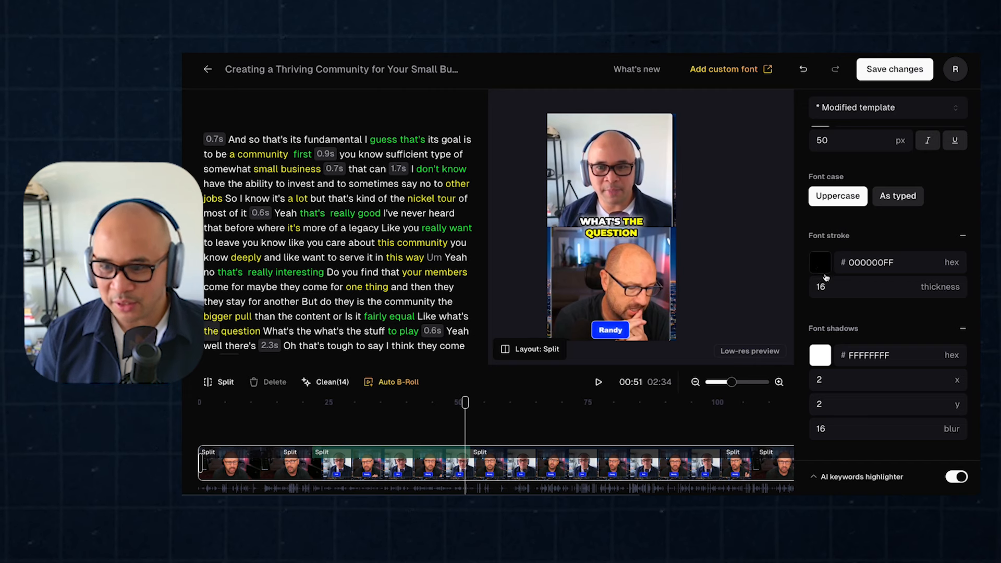
pyautogui.click(824, 272)
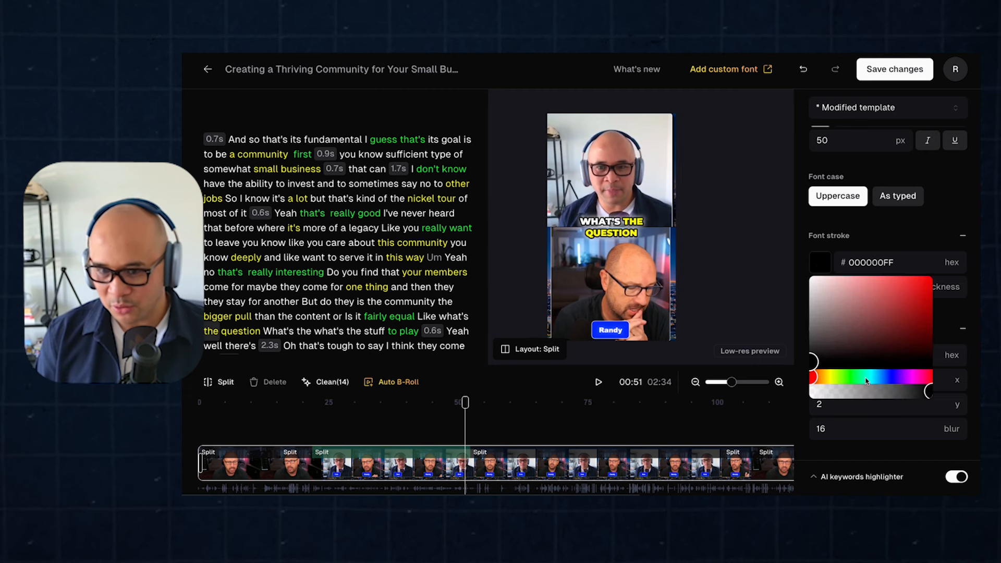
pyautogui.click(891, 379)
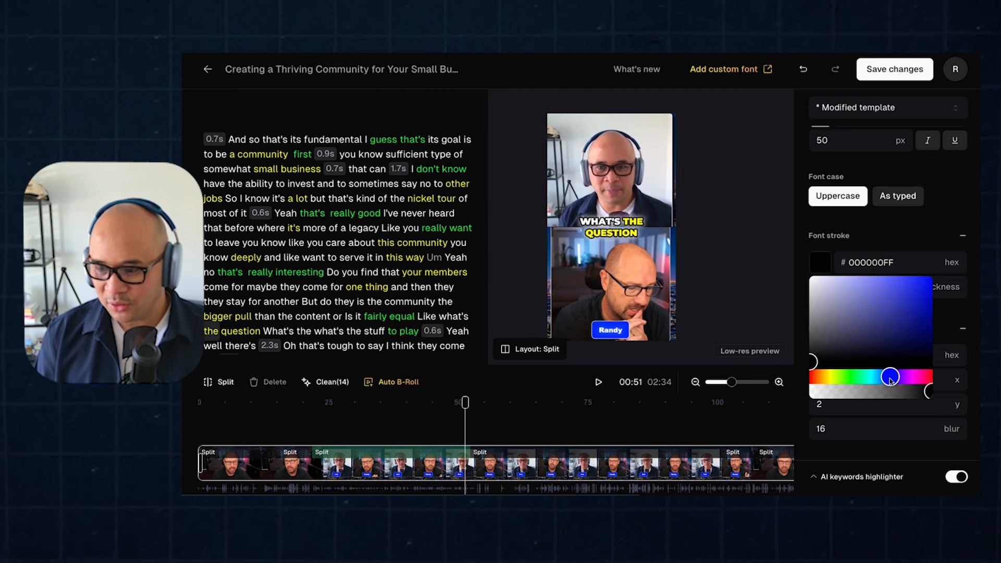
pyautogui.moveTo(890, 379); pyautogui.dragTo(918, 377)
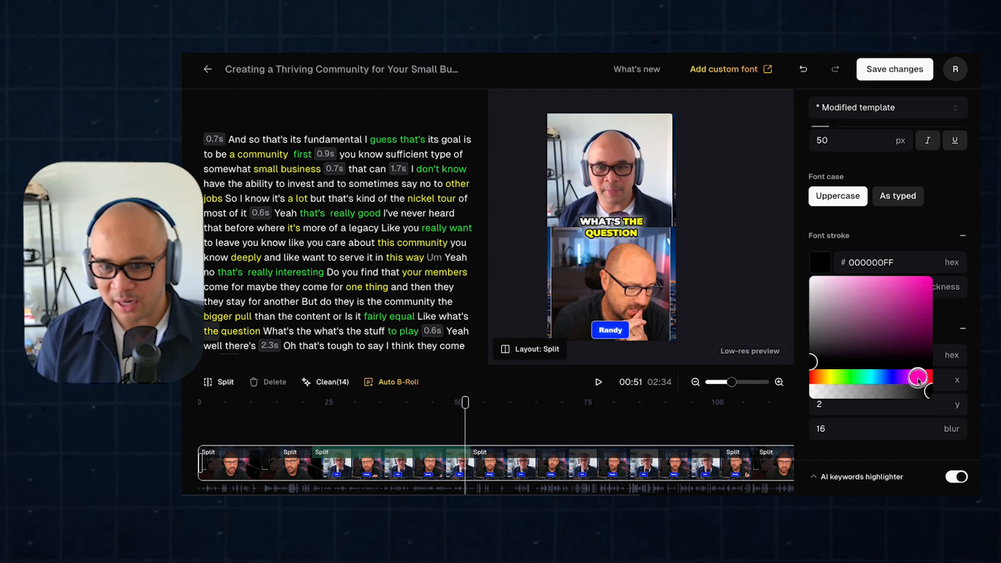
pyautogui.click(933, 252)
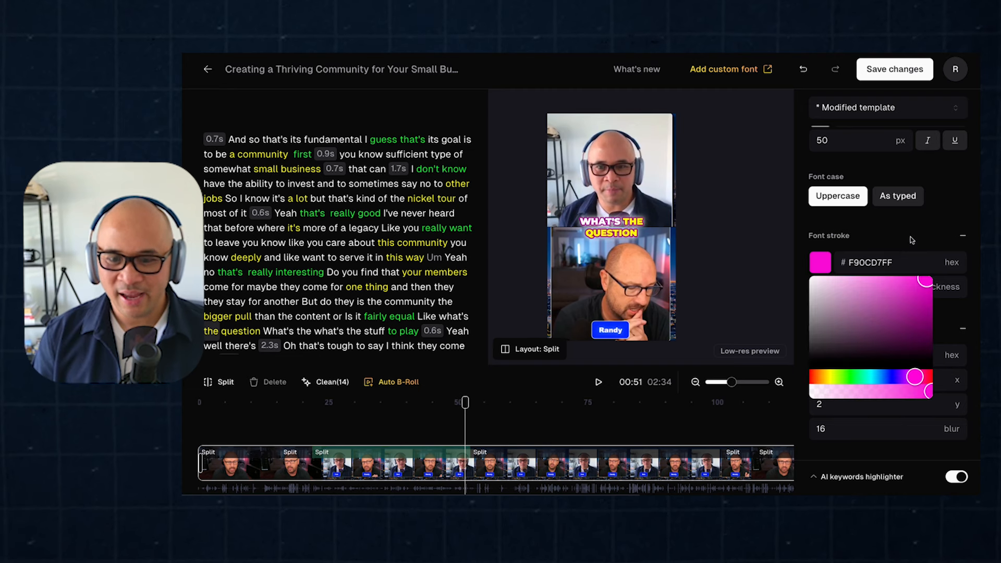
pyautogui.click(911, 237)
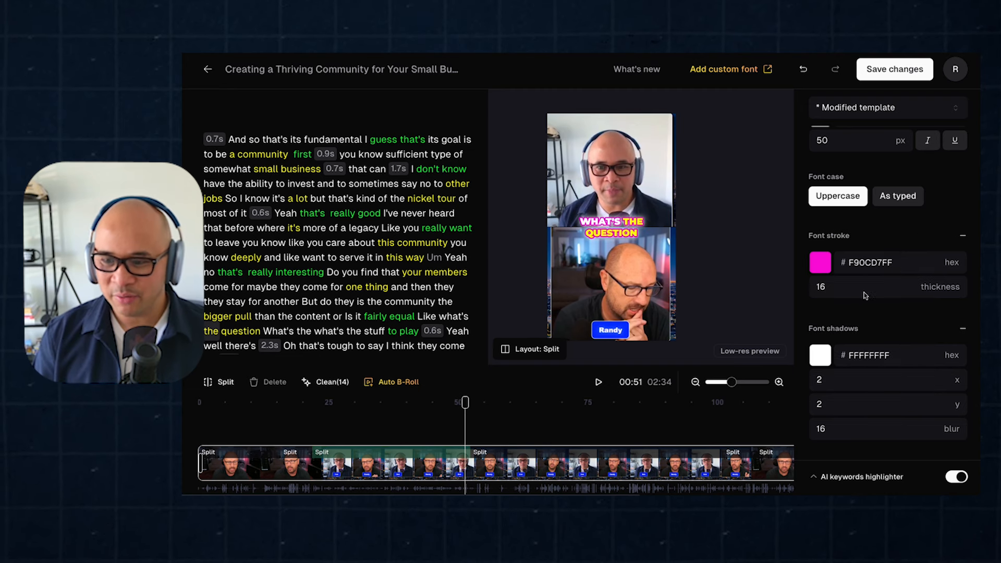
# - Set the caption font stroke thickness to 25
pyautogui.doubleClick(821, 287)
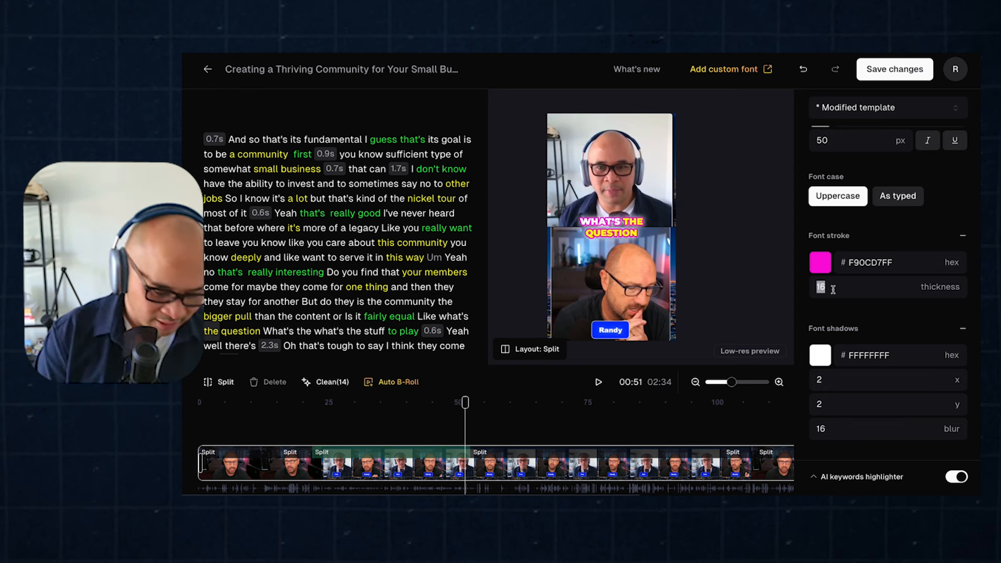
pyautogui.write('25')
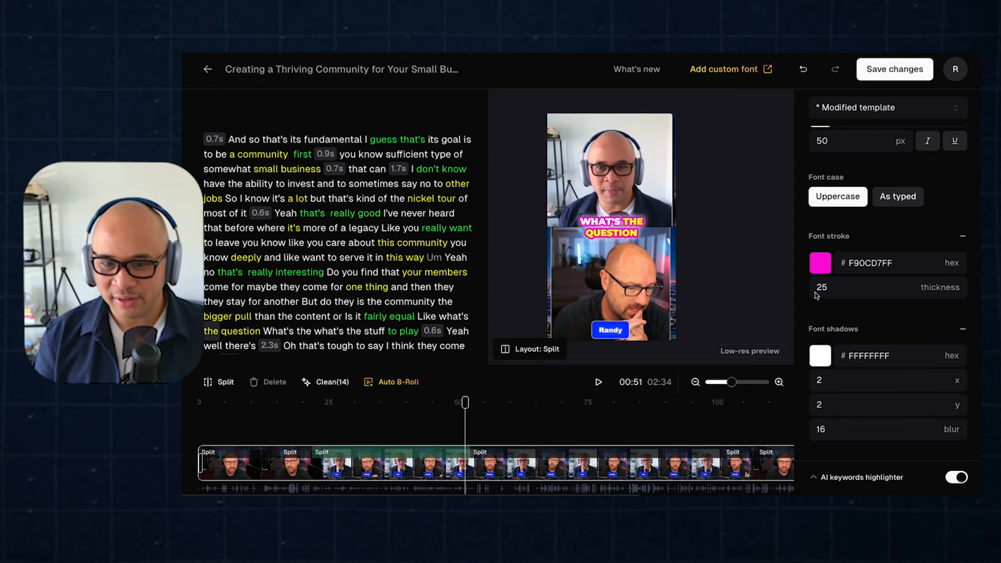
pyautogui.scroll(-3, 865, 310)
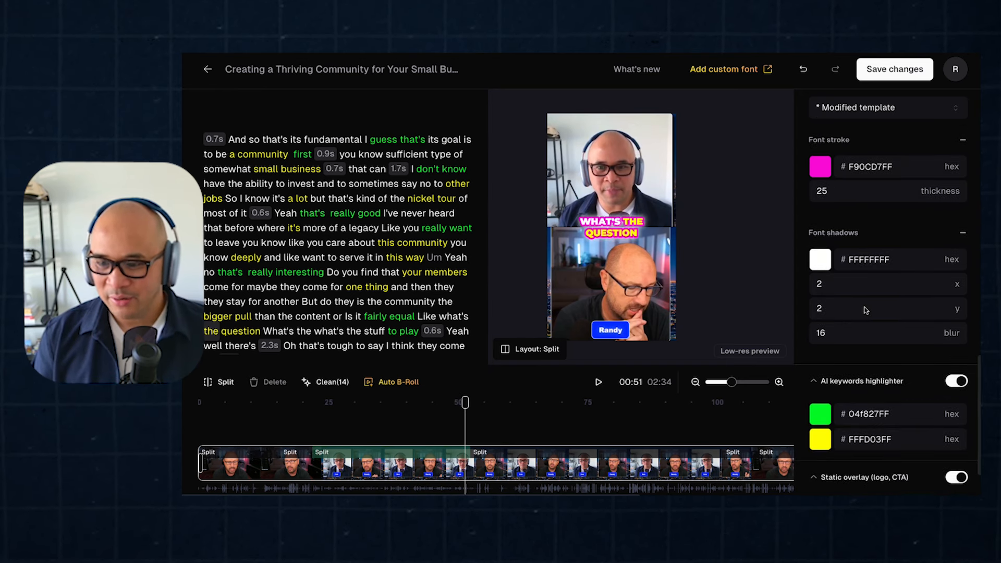
# - Change the caption font shadow colour to near-black, 0F0202FF, and set its blur to 20
pyautogui.click(821, 264)
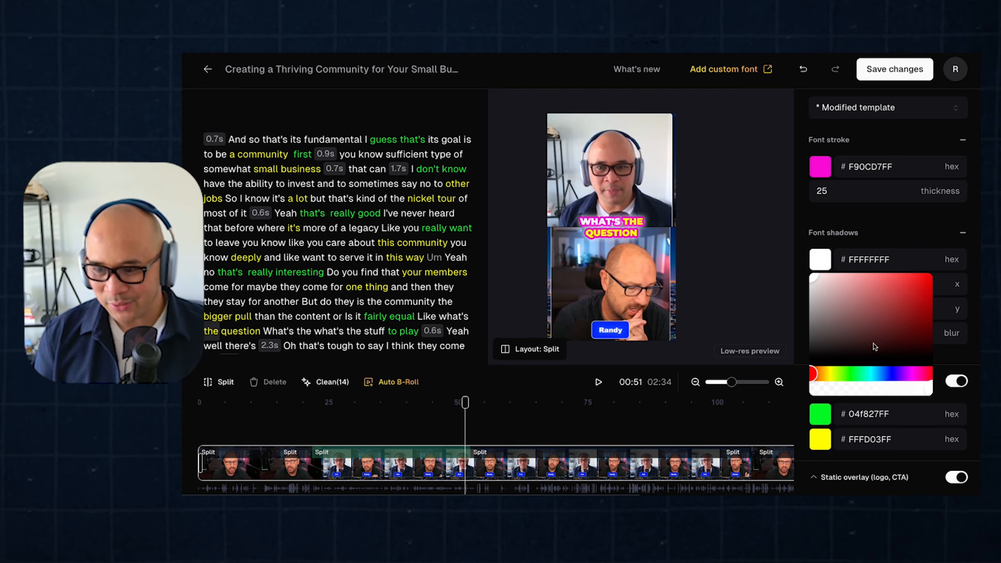
pyautogui.click(918, 308)
pyautogui.moveTo(918, 308); pyautogui.dragTo(920, 355)
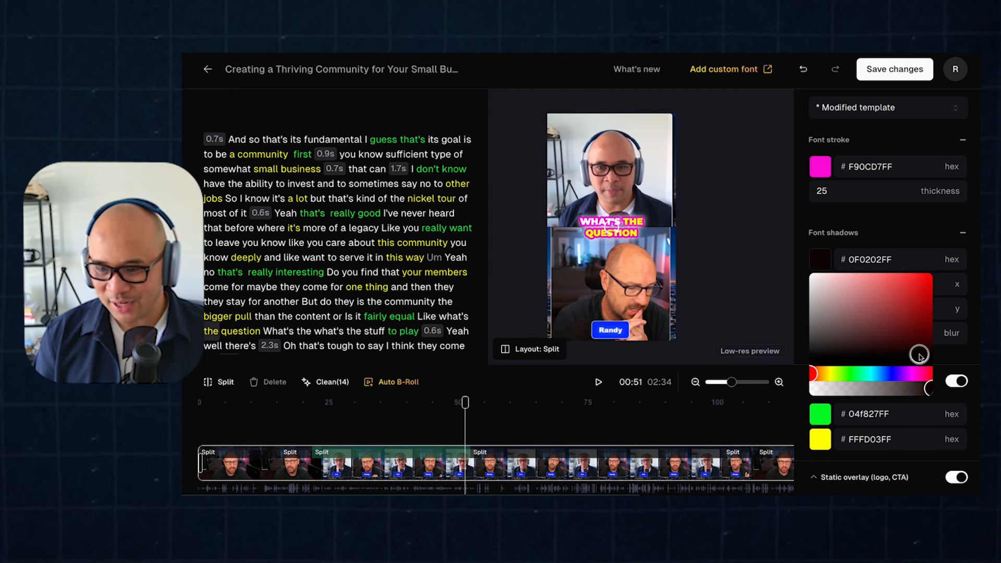
pyautogui.click(882, 232)
pyautogui.scroll(-1, 854, 338)
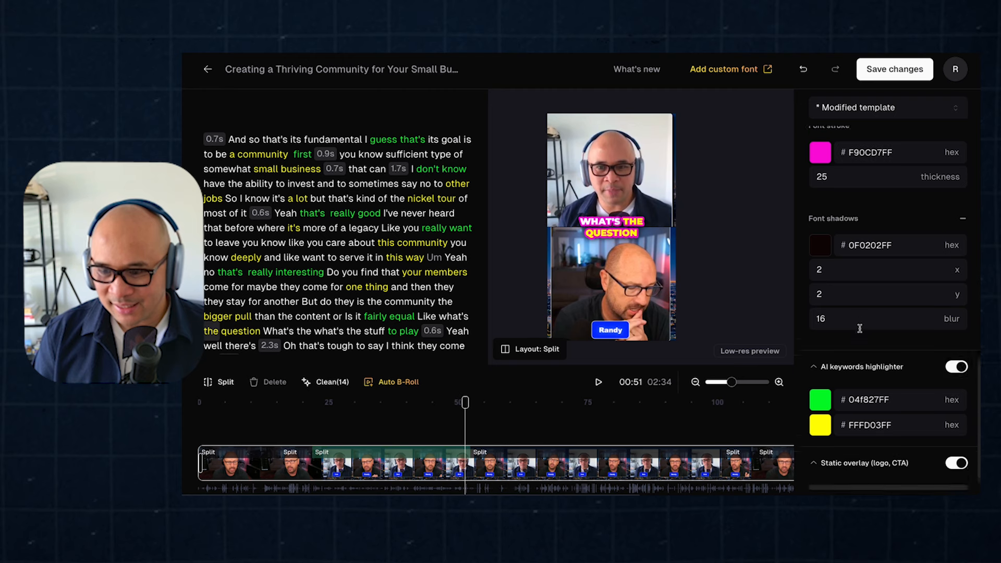
pyautogui.doubleClick(821, 307)
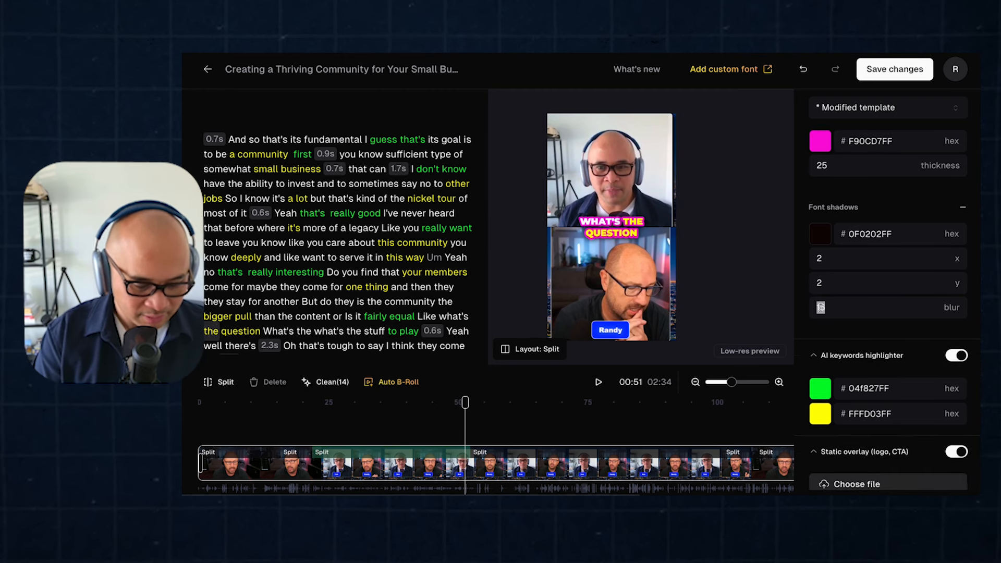
pyautogui.write('4')
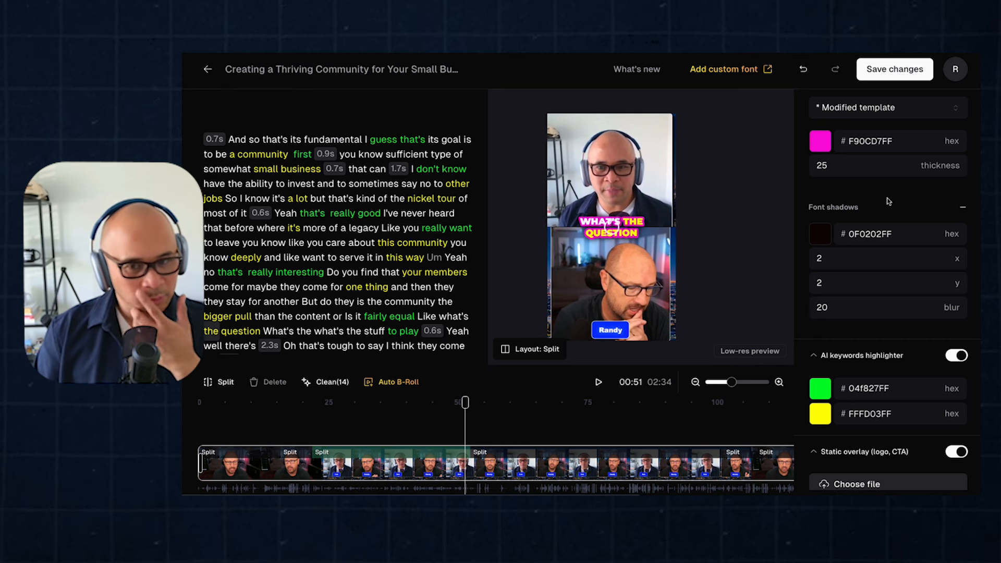
# - Circle the highlighted phrases "guess that's" and "a community" in the transcript, and clear the annotations
pyautogui.scroll(-2, 887, 202)
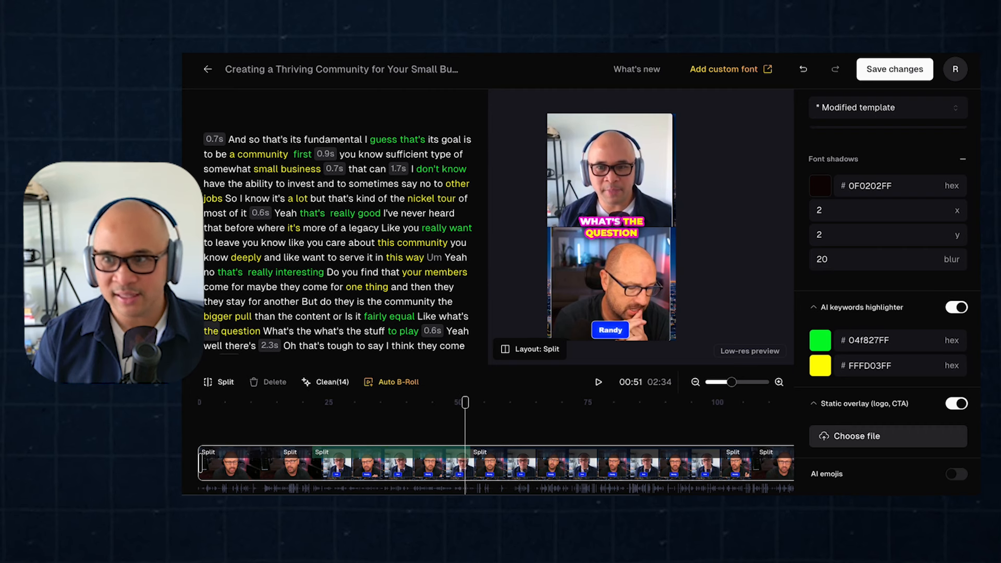
pyautogui.hotkey('alt', 'p')
pyautogui.moveTo(413, 128)
pyautogui.mouseDown()
pyautogui.moveTo(368, 143)
pyautogui.moveTo(351, 117)
pyautogui.moveTo(273, 140)
pyautogui.moveTo(256, 169)
pyautogui.moveTo(285, 149)
pyautogui.mouseUp()
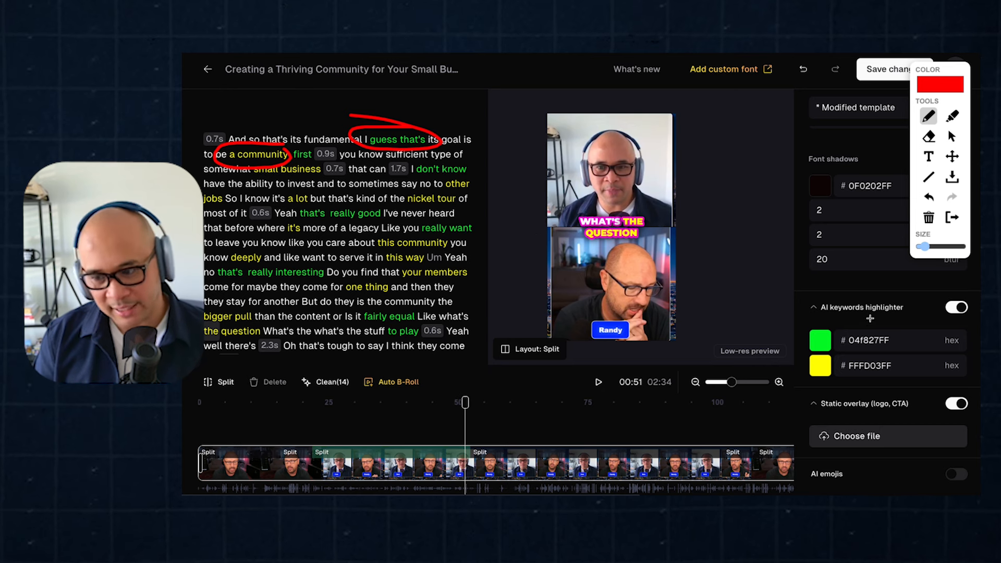
pyautogui.press('Escape')
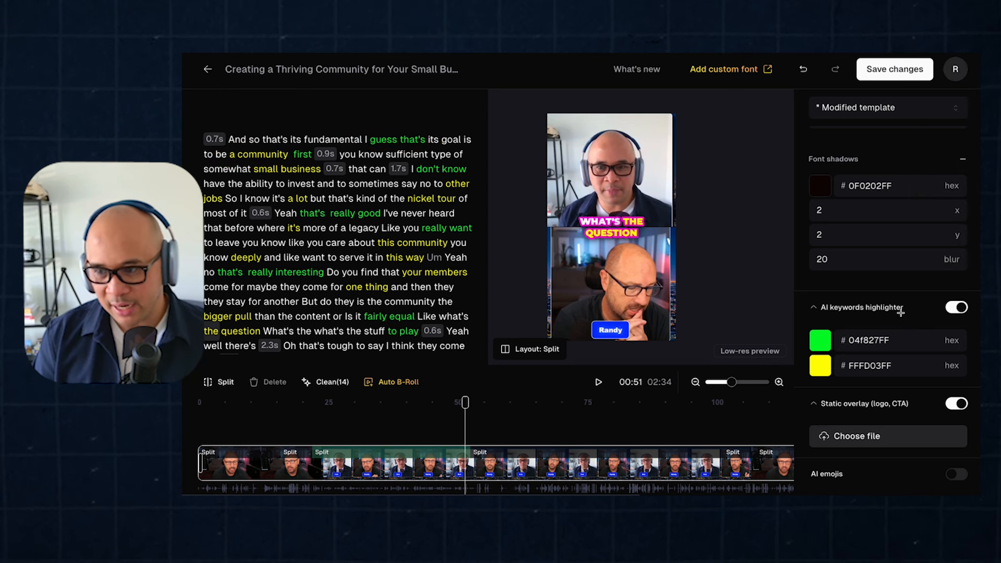
# - Change the first AI keywords highlighter colour from green to blue, 0522F7FF
pyautogui.click(822, 348)
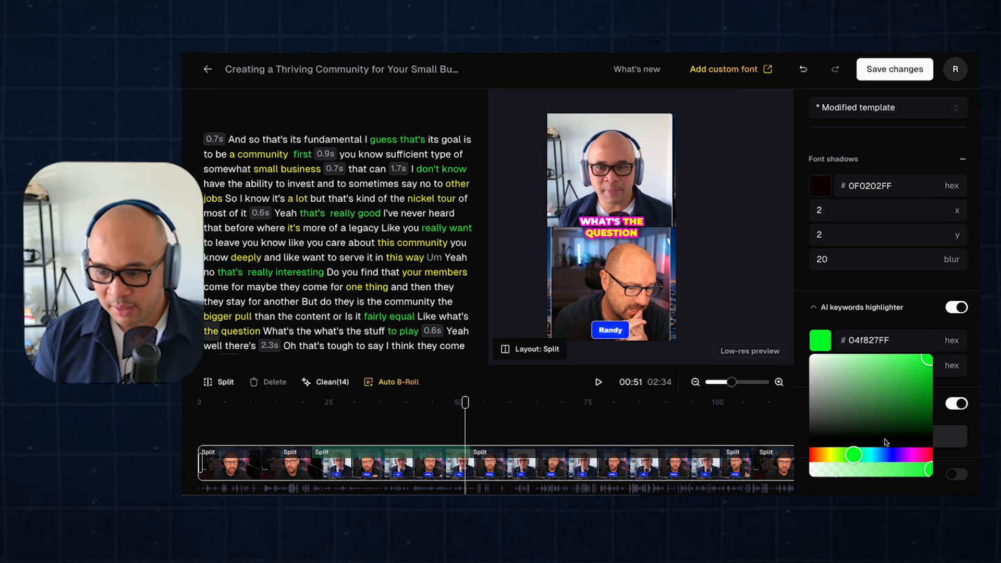
pyautogui.click(889, 456)
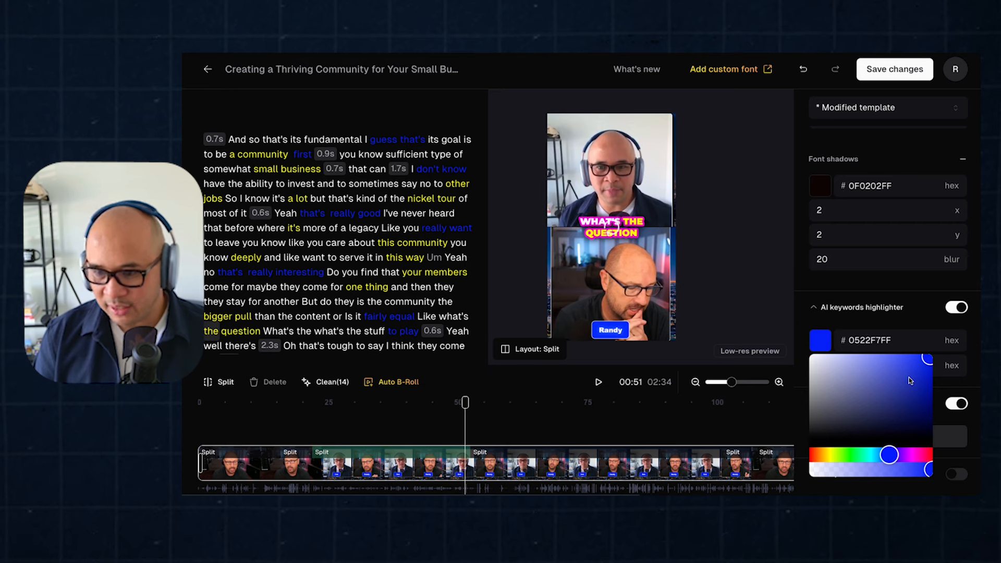
pyautogui.click(863, 308)
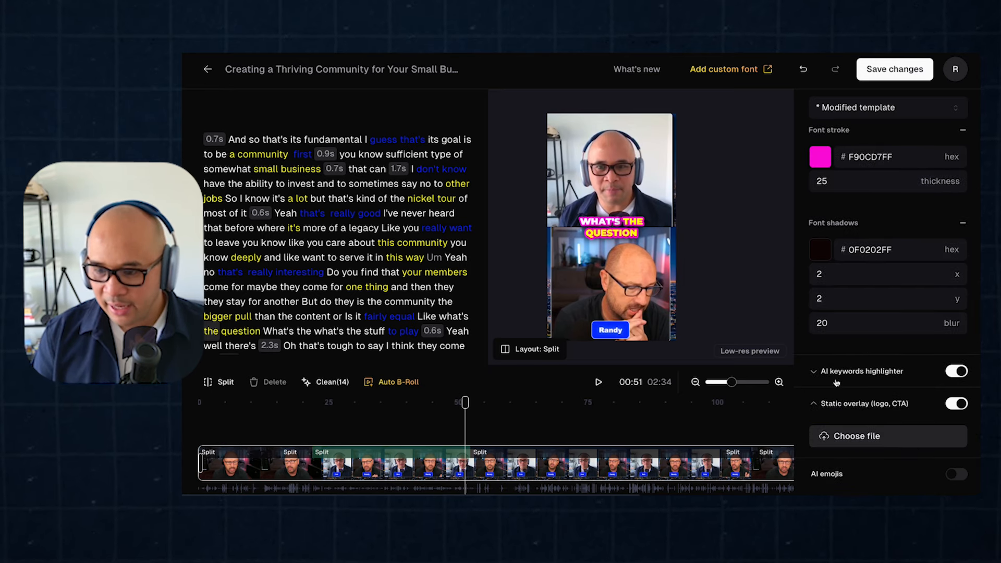
pyautogui.scroll(2, 952, 342)
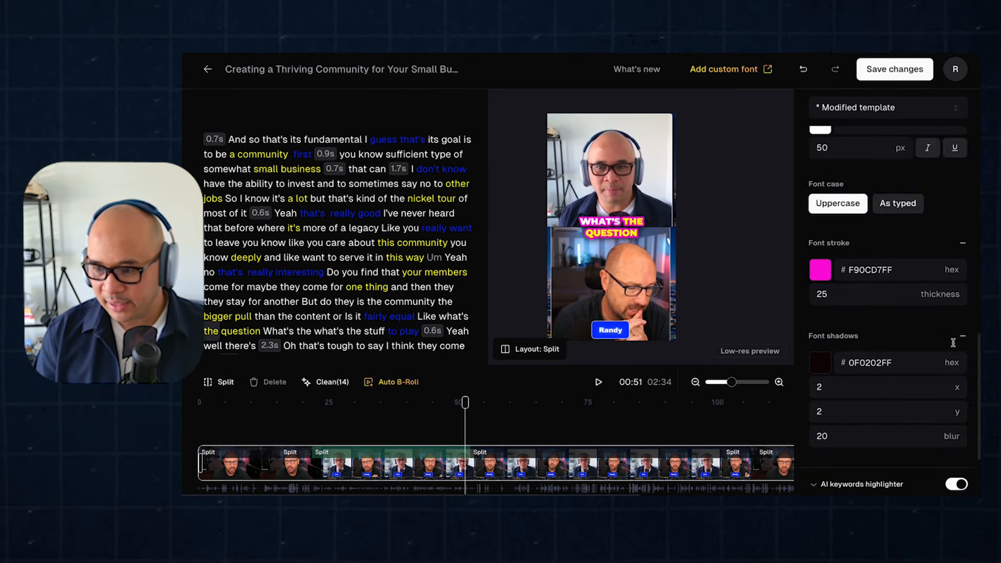
pyautogui.scroll(-2, 952, 348)
# - Change the second AI keywords highlighter colour to teal, 0CD5ADFF, and move the playhead to the caption at 00:50
pyautogui.click(813, 375)
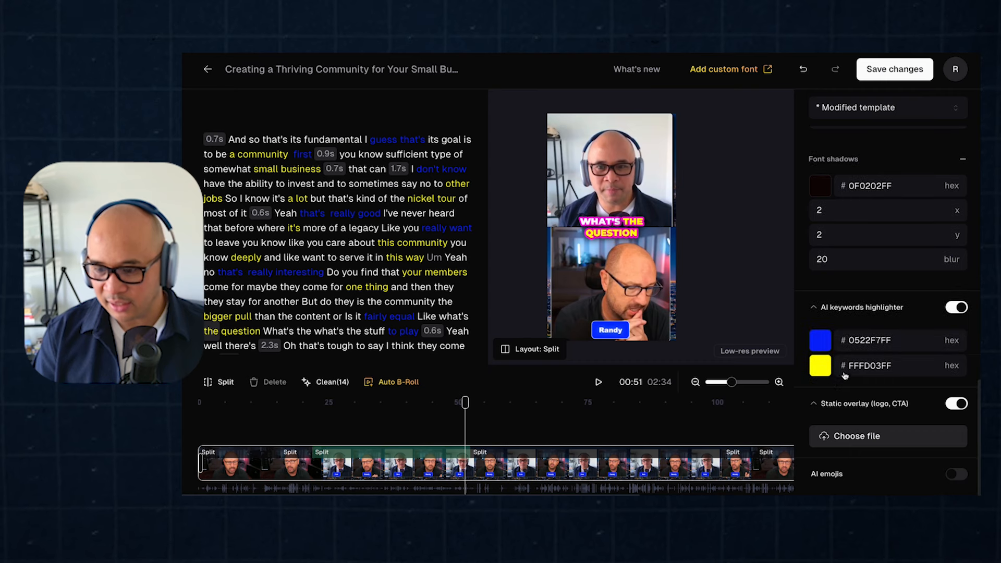
pyautogui.click(820, 366)
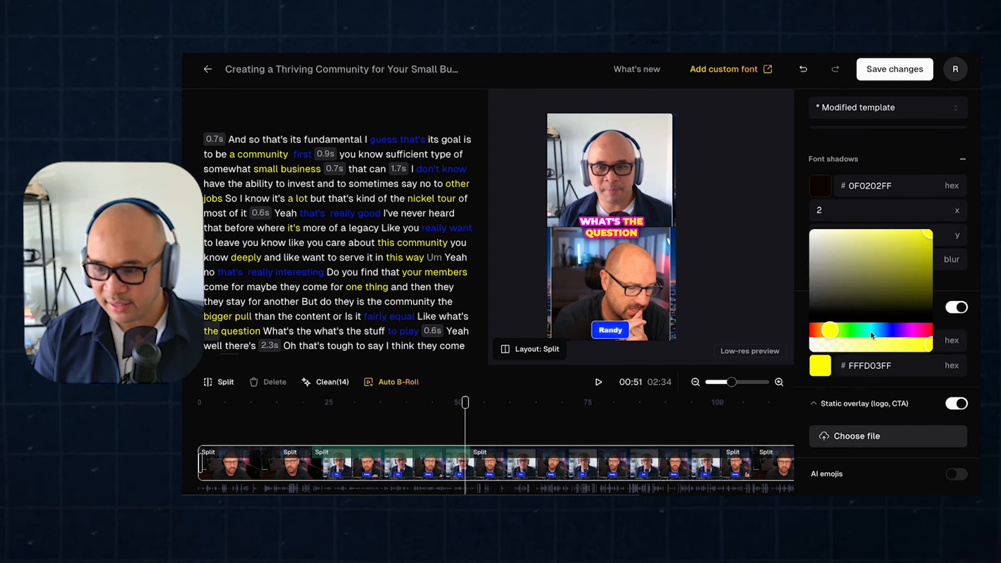
pyautogui.click(868, 331)
pyautogui.moveTo(927, 233); pyautogui.dragTo(927, 252)
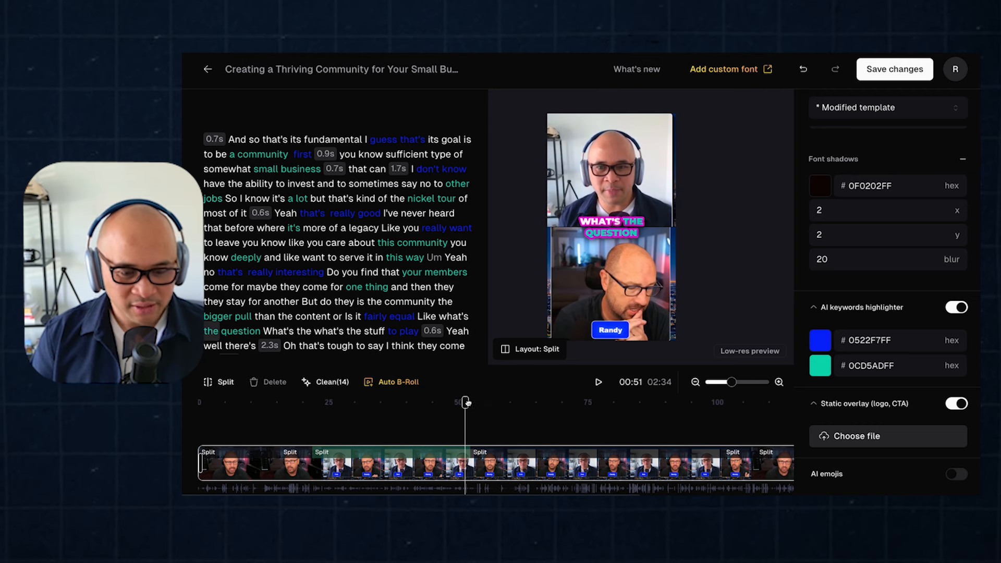
pyautogui.moveTo(468, 403)
pyautogui.mouseDown()
pyautogui.moveTo(370, 402)
pyautogui.moveTo(682, 409)
pyautogui.moveTo(202, 404)
pyautogui.moveTo(456, 404)
pyautogui.mouseUp()
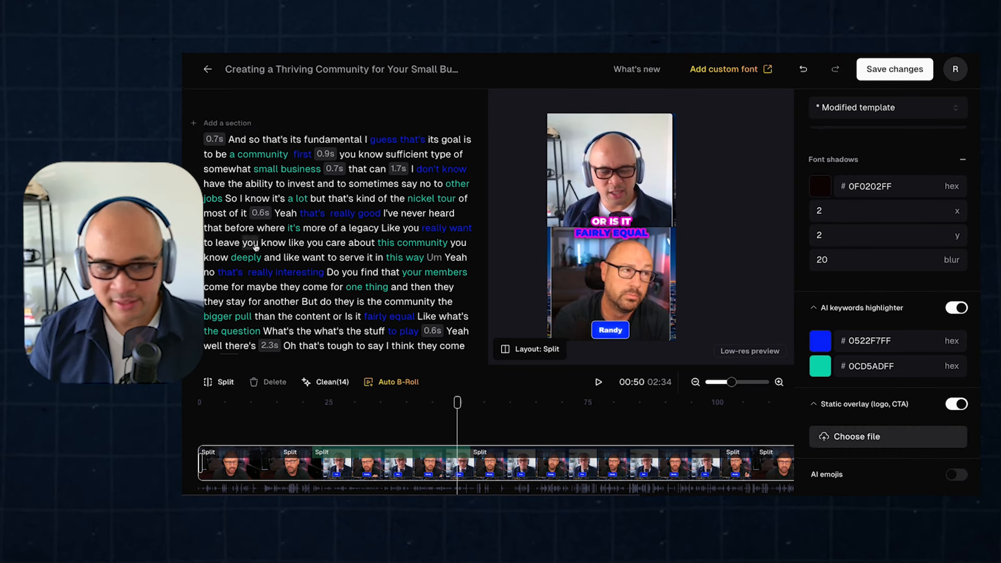
# - Upload the Uscreen Logo icon as a static overlay, shrink it, try other corners, and place it in the video's lower-left corner
pyautogui.click(846, 440)
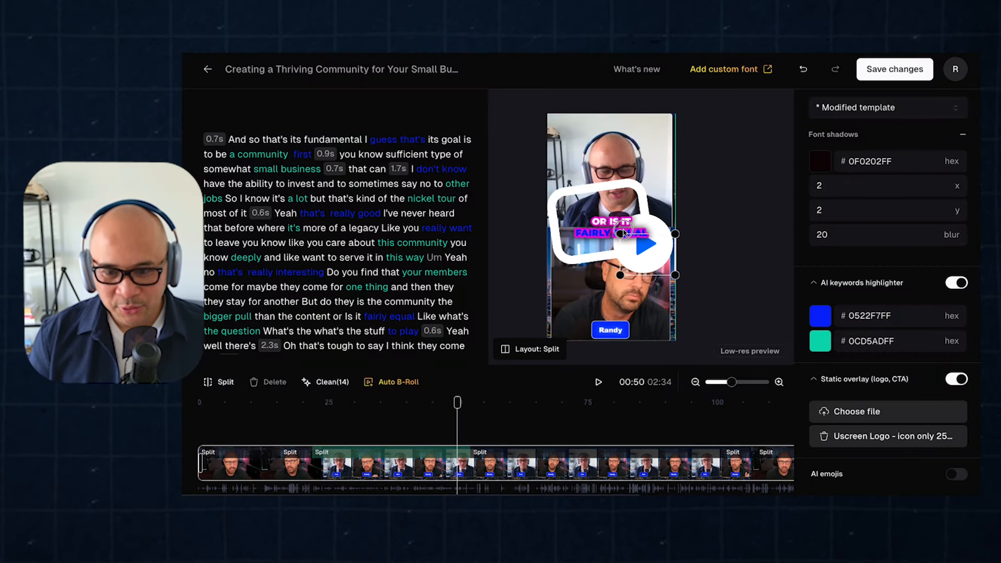
pyautogui.moveTo(624, 232); pyautogui.dragTo(572, 327)
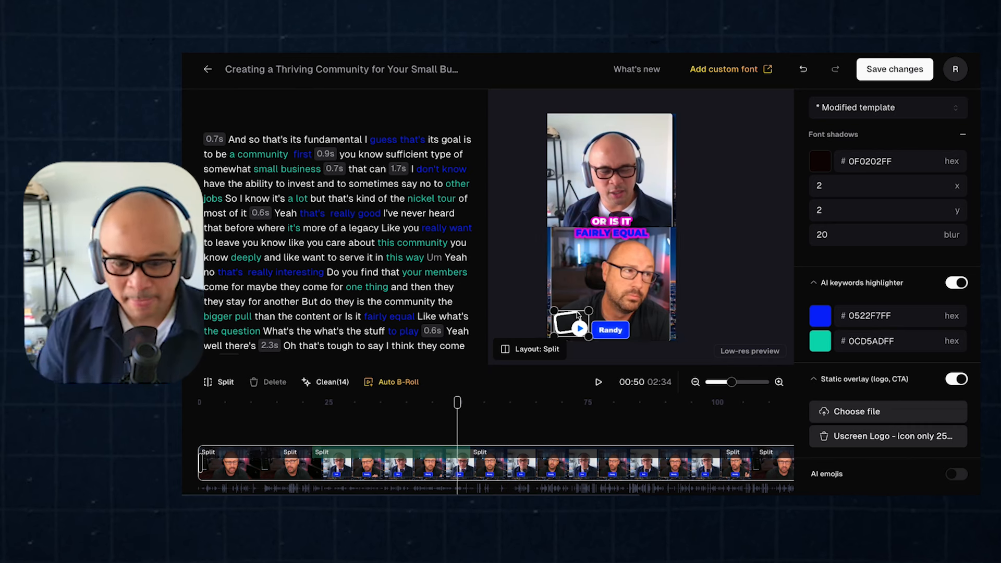
pyautogui.click(731, 290)
pyautogui.moveTo(577, 327); pyautogui.dragTo(659, 333)
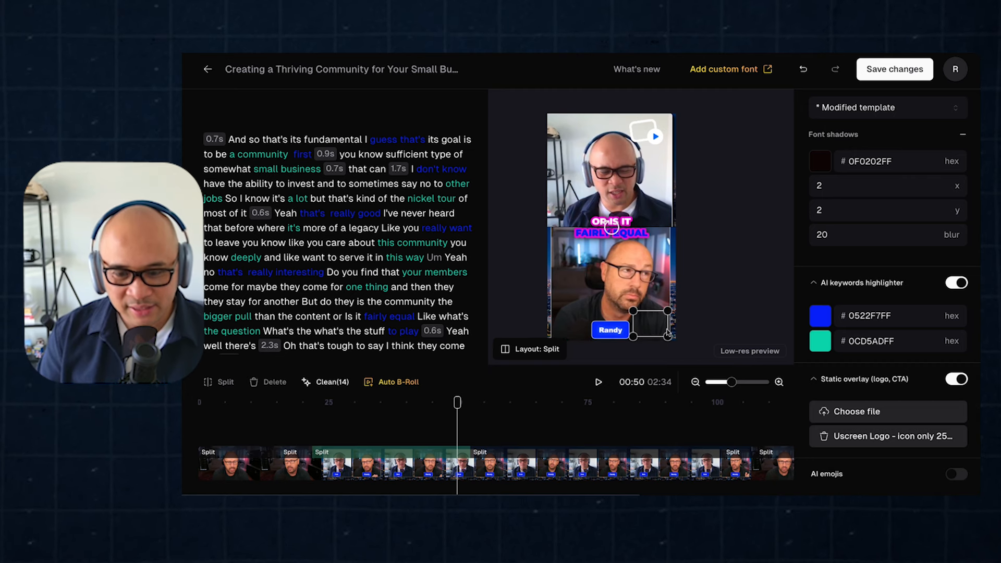
pyautogui.moveTo(650, 324); pyautogui.dragTo(574, 326)
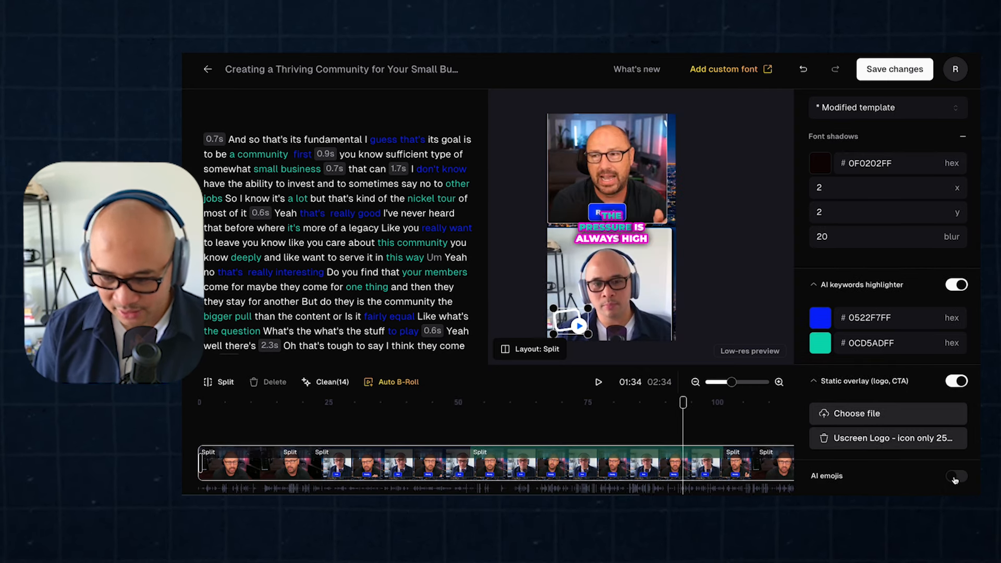
# - Turn on AI emojis, play the clip from the word "sufficient" to preview the captions, and move the playhead to 00:45
pyautogui.click(956, 478)
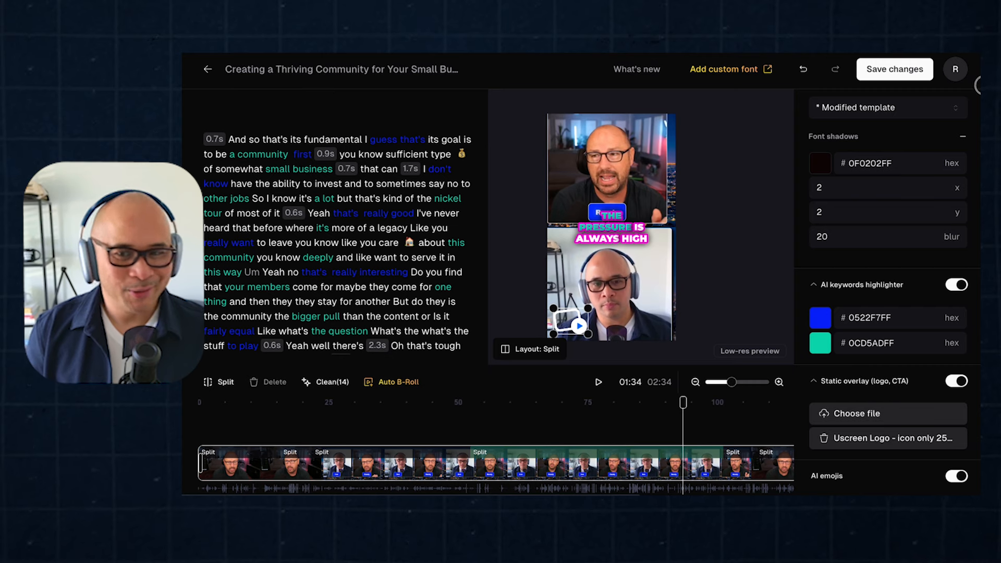
pyautogui.click(410, 155)
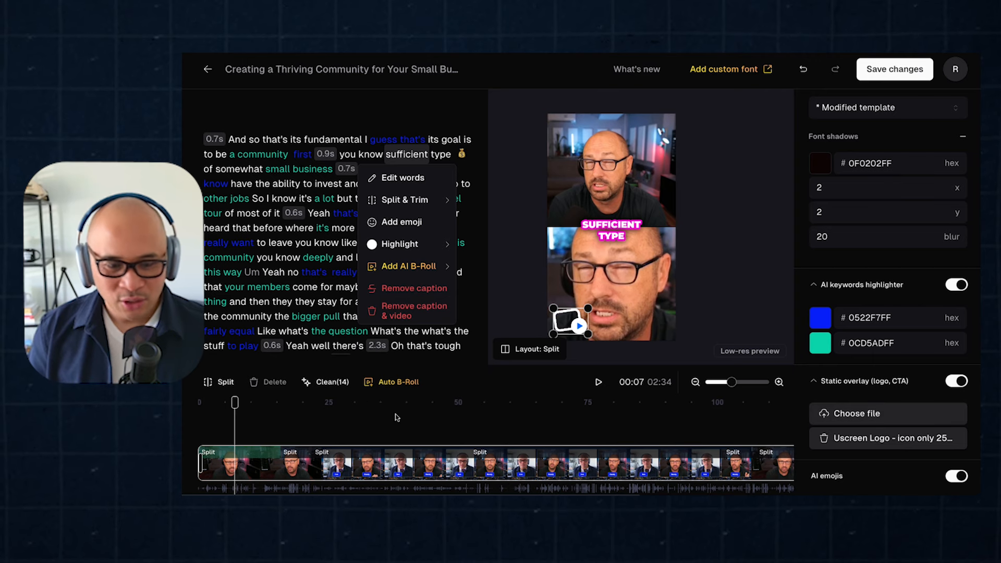
pyautogui.click(600, 385)
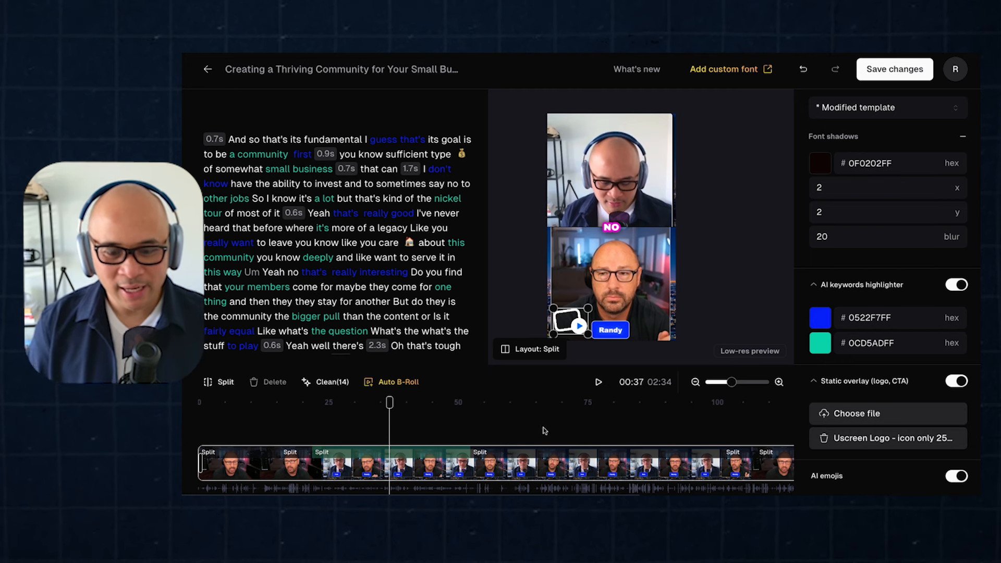
pyautogui.moveTo(389, 403); pyautogui.dragTo(433, 403)
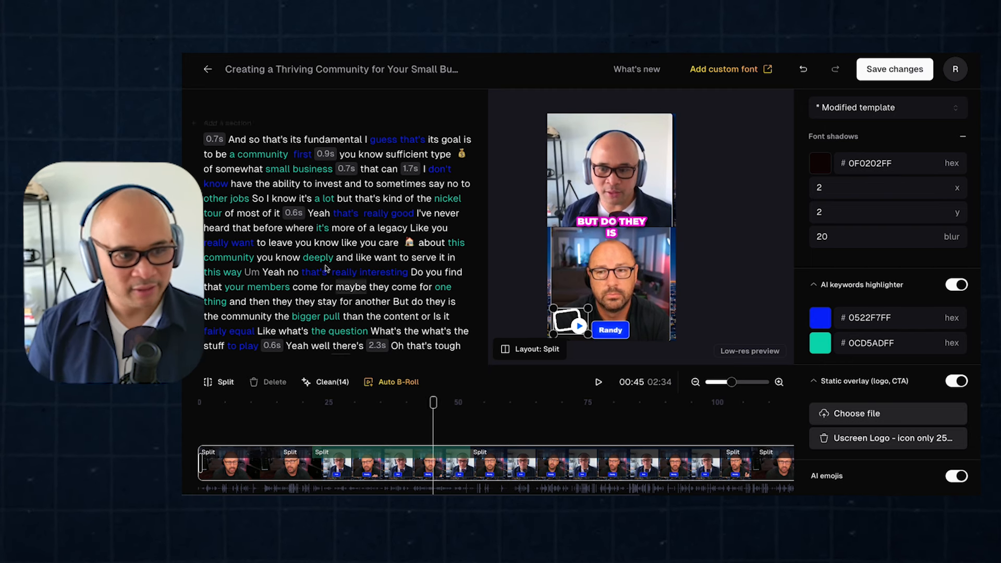
# - Save the modified layout and caption settings as a new template named Opus Clip 2024
pyautogui.scroll(10, 817, 221)
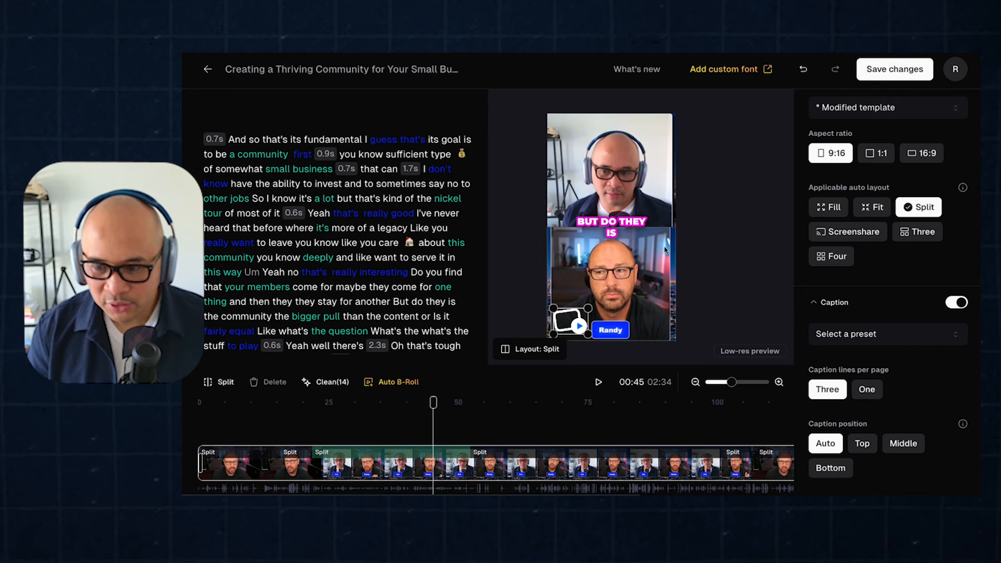
pyautogui.scroll(2, 910, 252)
pyautogui.scroll(-10, 911, 254)
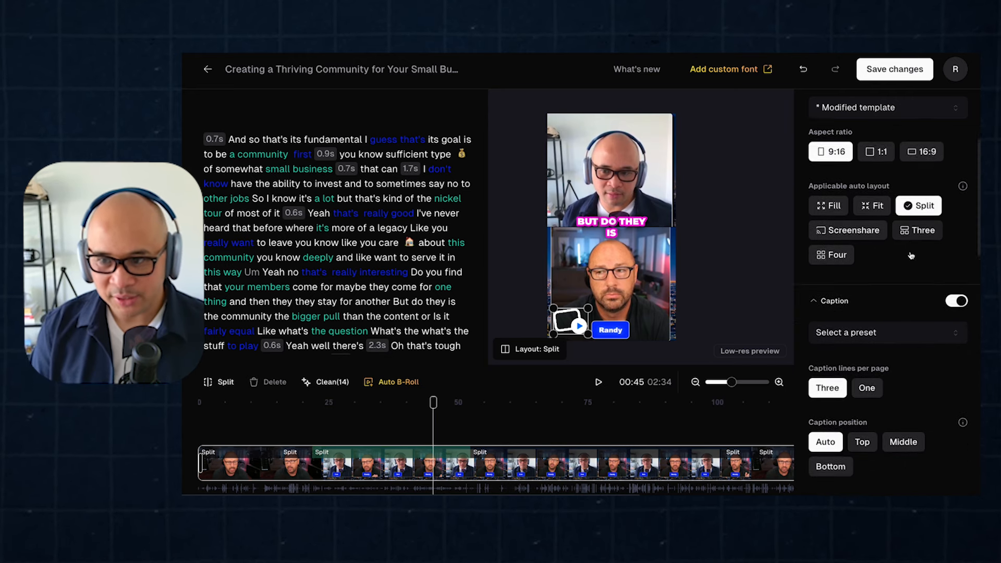
pyautogui.scroll(-10, 909, 252)
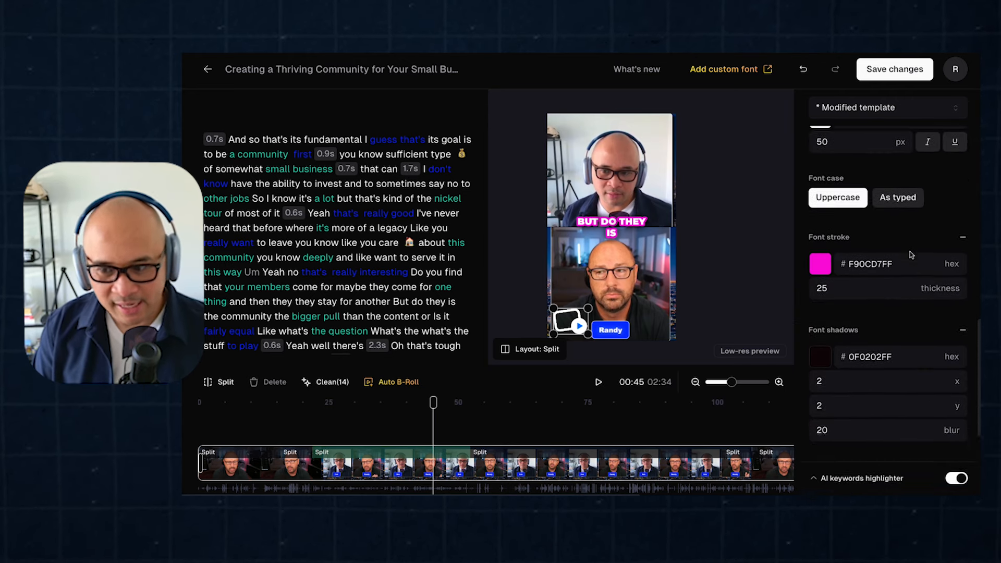
pyautogui.scroll(20, 911, 255)
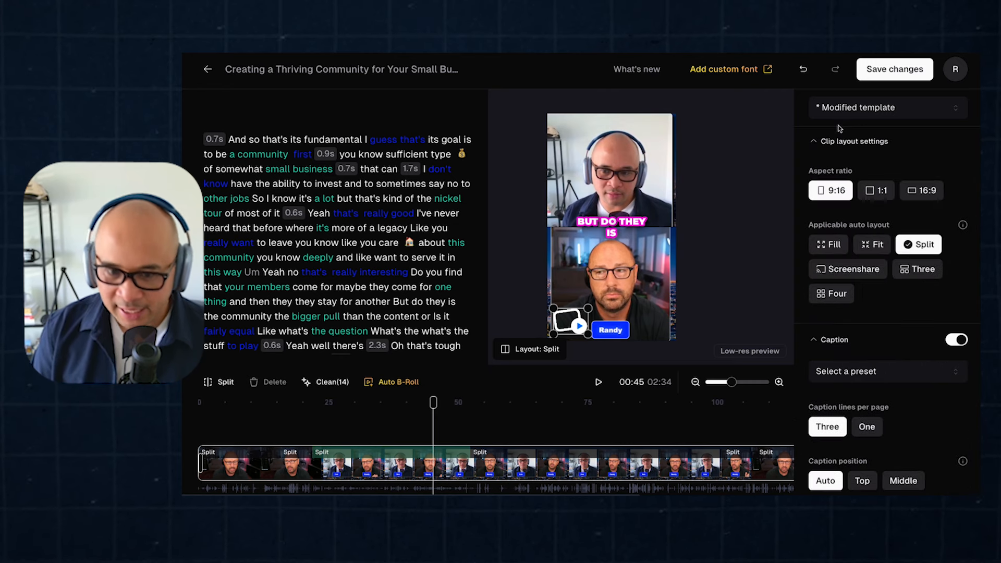
pyautogui.click(908, 111)
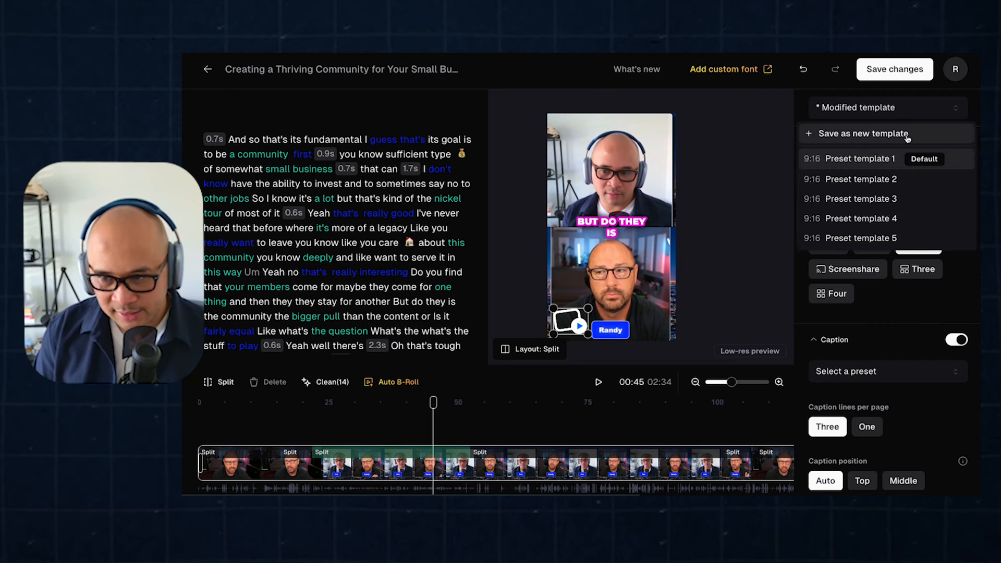
pyautogui.click(876, 136)
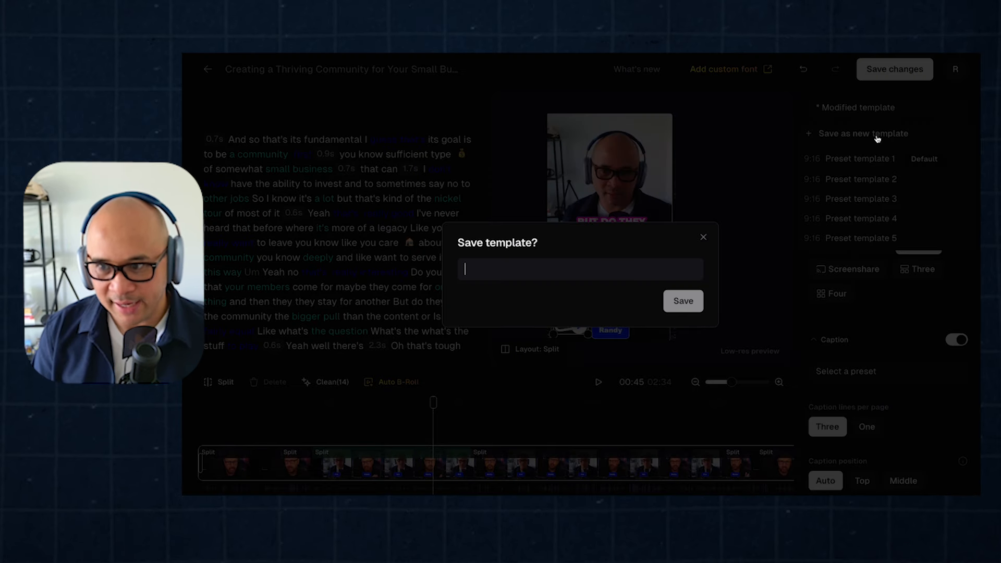
pyautogui.click(527, 273)
pyautogui.write('Opus Clip')
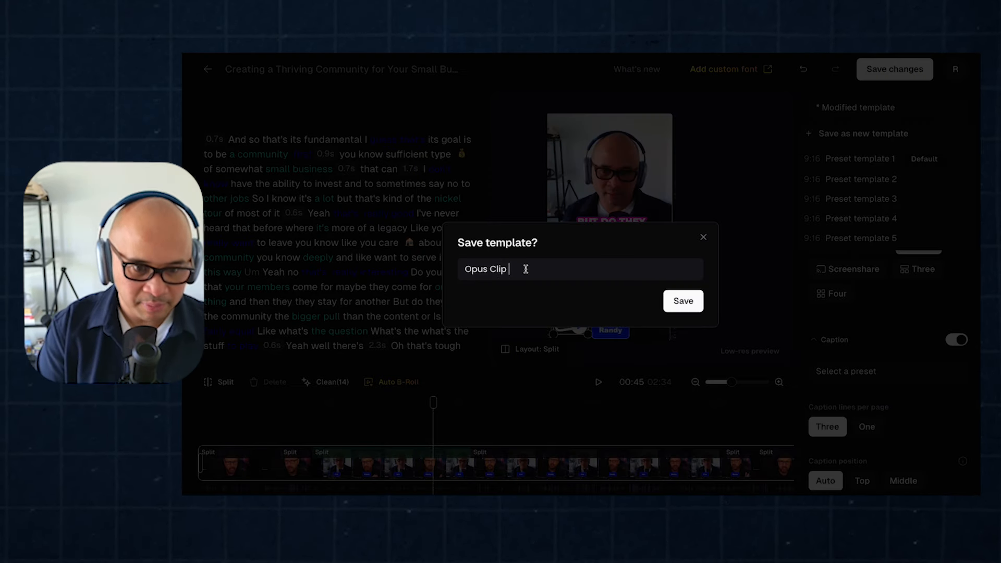
pyautogui.write(' 2024')
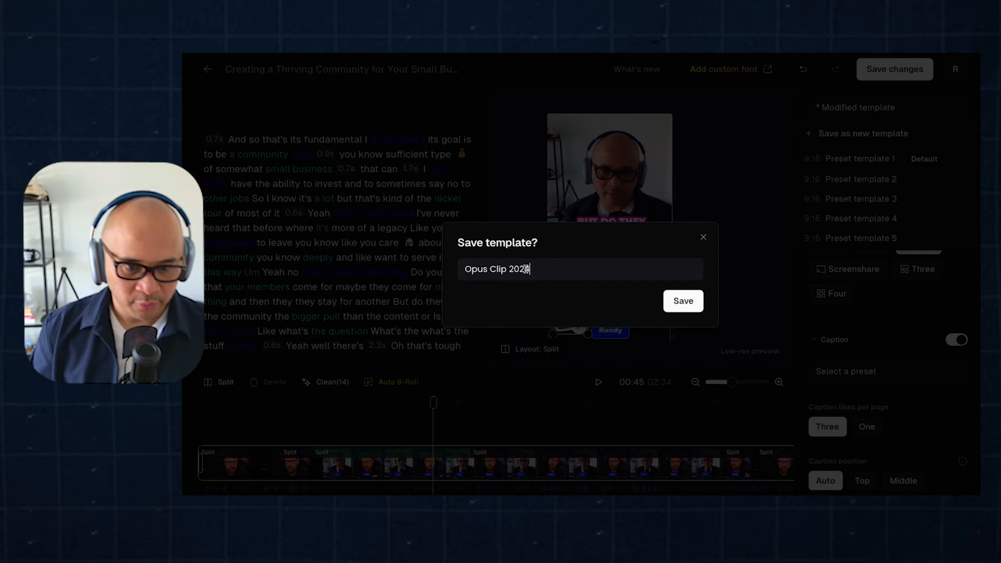
pyautogui.click(661, 302)
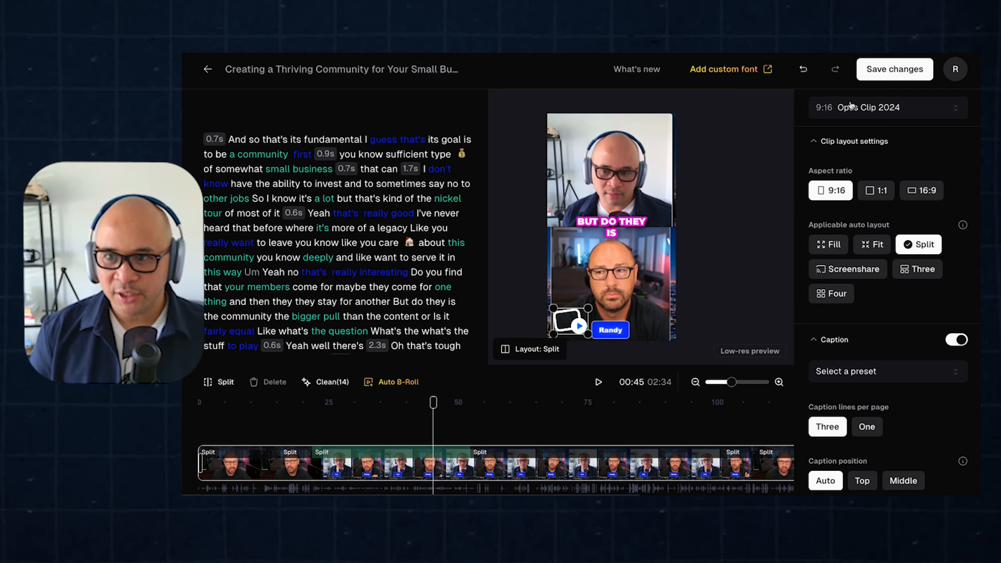
# - Save the changes to the edited clip and browse on to the third generated clip
pyautogui.click(898, 76)
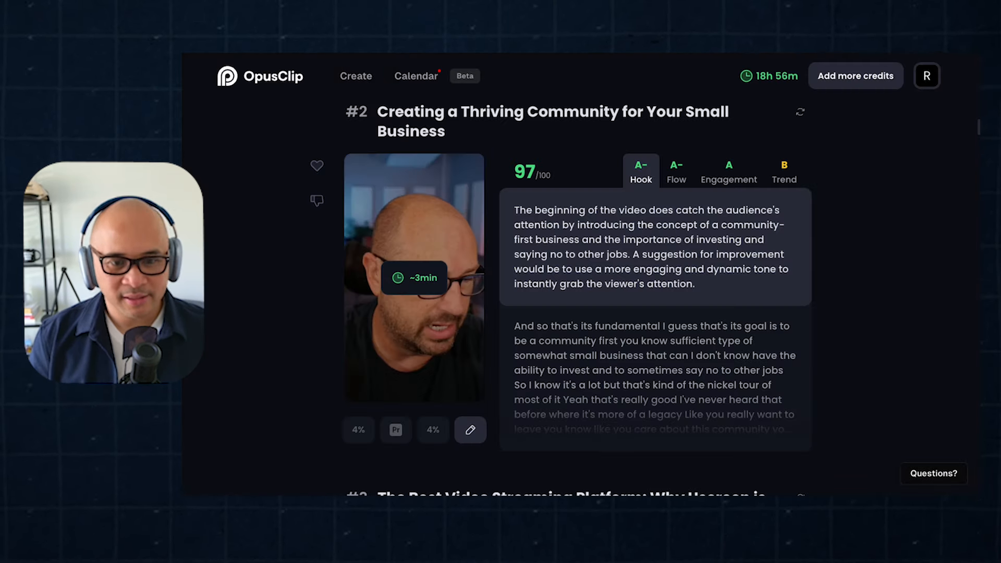
pyautogui.scroll(-7, 539, 238)
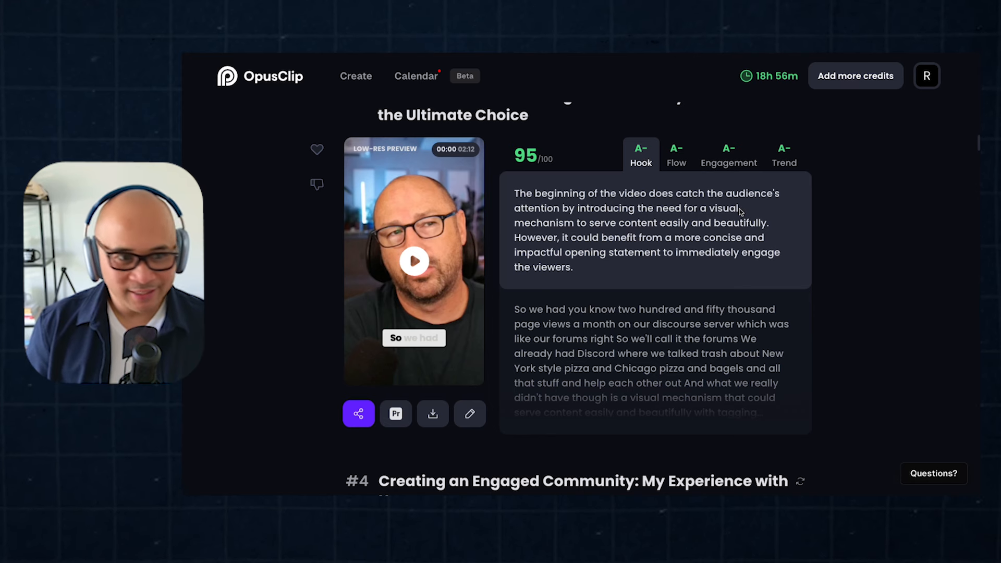
# - Open the post scheduling dialog for the second clip and start adding a YouTube account by choosing the Google account and channel
pyautogui.scroll(1, 573, 313)
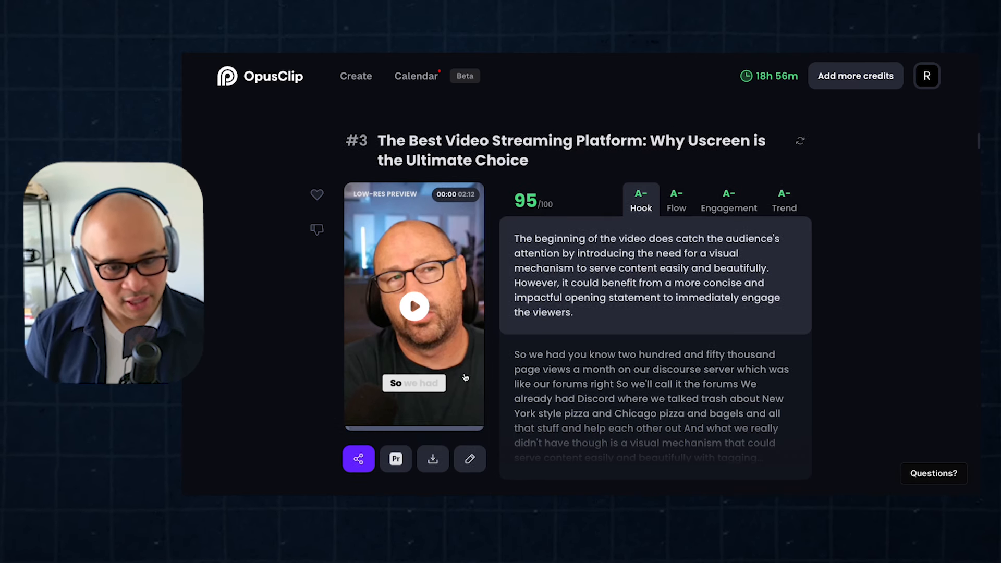
pyautogui.scroll(-1, 469, 391)
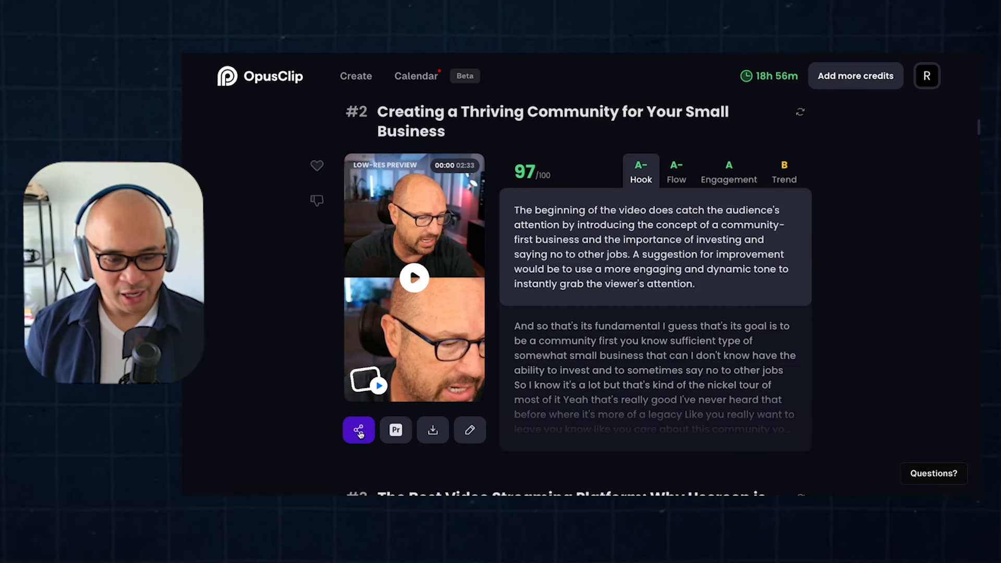
pyautogui.click(359, 432)
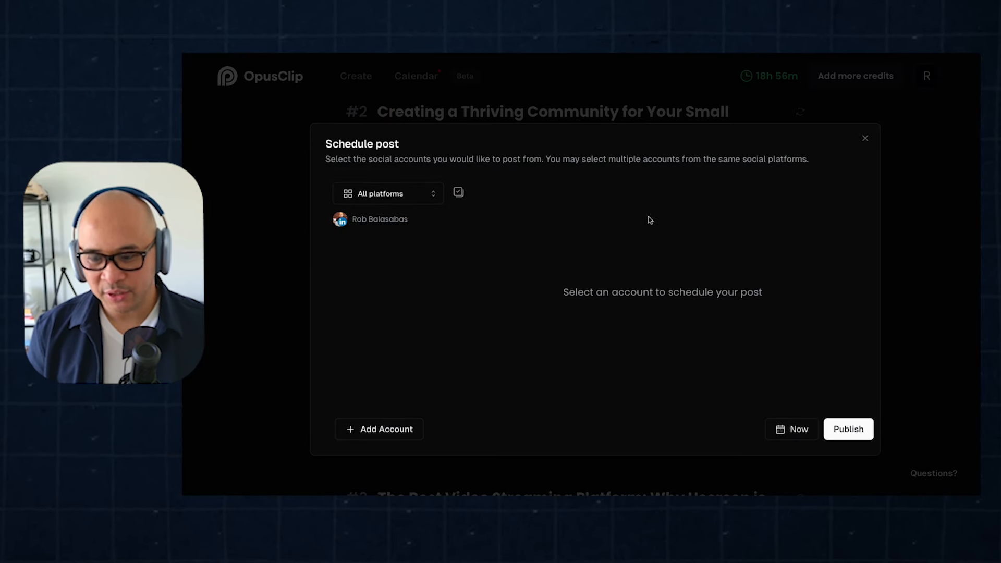
pyautogui.click(387, 434)
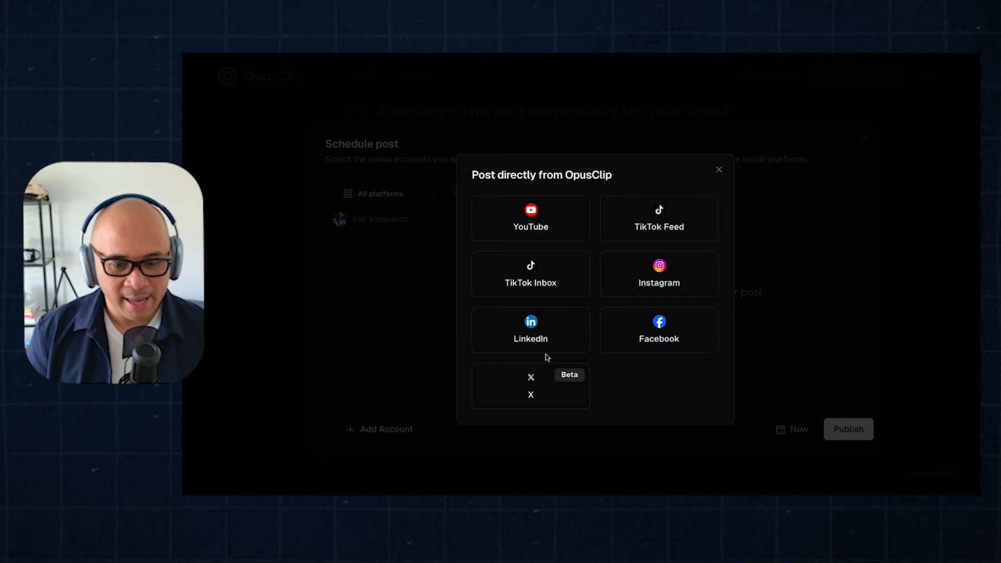
pyautogui.click(543, 228)
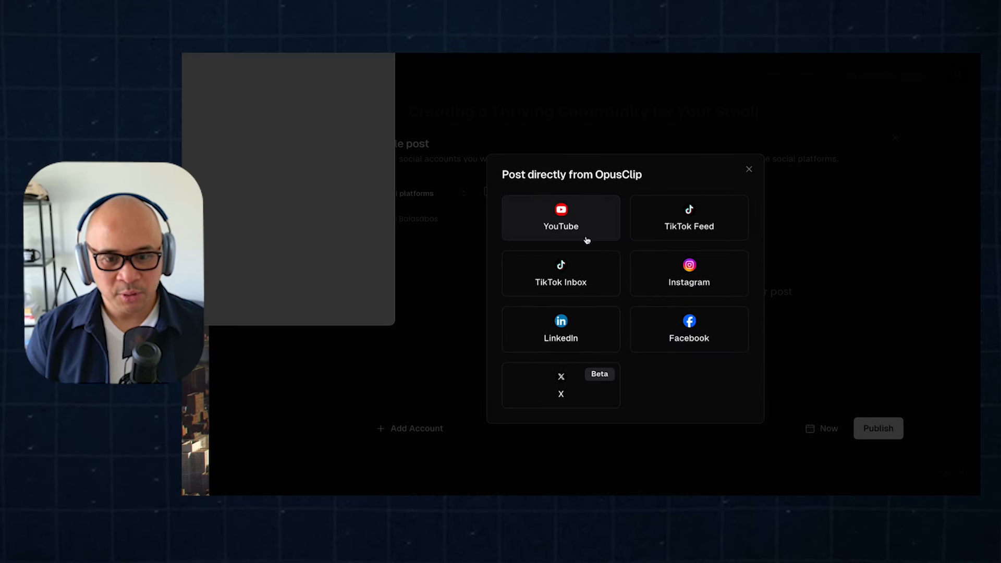
pyautogui.click(550, 262)
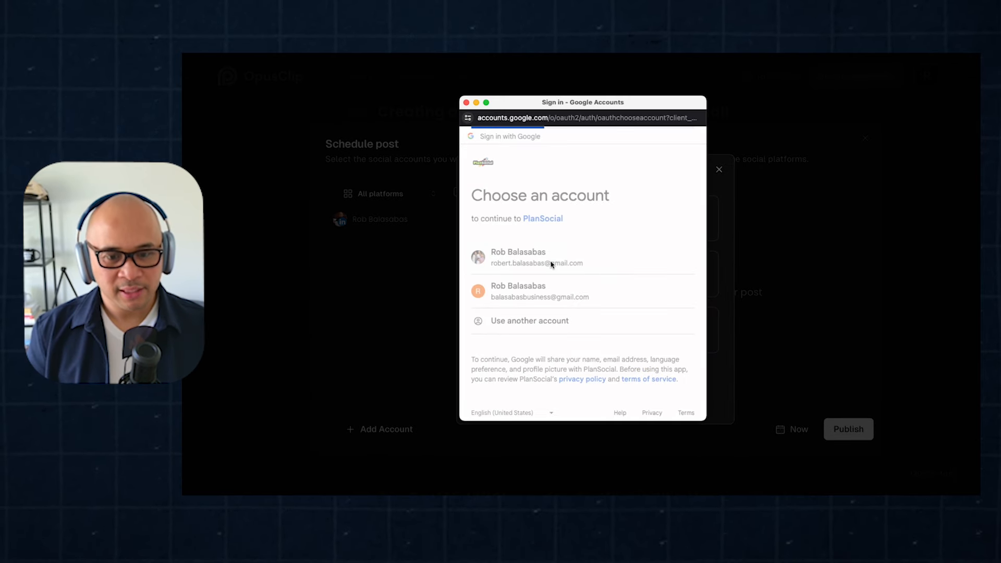
pyautogui.click(635, 327)
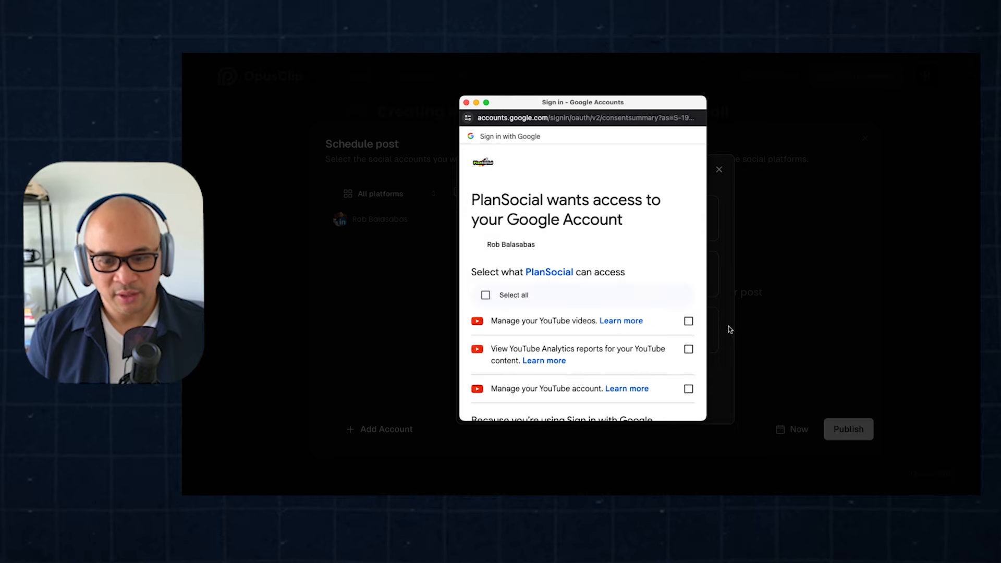
# - Grant PlanSocial all the requested YouTube permissions and continue to finish connecting the account
pyautogui.scroll(-2, 600, 261)
pyautogui.click(511, 214)
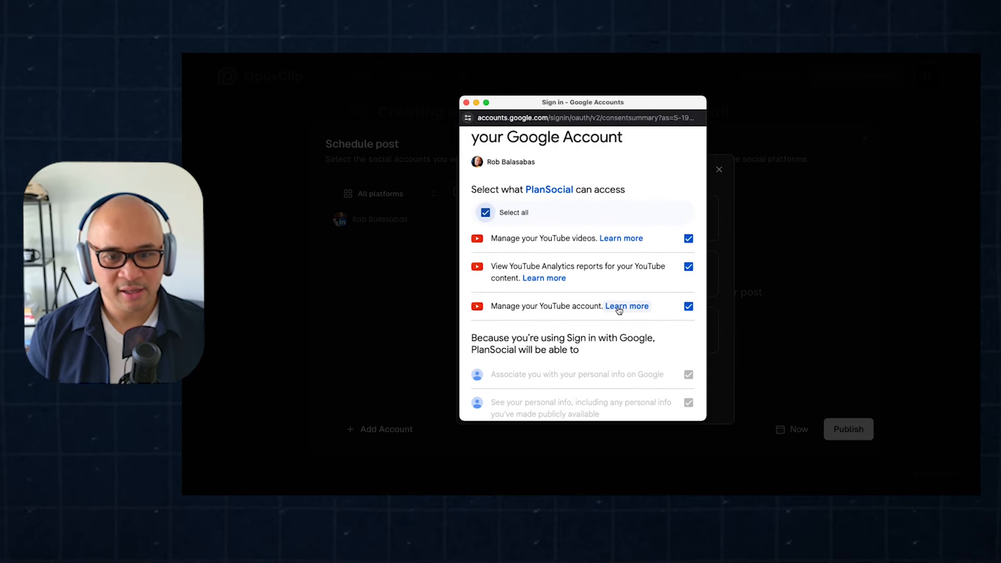
pyautogui.scroll(-3, 617, 308)
pyautogui.scroll(-3, 620, 310)
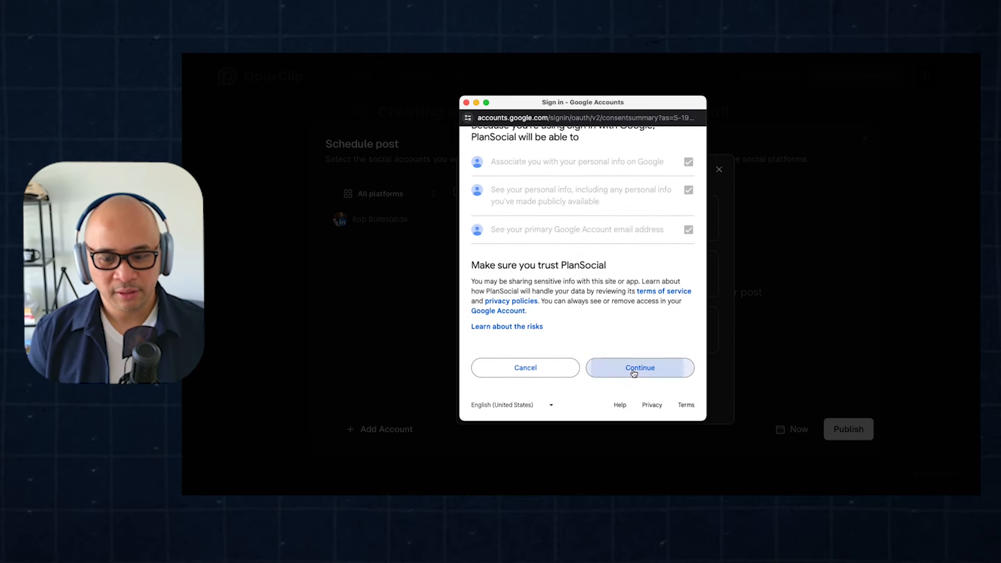
pyautogui.click(638, 365)
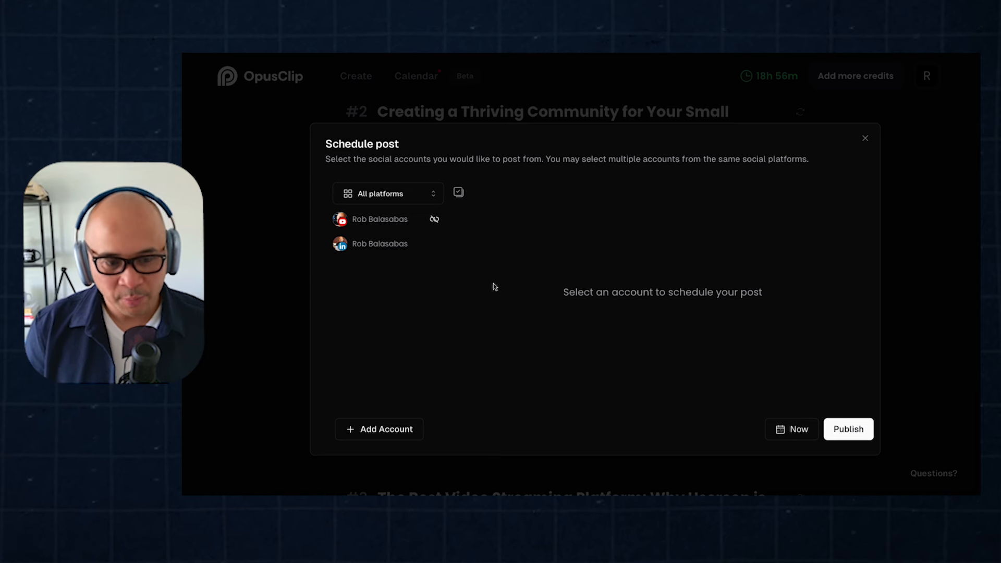
# - Select the LinkedIn account for the post and delete the title line "Creating a Thriving Community for Your Small Business" from its text
pyautogui.click(381, 246)
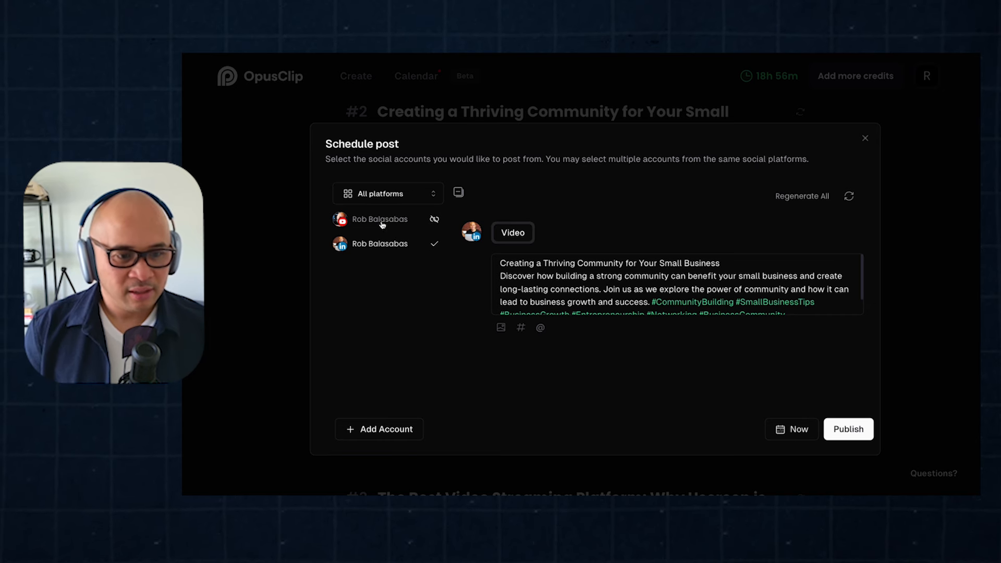
pyautogui.click(381, 227)
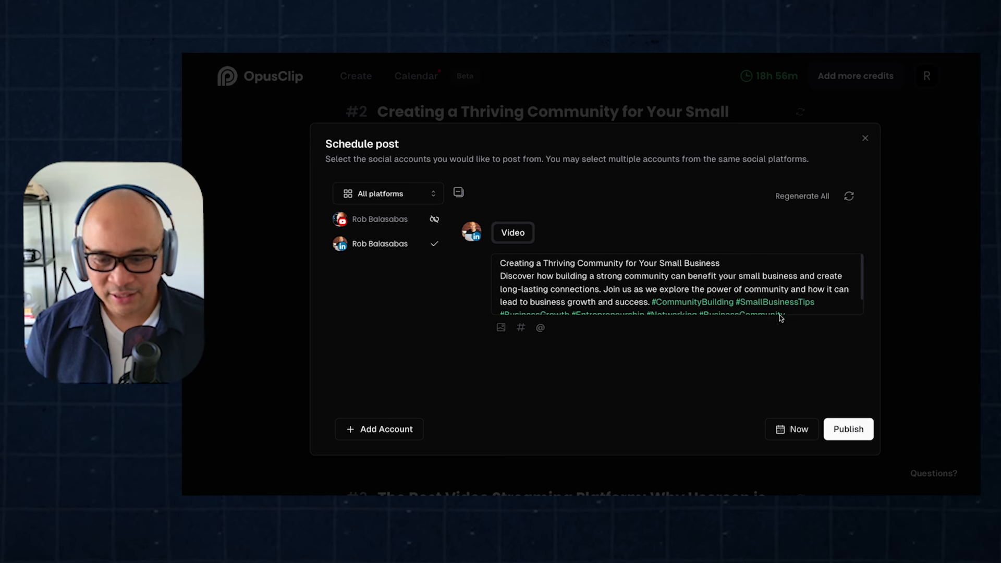
pyautogui.moveTo(501, 264); pyautogui.dragTo(720, 265)
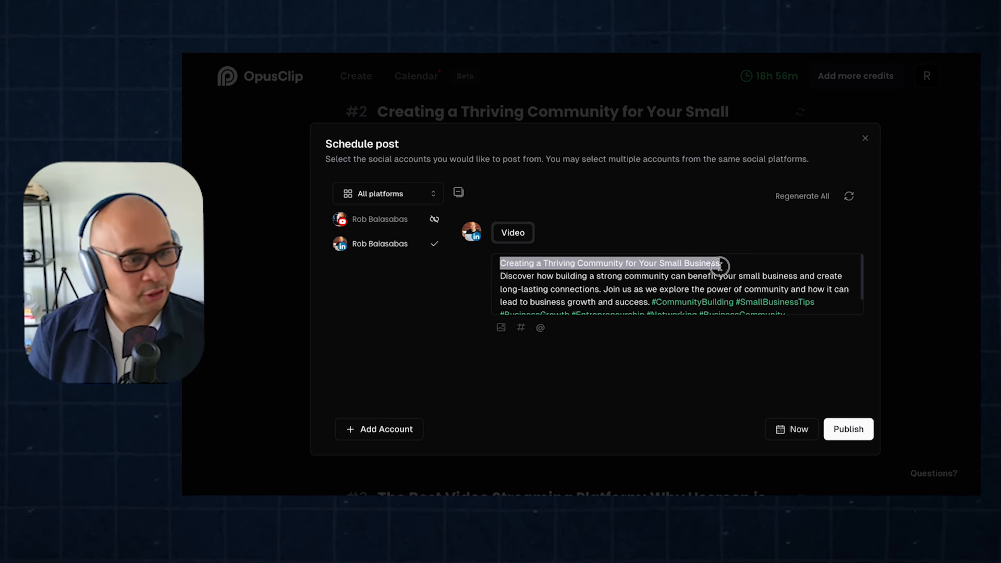
pyautogui.click(603, 275)
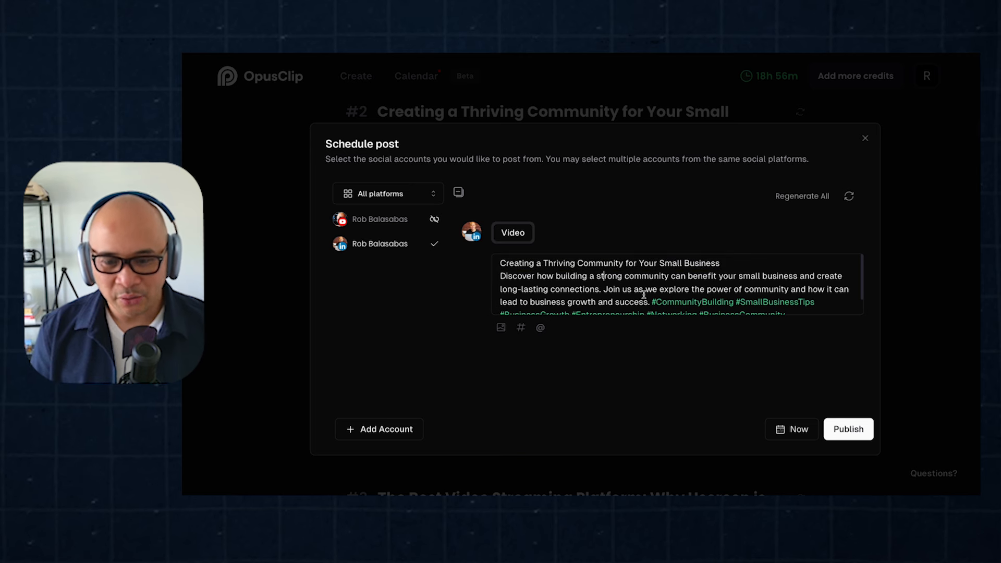
pyautogui.moveTo(500, 264); pyautogui.dragTo(736, 265)
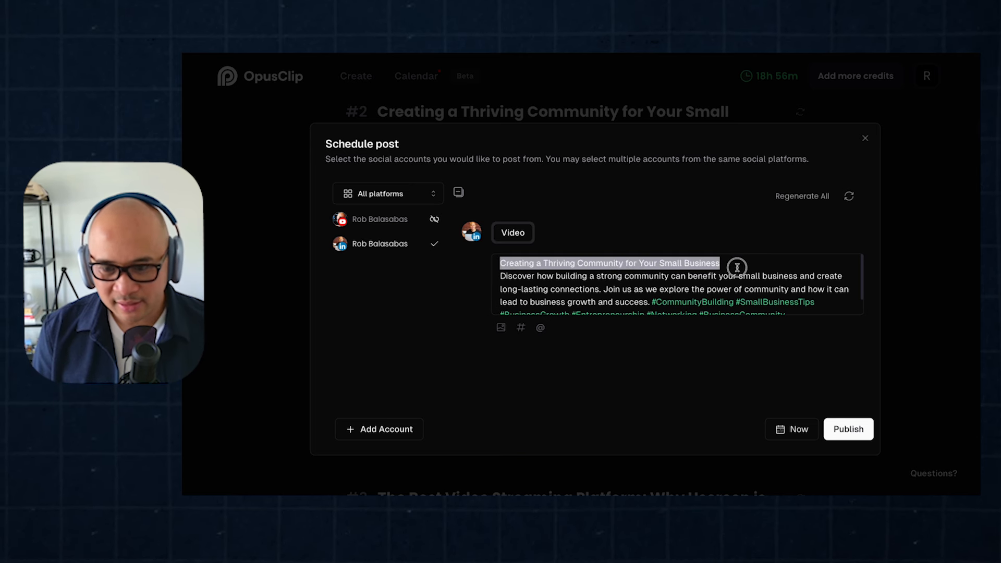
pyautogui.click(597, 288)
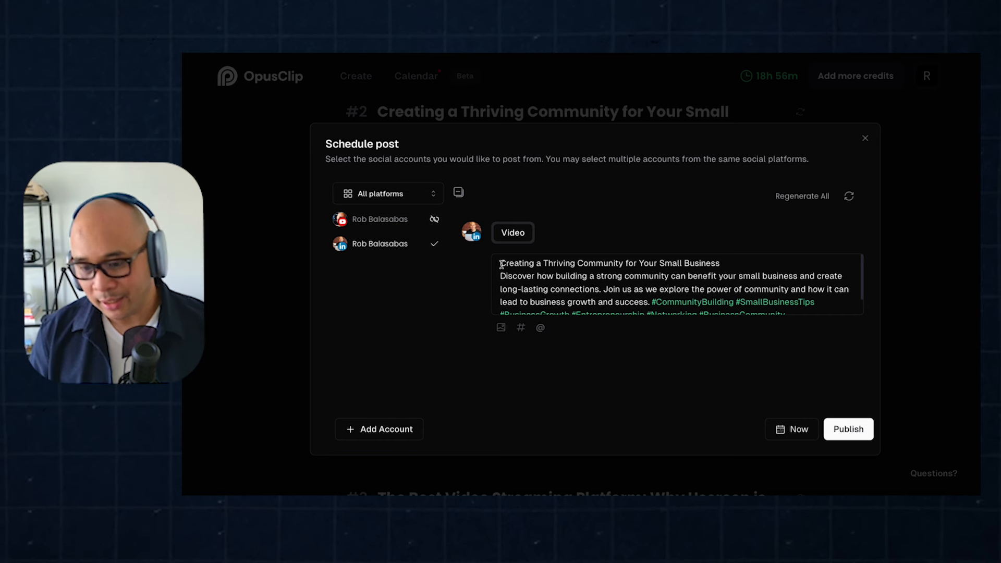
pyautogui.moveTo(501, 265); pyautogui.dragTo(763, 269)
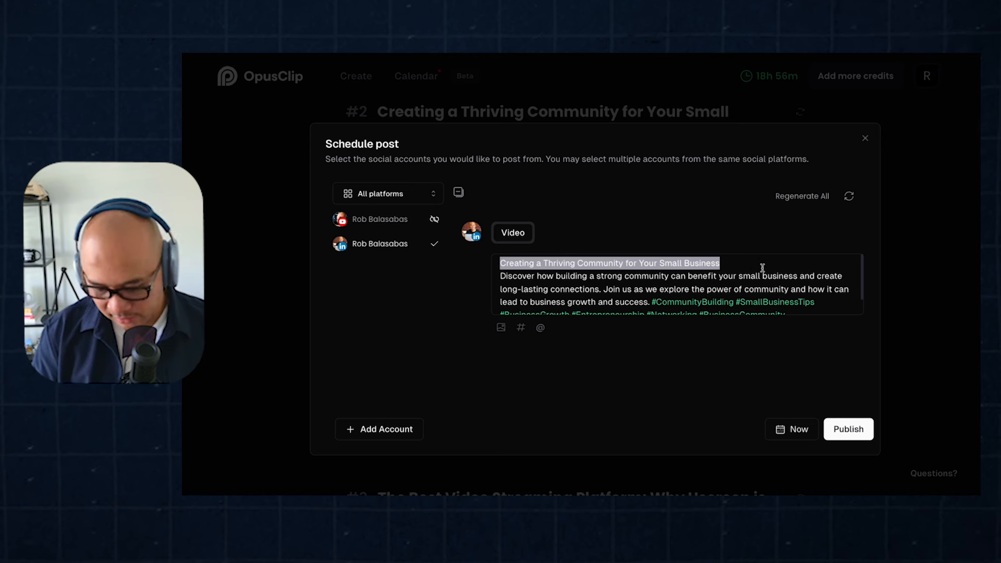
pyautogui.press('BackSpace')
pyautogui.press('Delete')
# - Delete every hashtag after #CommunityBuilding from the LinkedIn post text
pyautogui.click(736, 290)
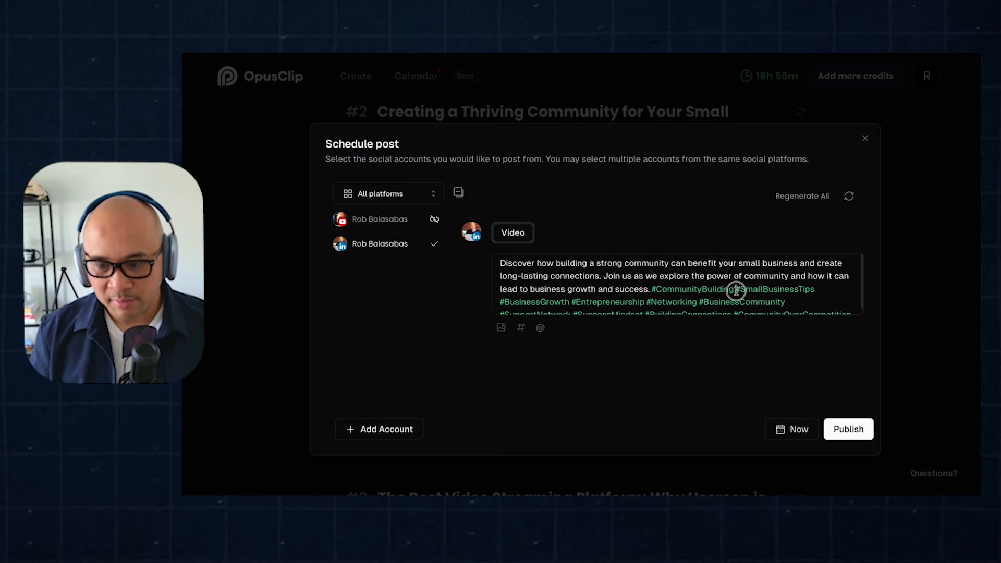
pyautogui.moveTo(736, 290); pyautogui.dragTo(780, 349)
pyautogui.press('BackSpace')
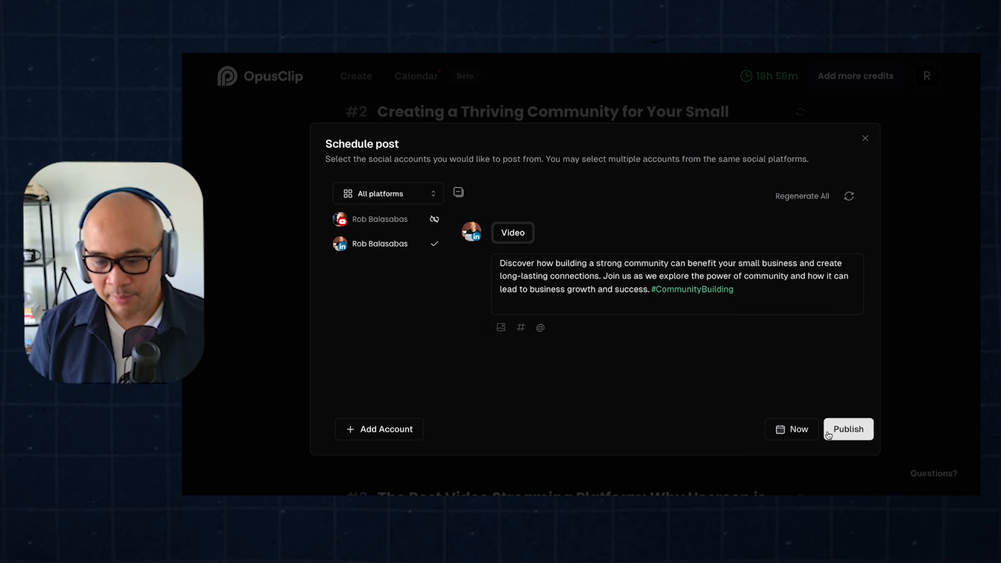
# - Schedule the LinkedIn post for 16 August 2024 at 7:00 AM
pyautogui.click(791, 438)
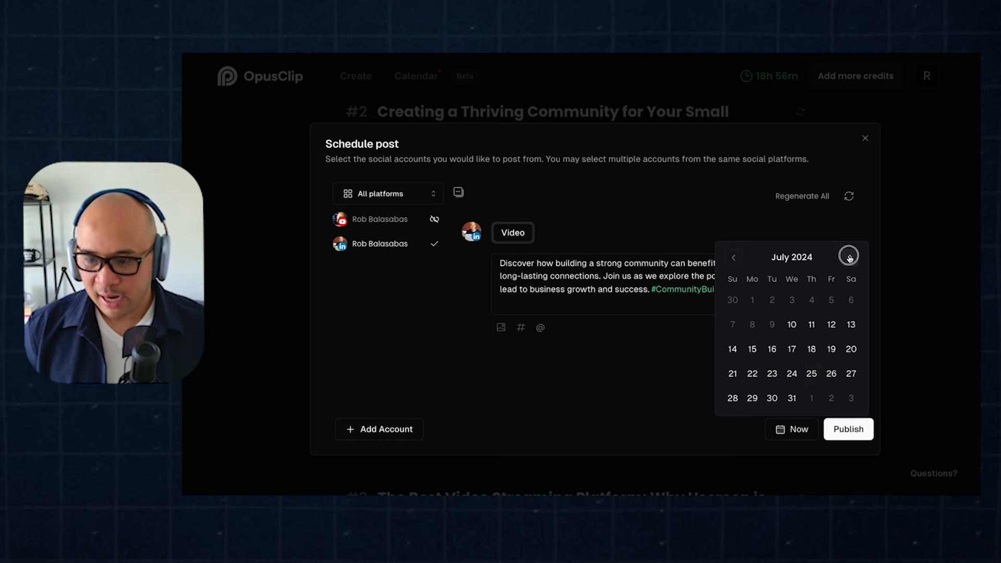
pyautogui.click(850, 256)
pyautogui.click(832, 351)
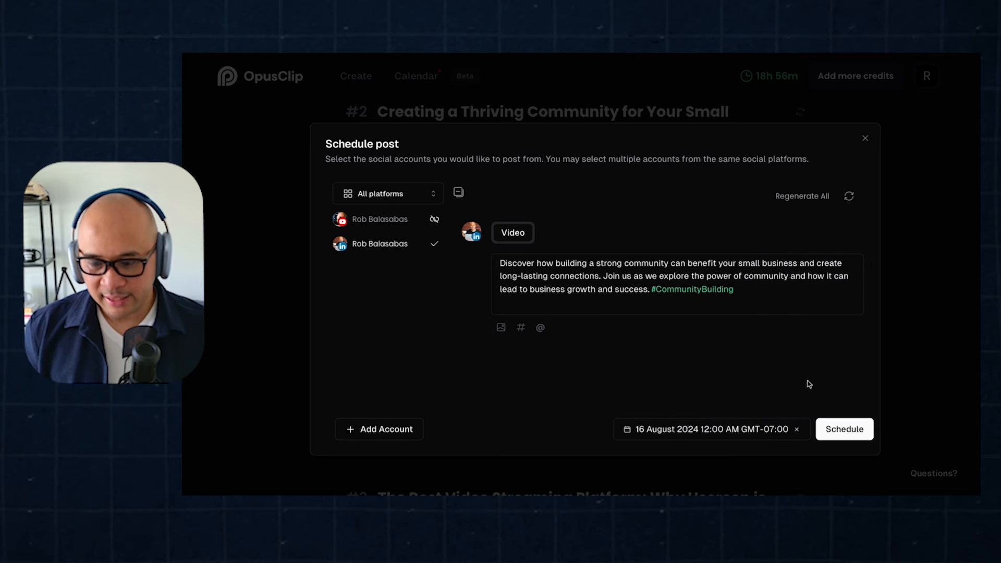
pyautogui.click(772, 430)
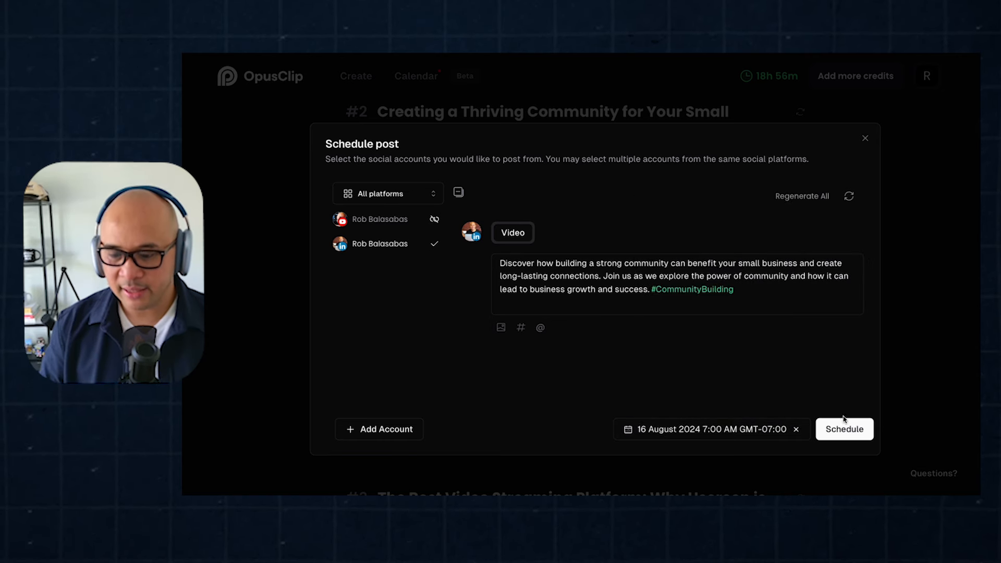
pyautogui.click(830, 429)
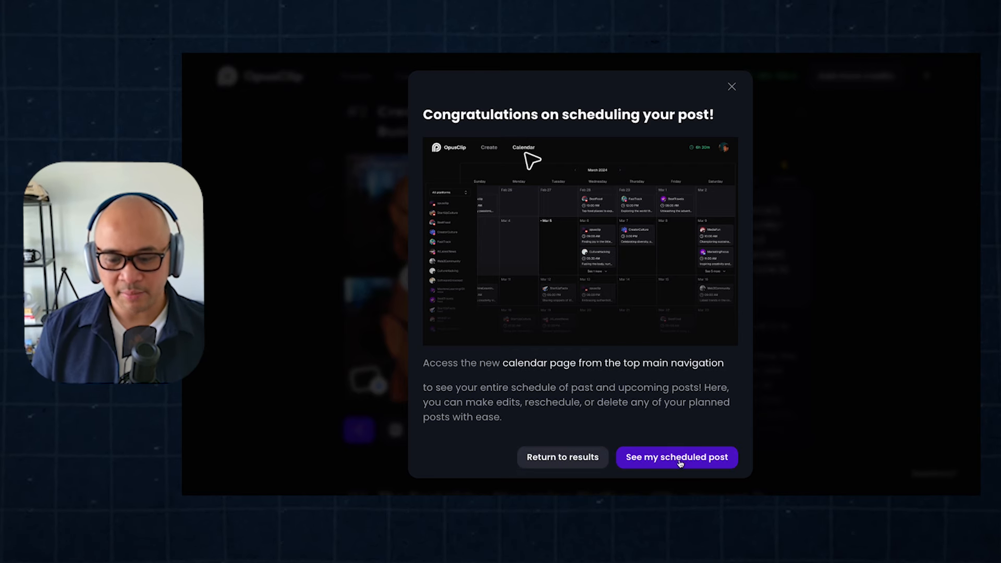
# - View the scheduled post in the calendar and open its Aug 16 entry for editing
pyautogui.click(706, 463)
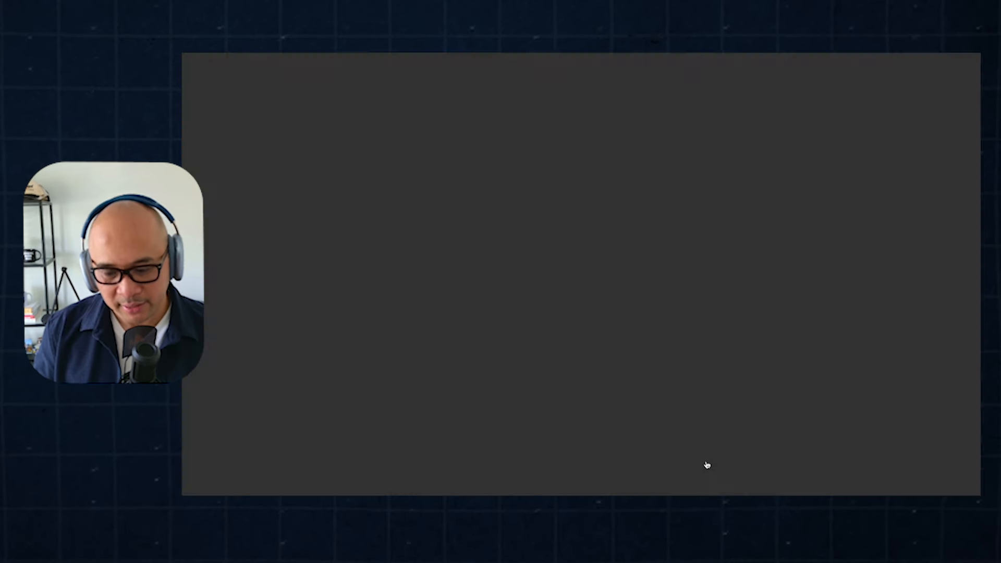
pyautogui.scroll(-1, 693, 300)
pyautogui.scroll(-2, 700, 304)
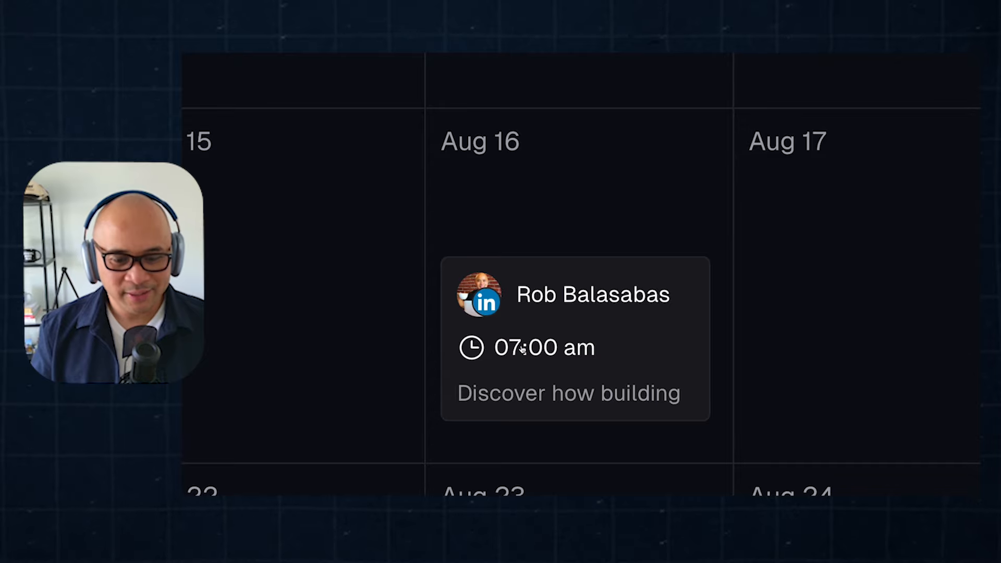
pyautogui.click(551, 351)
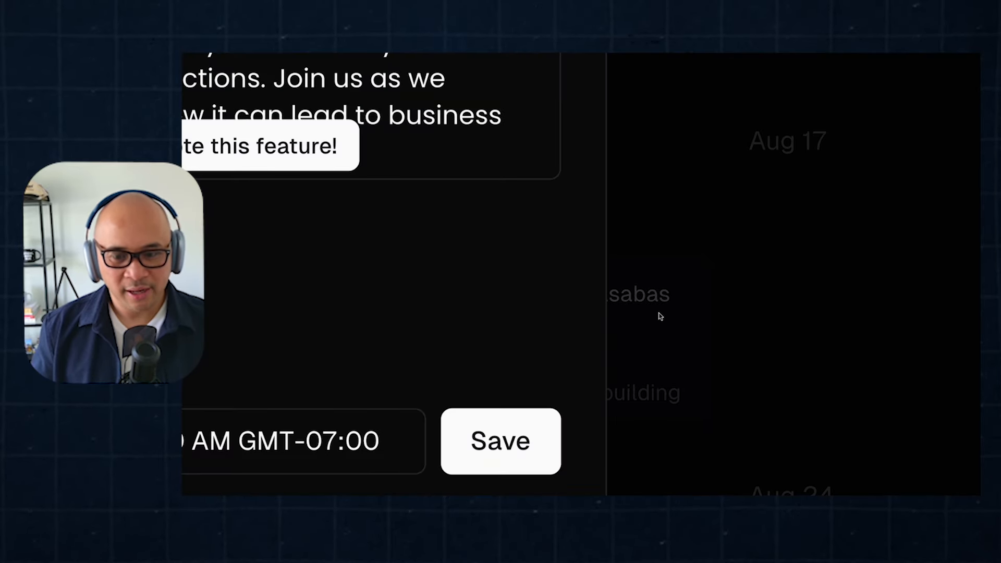